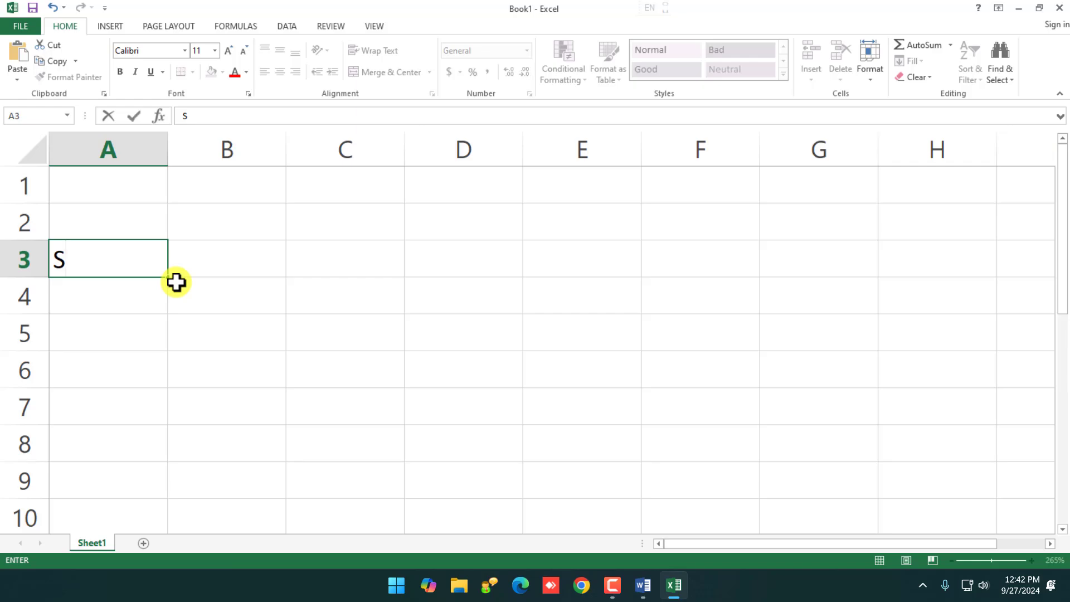
- Enter the headers S.no in cell A3 and Subject in cell B3
{"action": "key", "text": "BackSpace"}
{"action": "type", "text": "1."}
{"action": "key", "text": "BackSpace"}
{"action": "key", "text": "BackSpace"}
{"action": "type", "text": "S.no"}
{"action": "key", "text": "Tab"}
{"action": "type", "text": "Subj"}
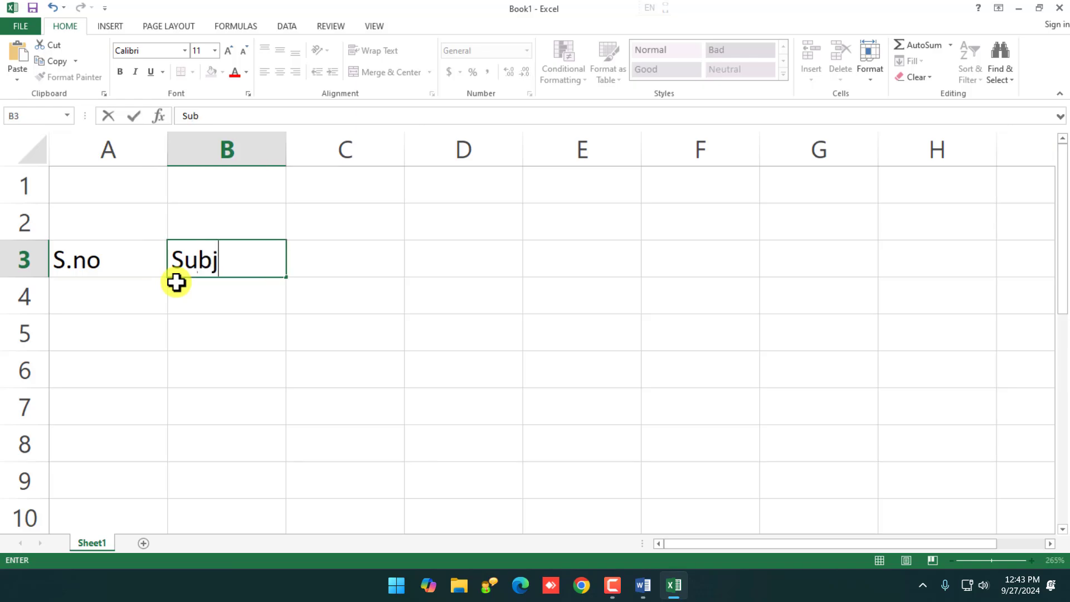
{"action": "type", "text": "ect"}
{"action": "key", "text": "Tab"}
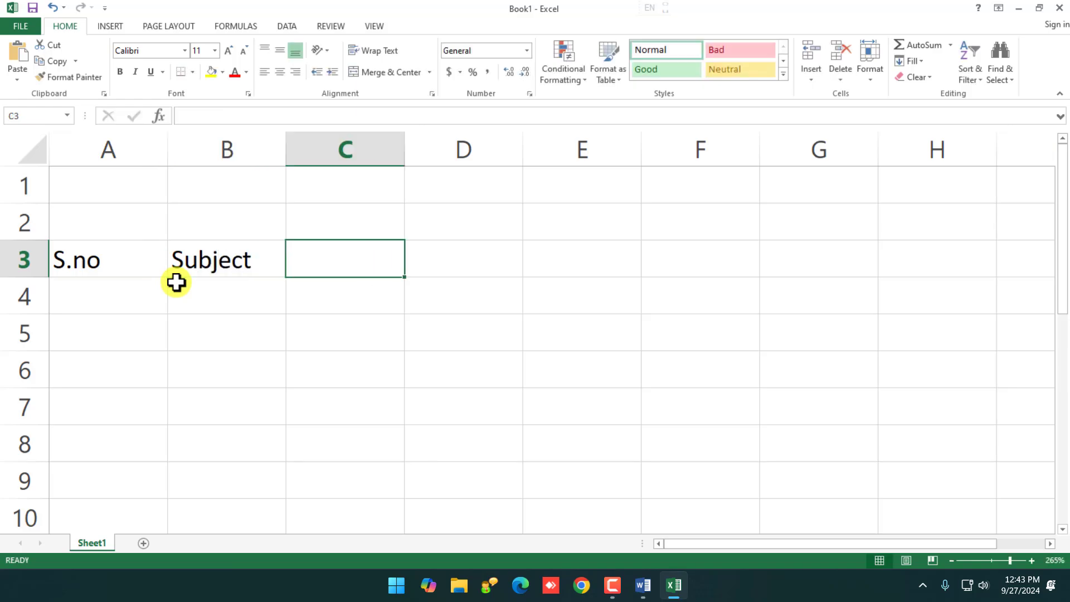
- Enter the headers Max in cell C3 and Min in cell D3
{"action": "type", "text": "T"}
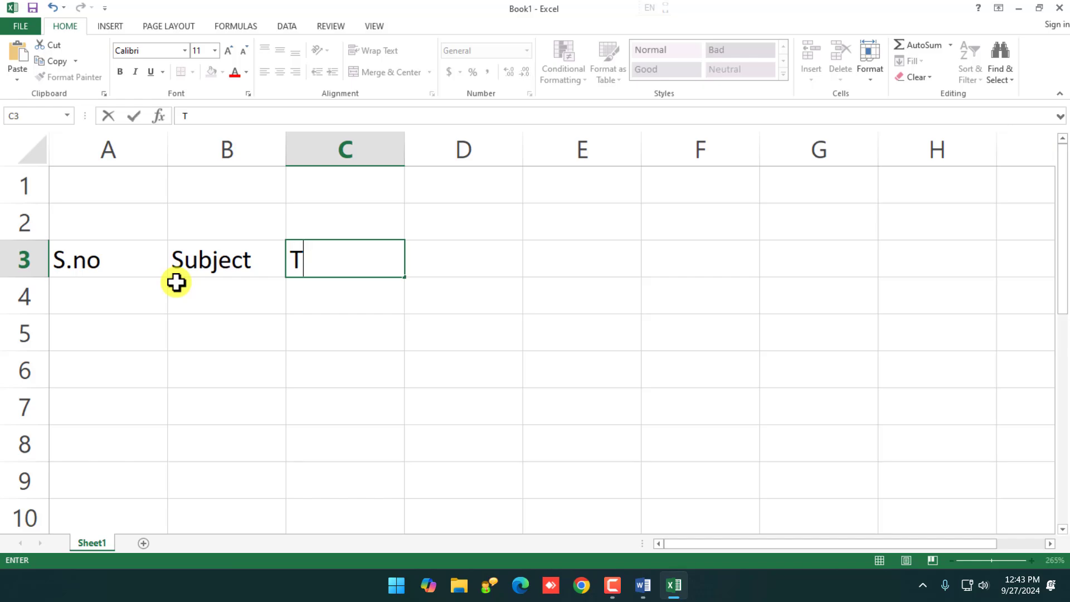
{"action": "key", "text": "BackSpace"}
{"action": "type", "text": "Max"}
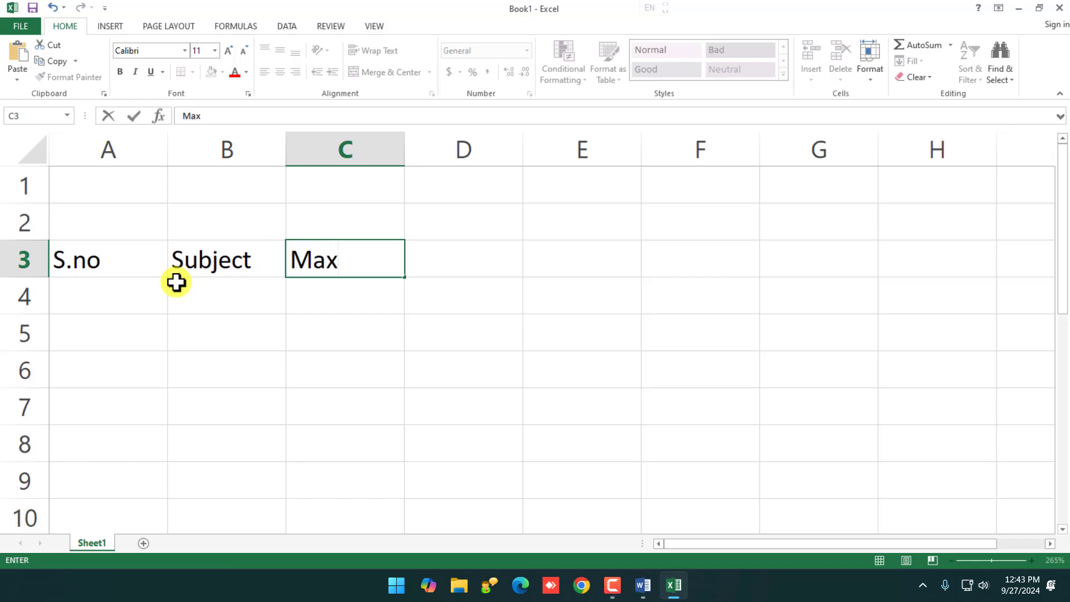
{"action": "key", "text": "Tab"}
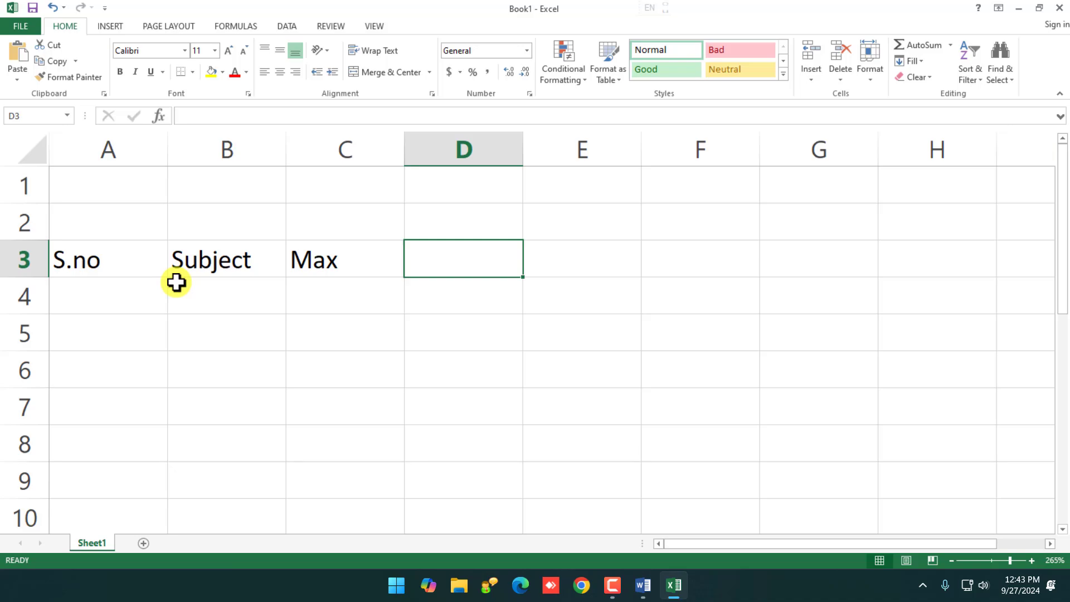
{"action": "type", "text": "Min"}
{"action": "key", "text": "Tab"}
- Enter the headers Obt. in cell E3 and Result in cell F3
{"action": "type", "text": "O"}
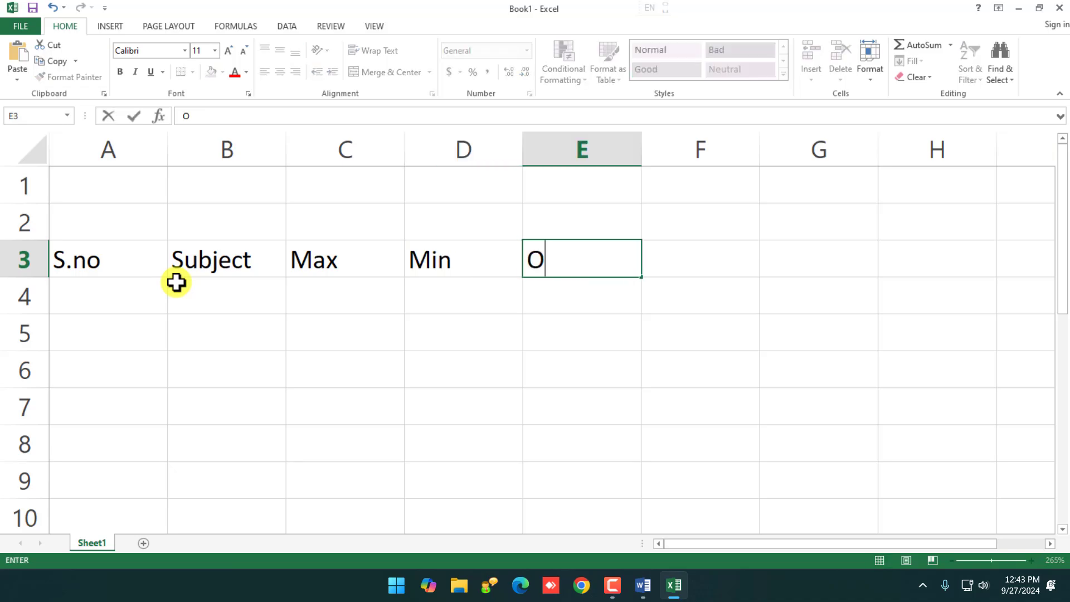
{"action": "type", "text": "brt"}
{"action": "key", "text": "BackSpace"}
{"action": "key", "text": "BackSpace"}
{"action": "type", "text": "t."}
{"action": "key", "text": "Tab"}
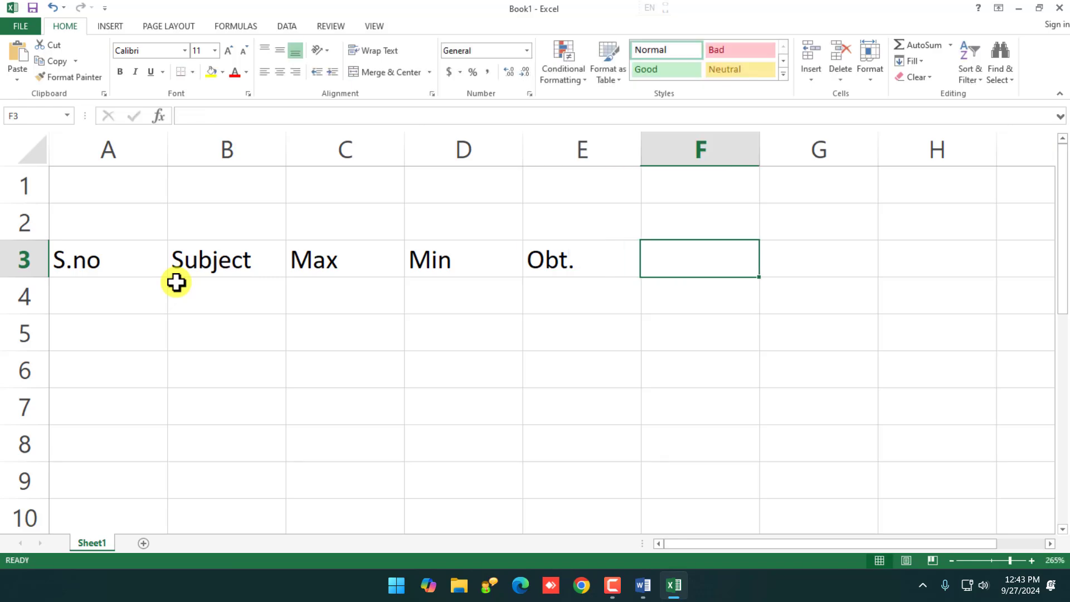
{"action": "type", "text": "Result"}
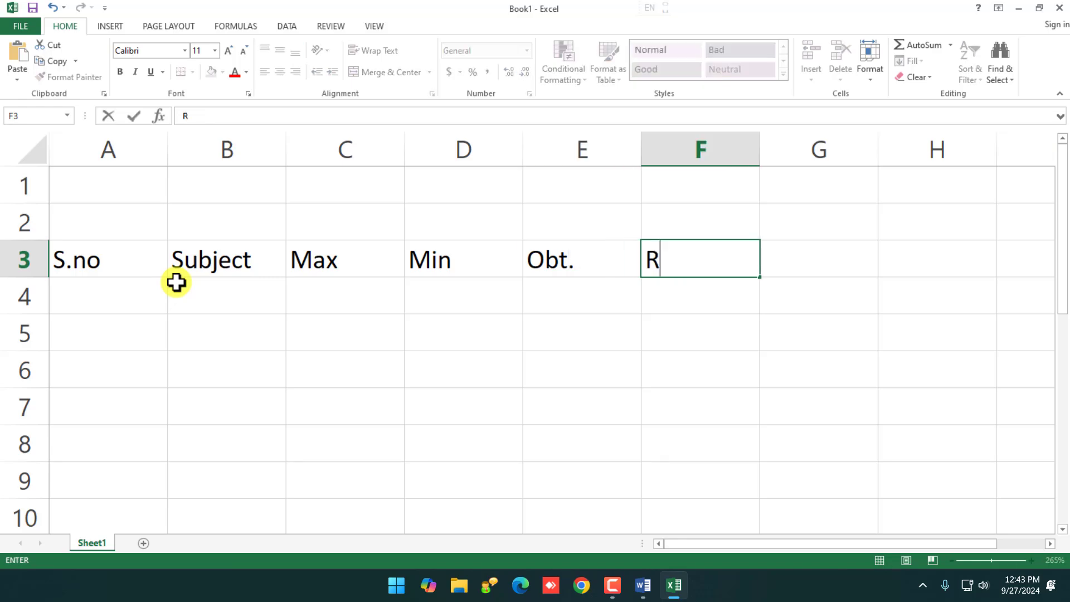
{"action": "key", "text": "Return"}
{"action": "key", "text": "Return"}
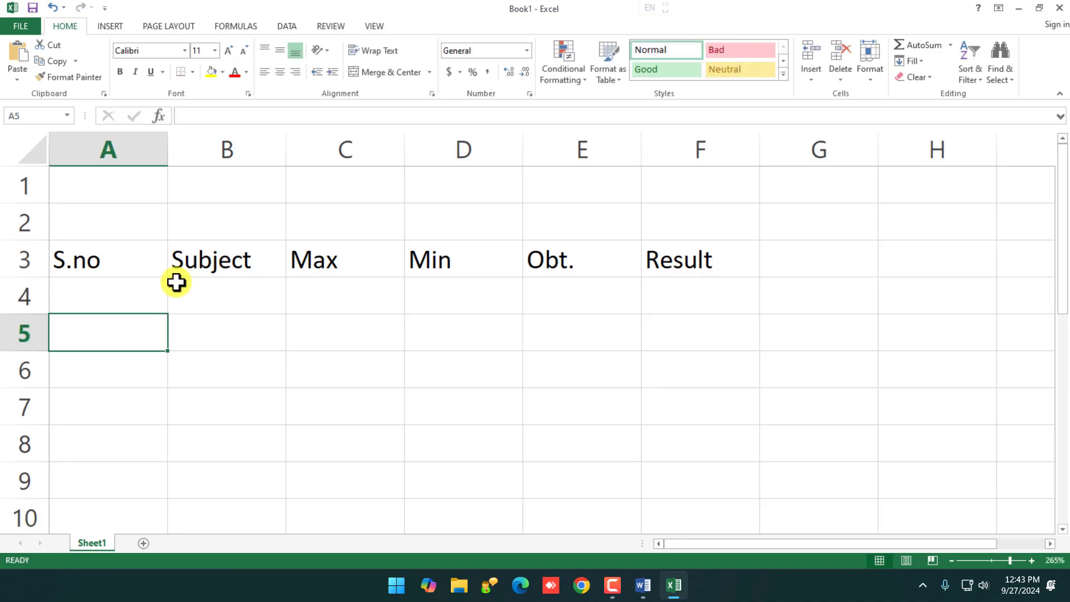
- Number the rows under S.no from 1 to 4 in cells A4 to A7
{"action": "key", "text": "Up"}
{"action": "type", "text": "1"}
{"action": "key", "text": "Return"}
{"action": "type", "text": "2"}
{"action": "key", "text": "ctrl+Return"}
{"action": "key", "text": "Return"}
{"action": "type", "text": "3"}
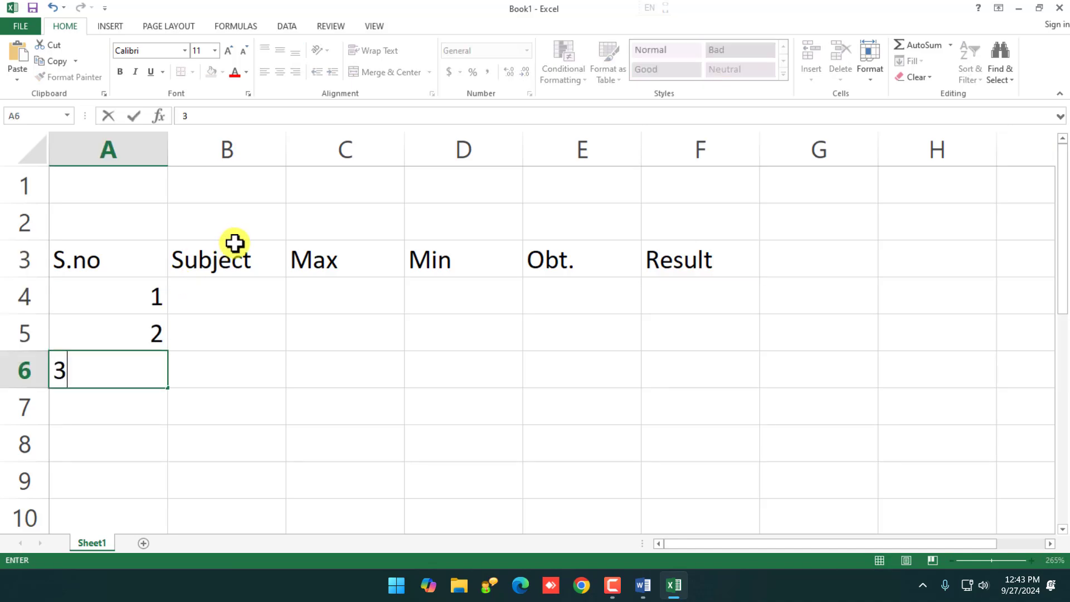
{"action": "type", "text": "4"}
{"action": "key", "text": "Return"}
{"action": "key", "text": "Up"}
{"action": "type", "text": "3"}
{"action": "key", "text": "Return"}
{"action": "type", "text": "4"}
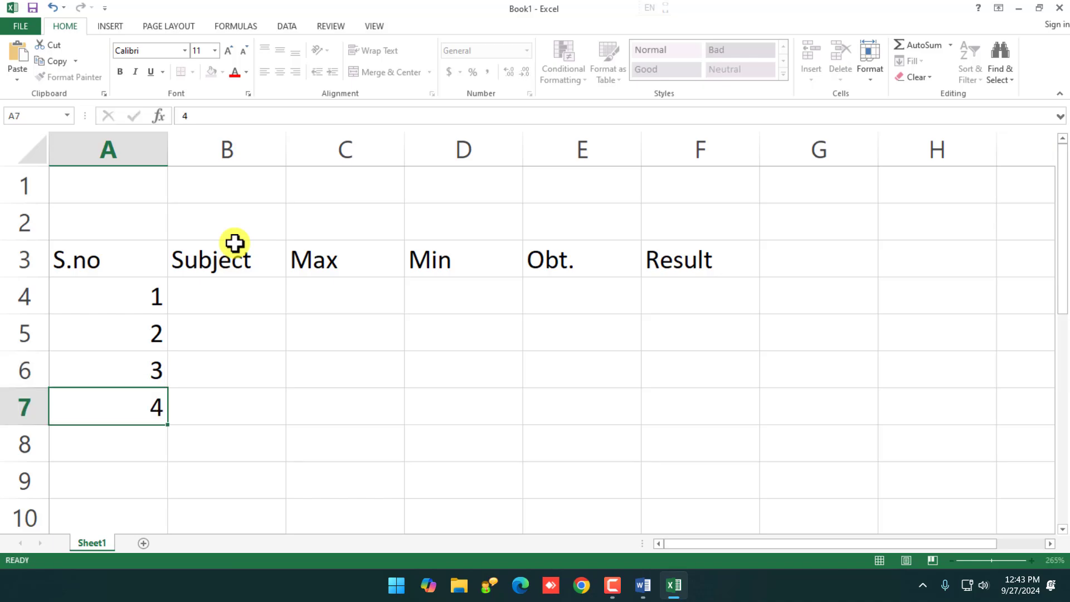
{"action": "key", "text": "ctrl+Return"}
- Enter FOC as the first subject in cell B4
{"action": "key", "text": "Up"}
{"action": "key", "text": "Up"}
{"action": "key", "text": "Up"}
{"action": "key", "text": "Right"}
{"action": "type", "text": "Fundament"}
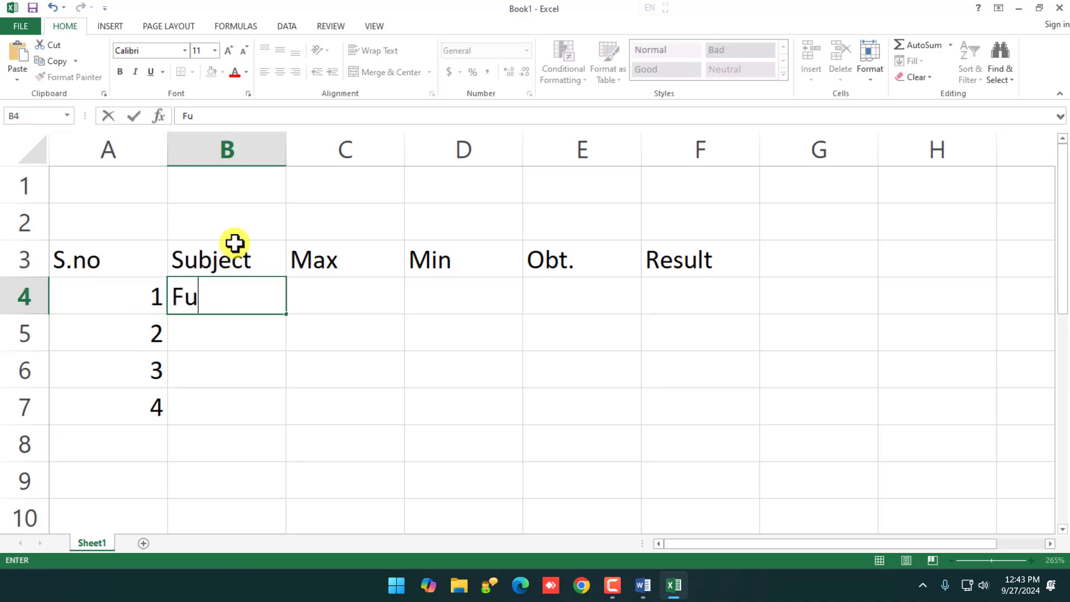
{"action": "key", "text": "BackSpace"}
{"action": "key", "text": "BackSpace"}
{"action": "key", "text": "BackSpace"}
{"action": "key", "text": "BackSpace"}
{"action": "key", "text": "BackSpace"}
{"action": "key", "text": "BackSpace"}
{"action": "key", "text": "BackSpace"}
{"action": "key", "text": "BackSpace"}
{"action": "type", "text": "OC"}
{"action": "key", "text": "Return"}
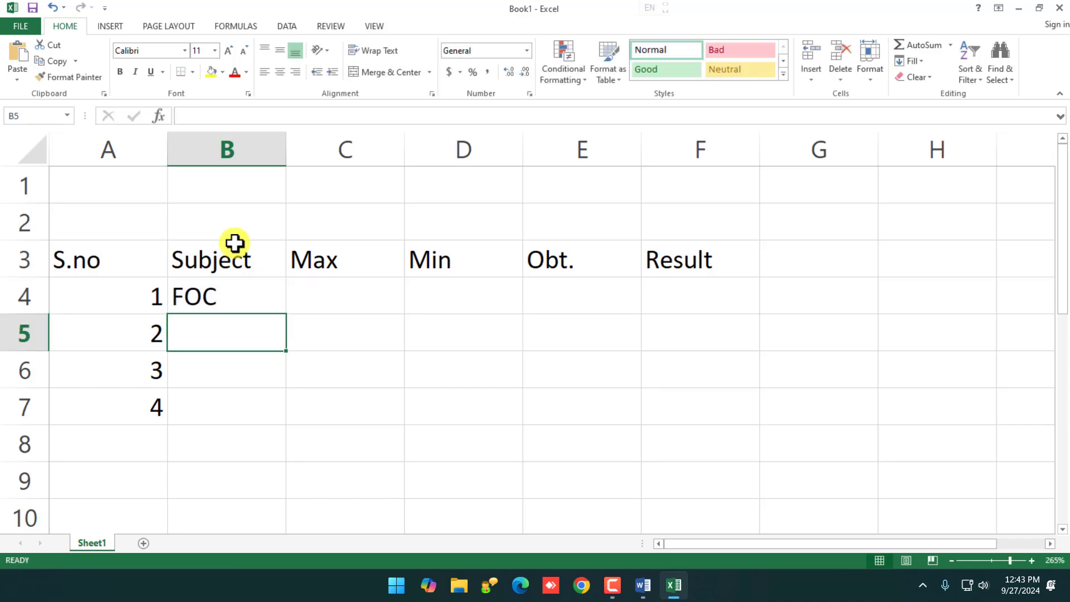
- Enter the remaining subjects PC, Access and Multimedia in cells B5 to B7
{"action": "type", "text": "PC"}
{"action": "key", "text": "Up"}
{"action": "key", "text": "Down"}
{"action": "key", "text": "Down"}
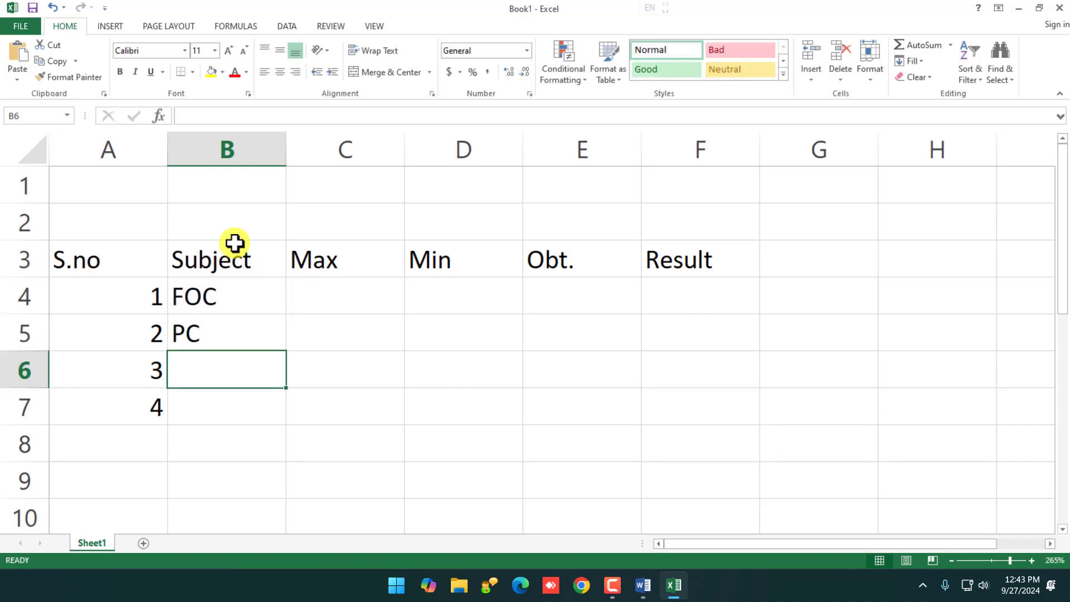
{"action": "type", "text": "Access"}
{"action": "key", "text": "Return"}
{"action": "type", "text": "Multimedia"}
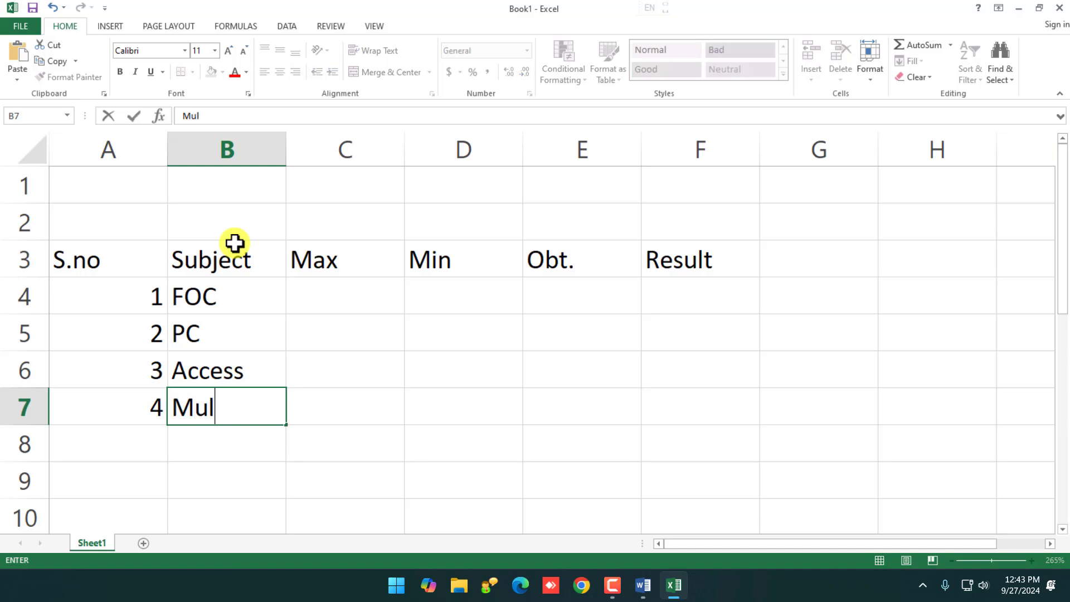
- Enter 100 in cell C4 and fill it down to C7 as the Max marks
{"action": "key", "text": "Up"}
{"action": "key", "text": "Up"}
{"action": "key", "text": "Up"}
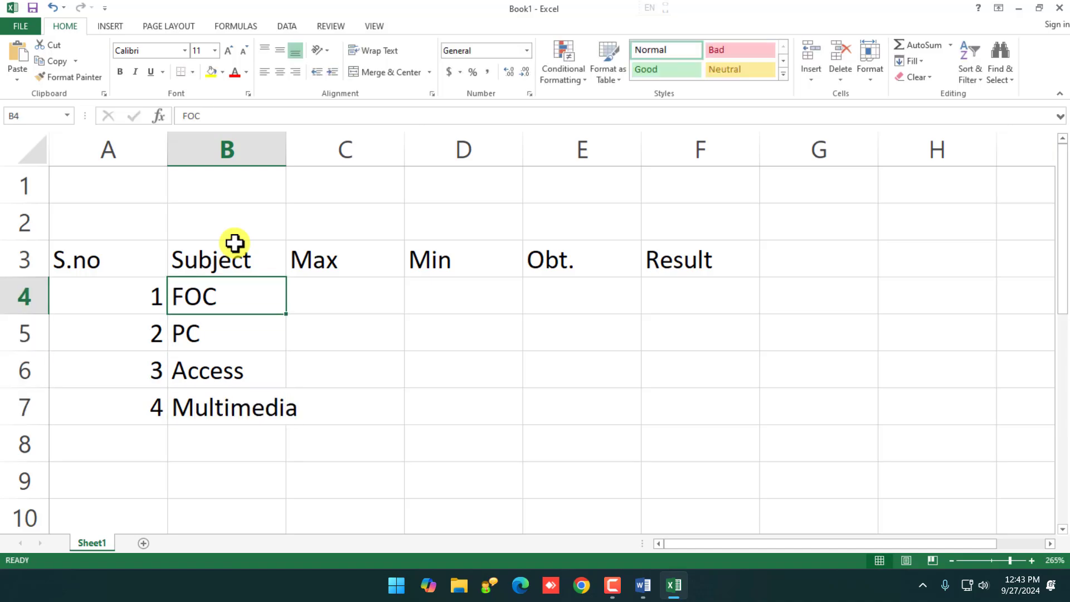
{"action": "key", "text": "Right"}
{"action": "type", "text": "100"}
{"action": "key", "text": "Return"}
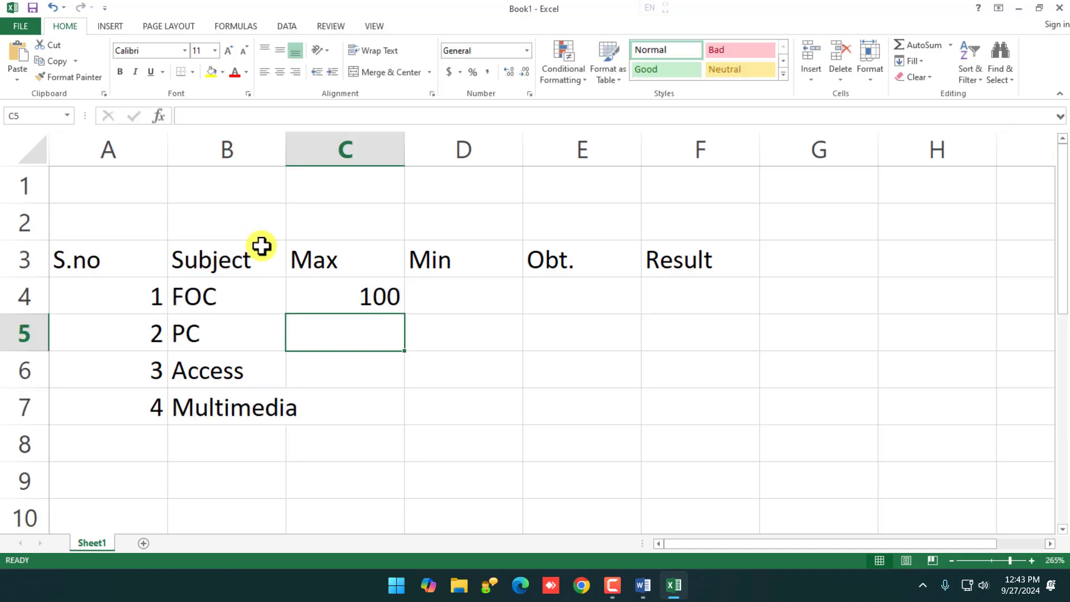
{"action": "key", "text": "Up"}
{"action": "key", "text": "shift+Down"}
{"action": "key", "text": "shift+Down"}
{"action": "key", "text": "shift+Down"}
{"action": "key", "text": "ctrl+d"}
- Enter 40 in cell D4 and fill it down to D7 as the Min marks
{"action": "key", "text": "Right"}
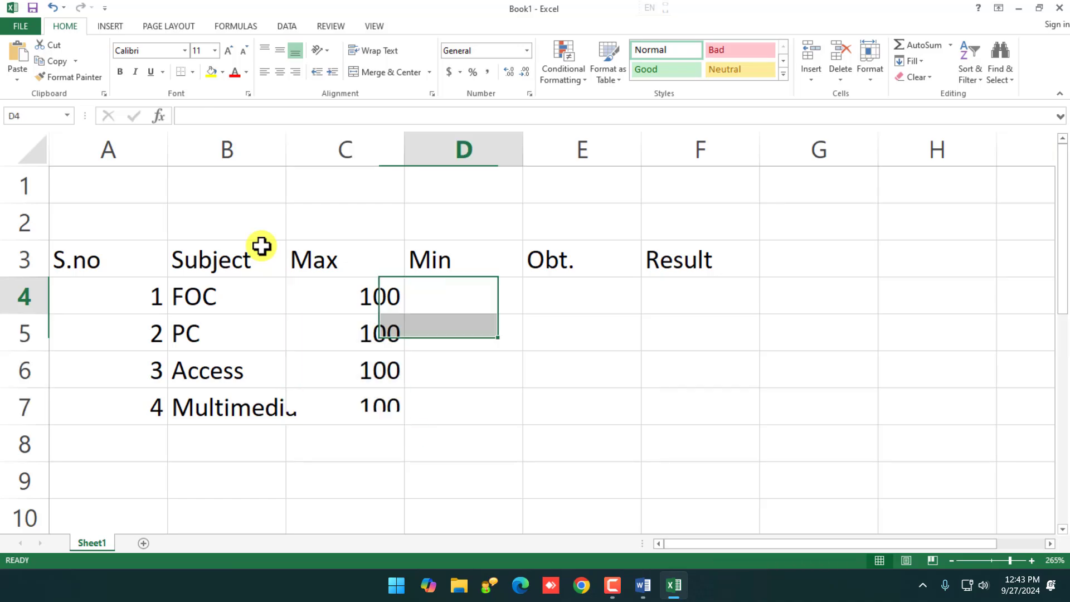
{"action": "type", "text": "40"}
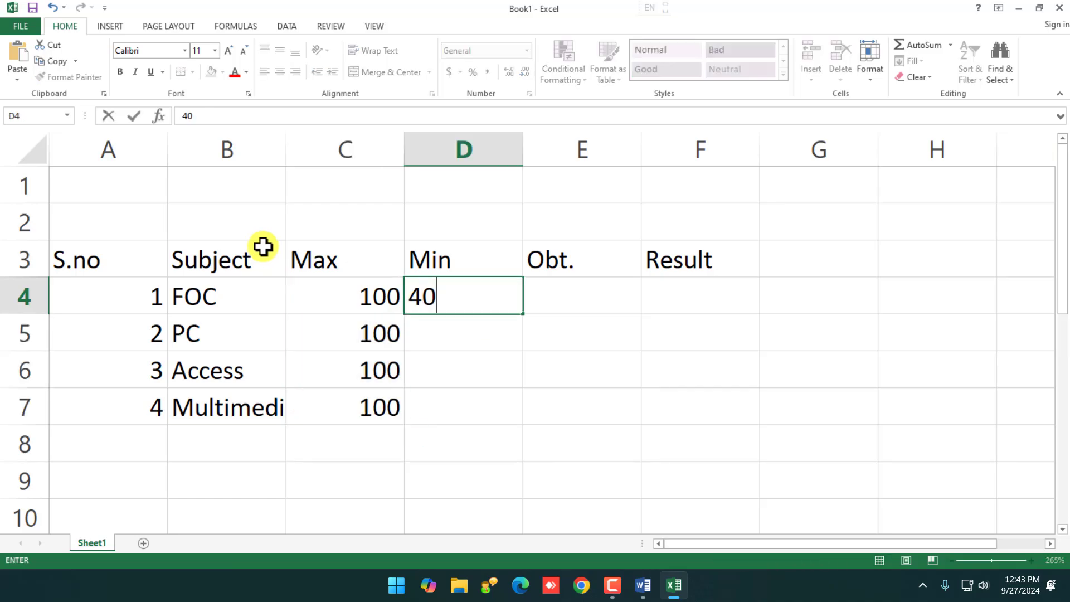
{"action": "key", "text": "Return"}
{"action": "key", "text": "Up"}
{"action": "key", "text": "shift+Down"}
{"action": "key", "text": "shift+Down"}
{"action": "key", "text": "shift+Down"}
{"action": "key", "text": "ctrl+d"}
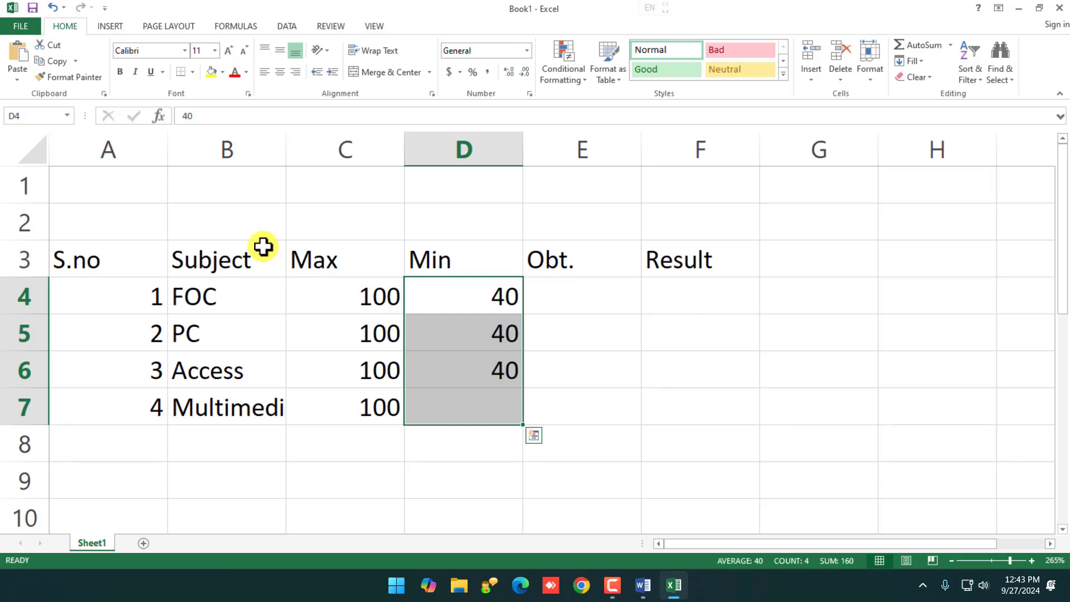
- Fit the width of column B to its contents so the full subject names fit
{"action": "key", "text": "Right"}
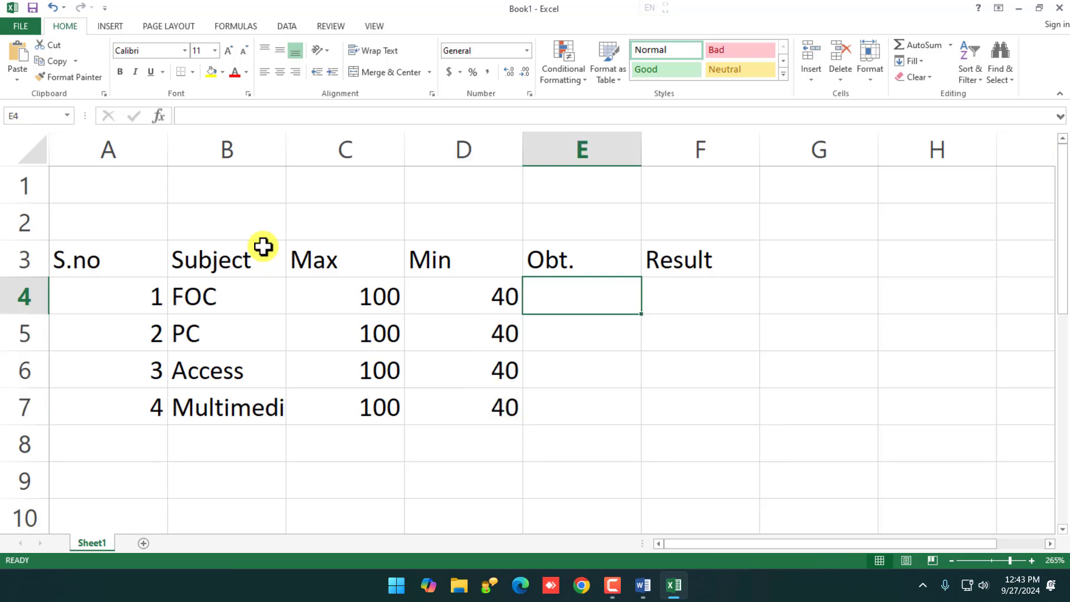
{"action": "double_click", "coordinate": [286, 154]}
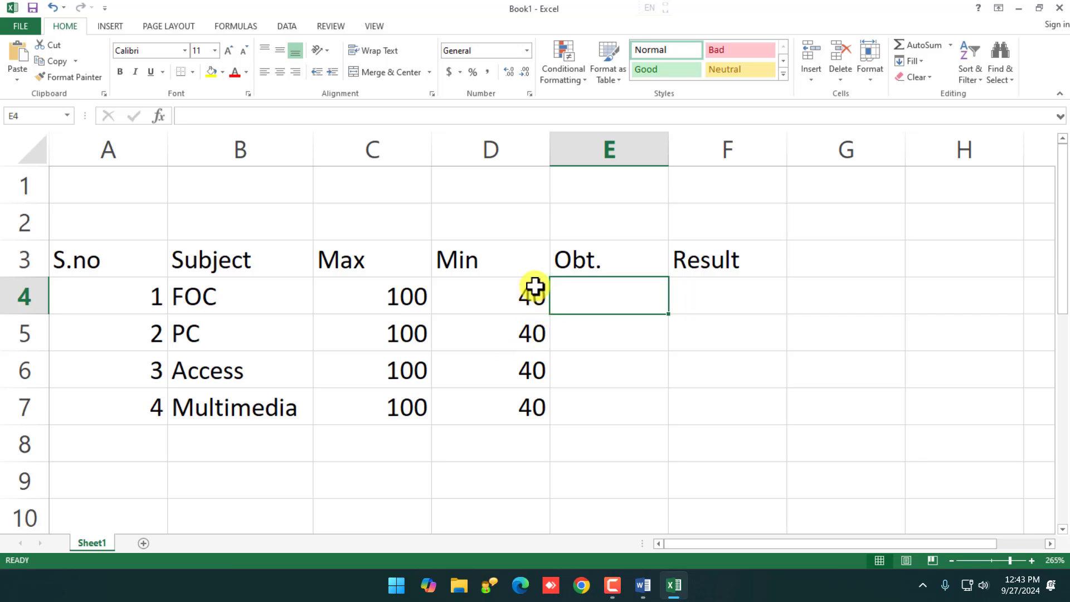
{"action": "left_click", "coordinate": [611, 366]}
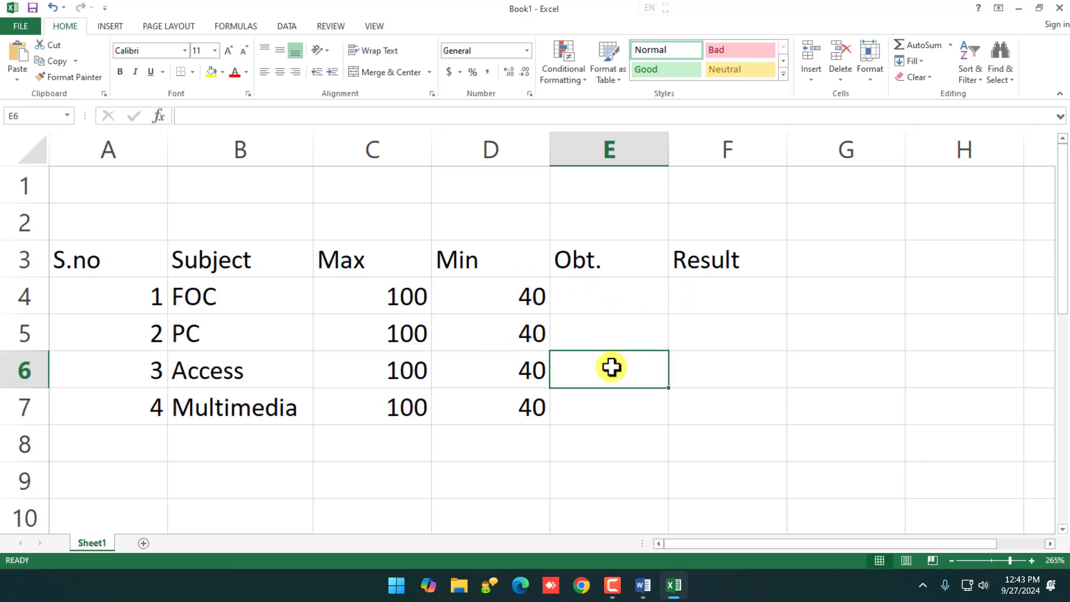
- Enter the obtained marks 50, 65, 70 and 55 in cells E4 to E7
{"action": "left_click", "coordinate": [611, 306]}
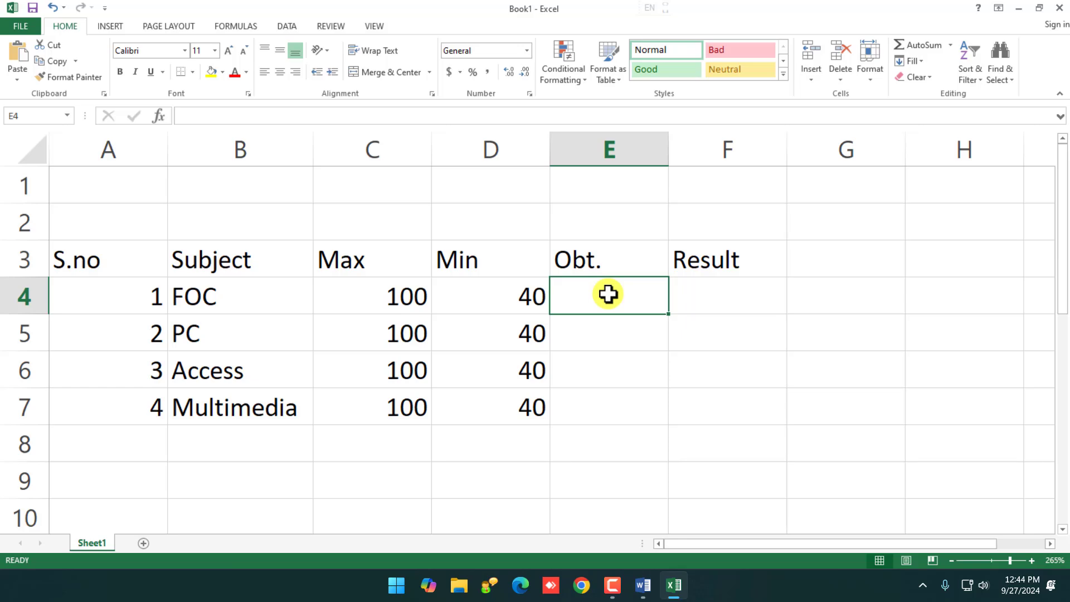
{"action": "type", "text": "50"}
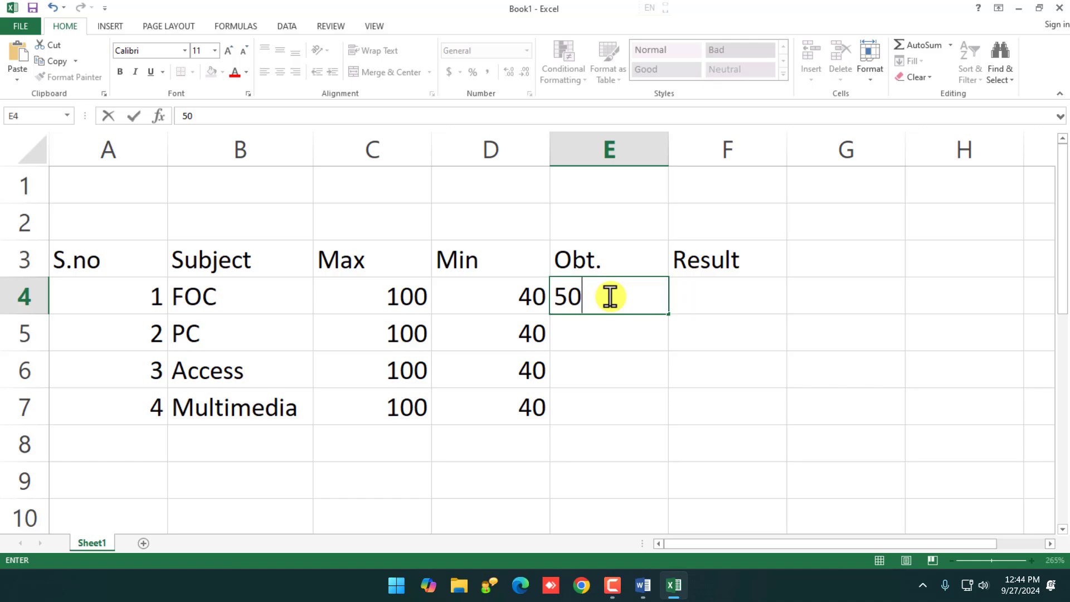
{"action": "key", "text": "Return"}
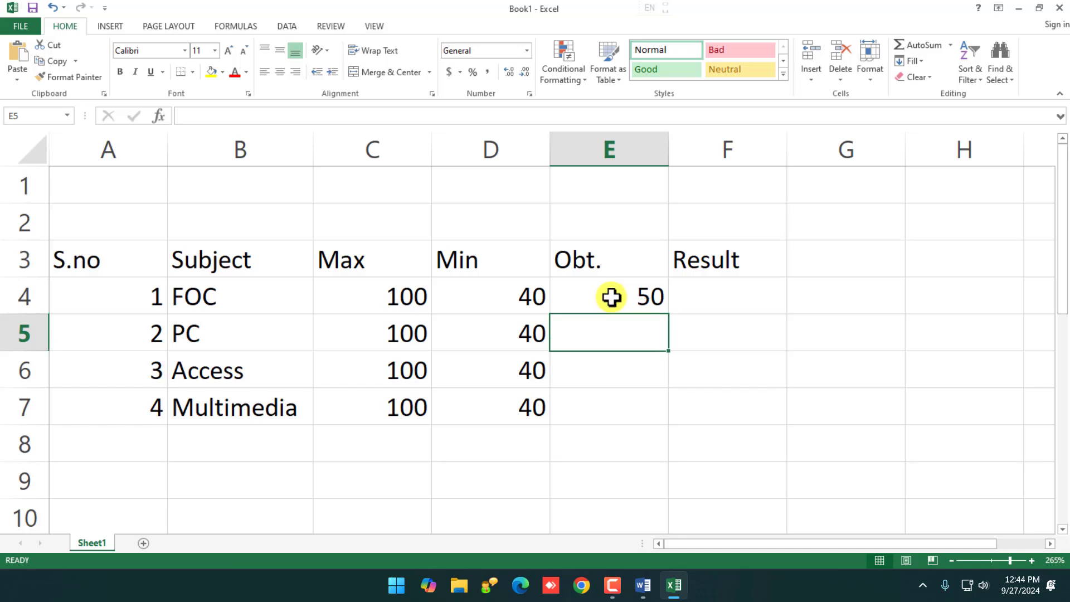
{"action": "type", "text": "65"}
{"action": "key", "text": "Return"}
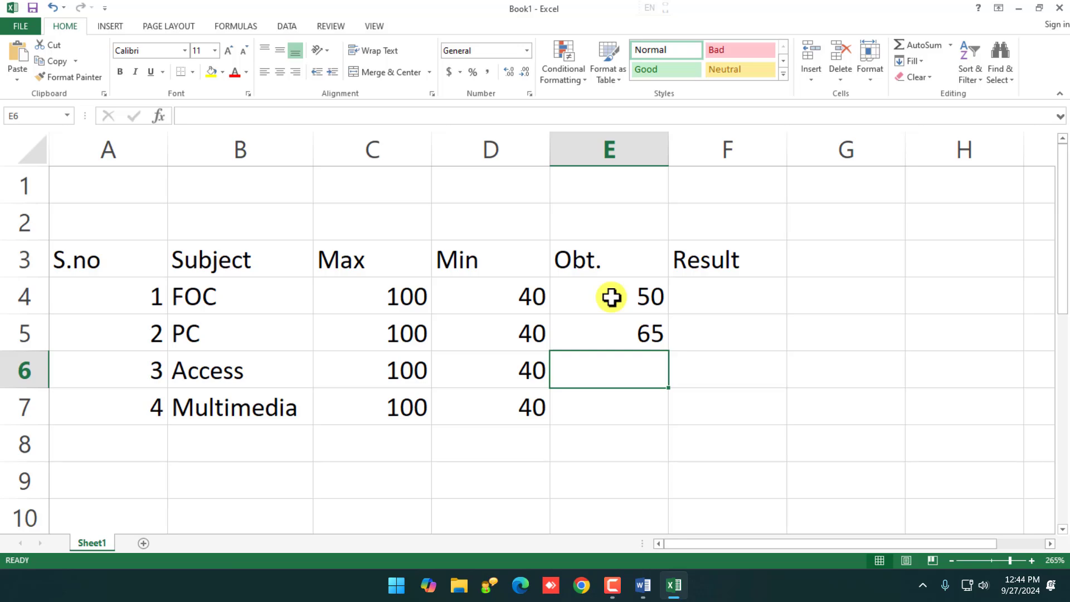
{"action": "type", "text": "70"}
{"action": "key", "text": "Return"}
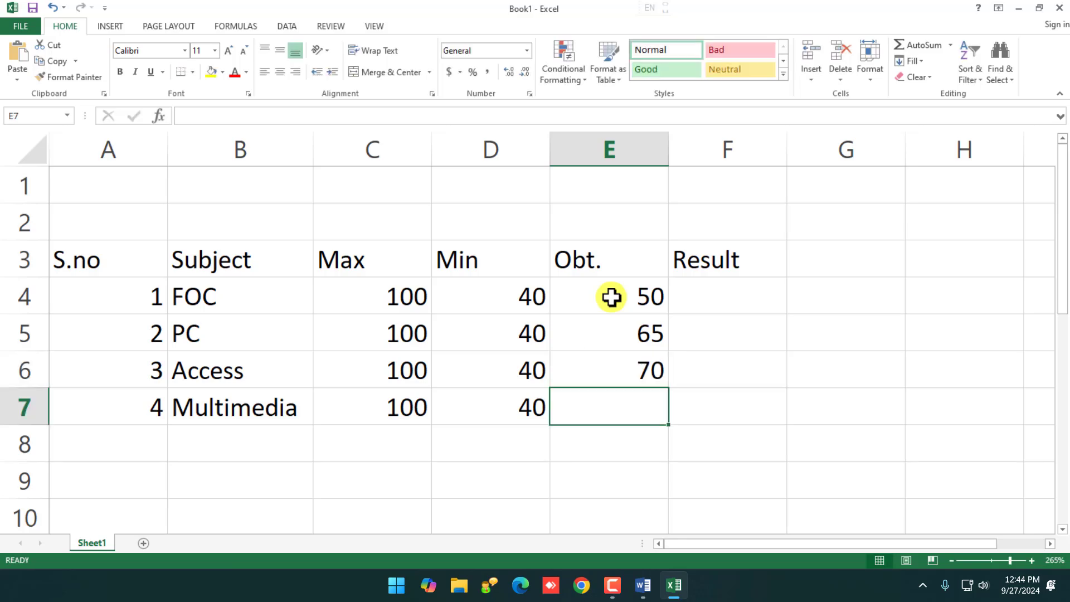
{"action": "type", "text": "55"}
{"action": "key", "text": "Return"}
{"action": "key", "text": "Up"}
{"action": "key", "text": "Up"}
{"action": "key", "text": "Up"}
{"action": "key", "text": "Up"}
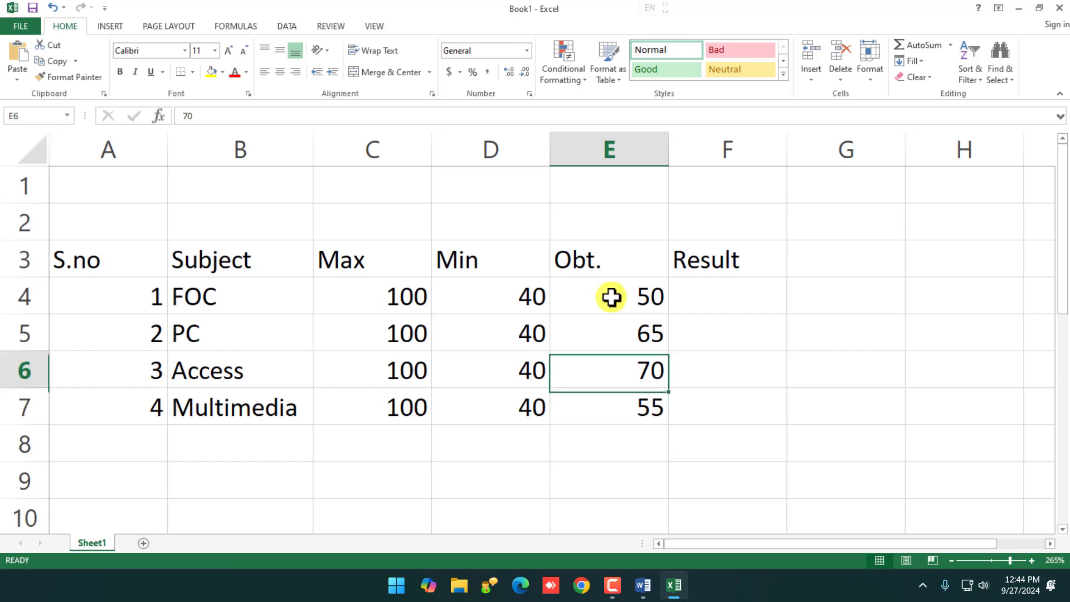
{"action": "key", "text": "Down"}
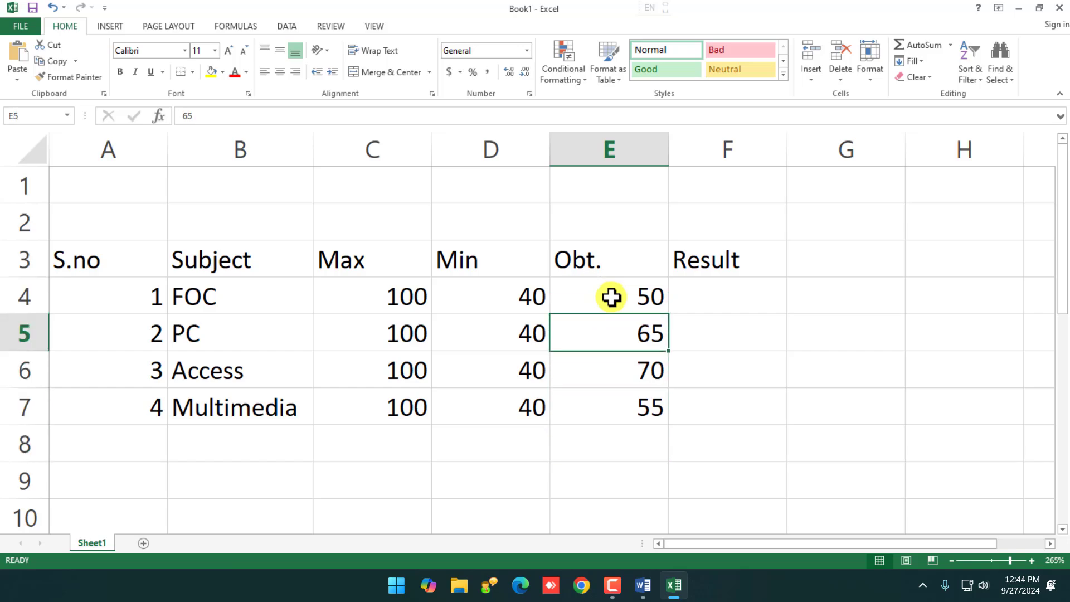
{"action": "key", "text": "Up"}
{"action": "key", "text": "Up"}
{"action": "key", "text": "Right"}
{"action": "key", "text": "Down"}
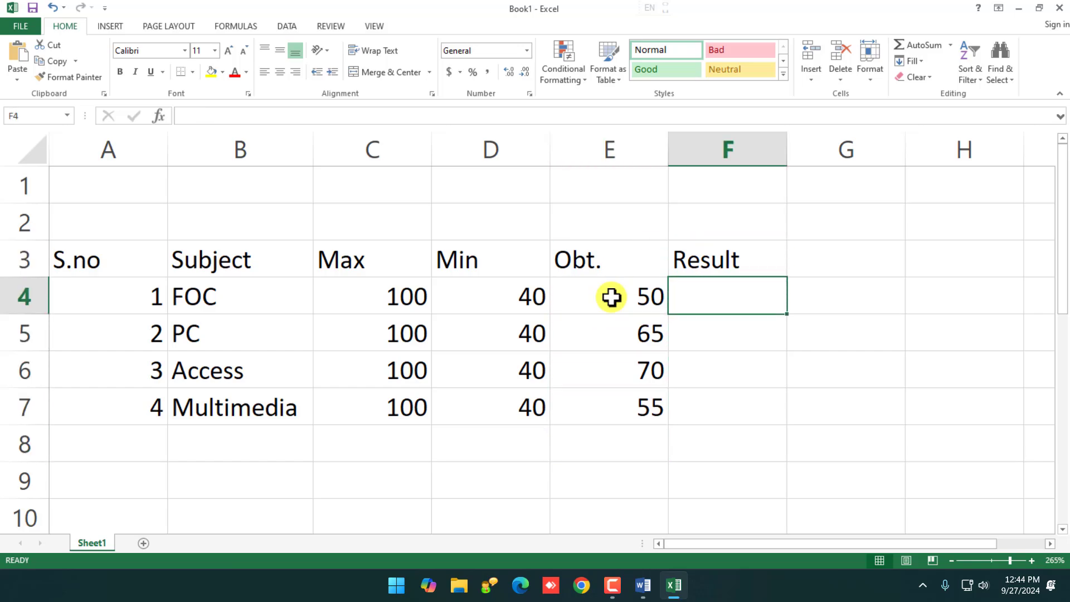
{"action": "key", "text": "Left"}
{"action": "key", "text": "Down"}
{"action": "key", "text": "Down"}
{"action": "key", "text": "Down"}
{"action": "key", "text": "Up"}
{"action": "key", "text": "Up"}
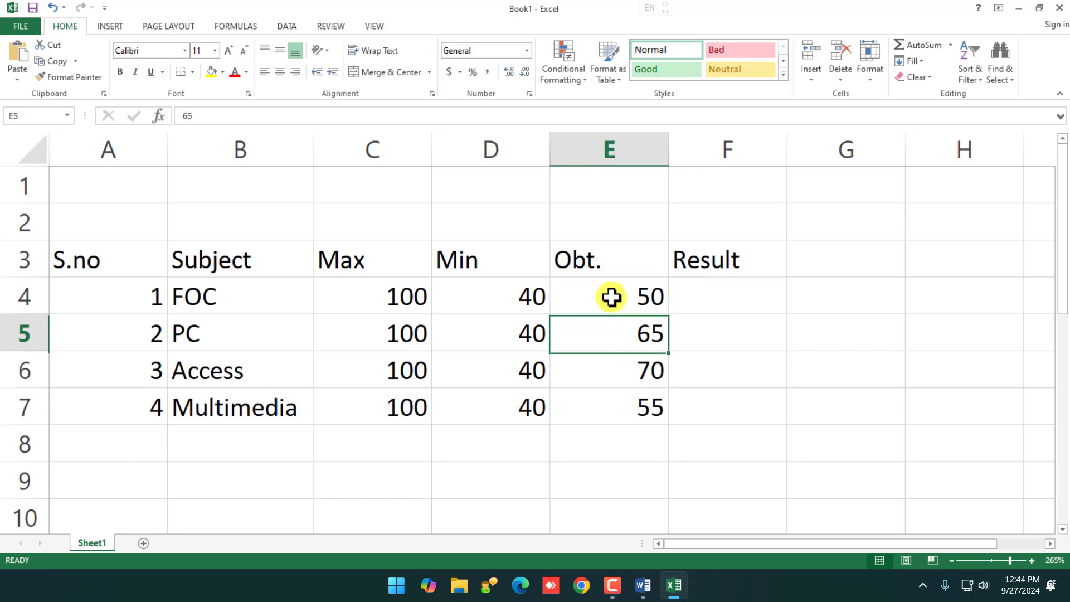
- Change the obtained marks for FOC in cell E4 to 35
{"action": "key", "text": "Up"}
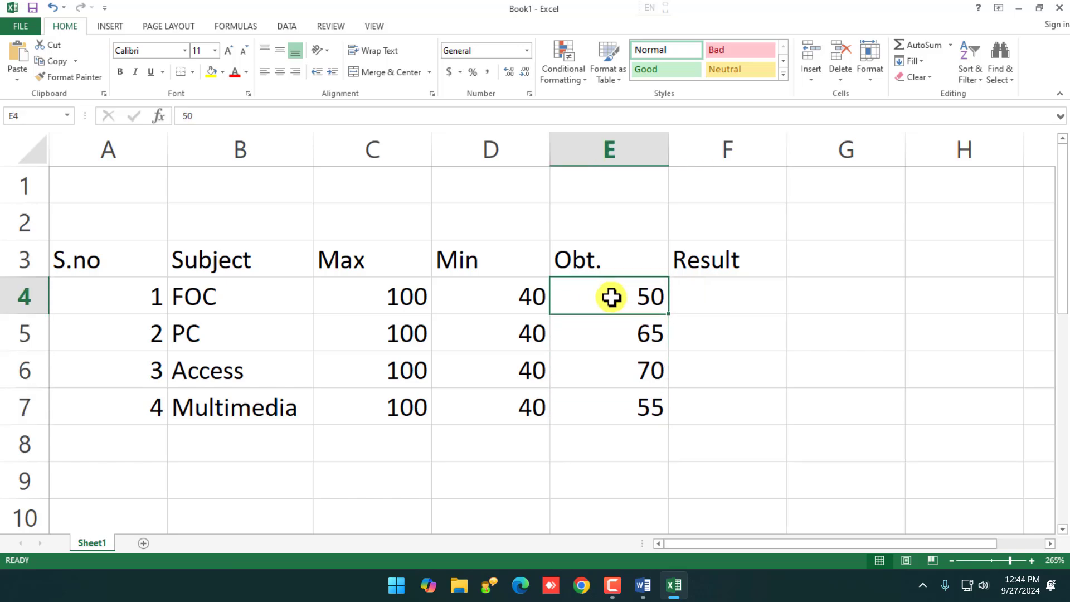
{"action": "type", "text": "35"}
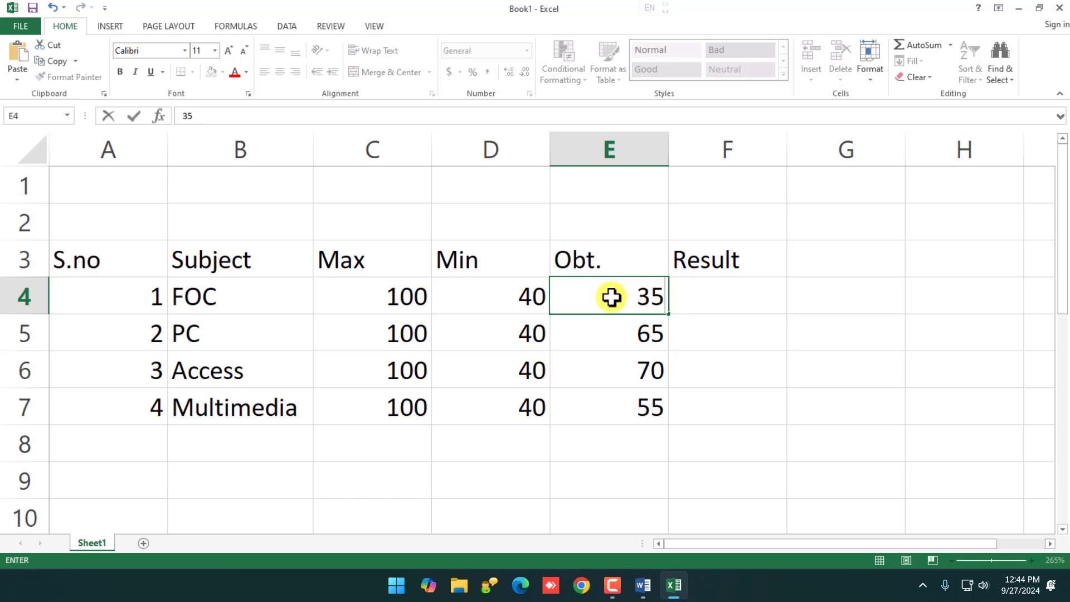
{"action": "key", "text": "Return"}
{"action": "key", "text": "Up"}
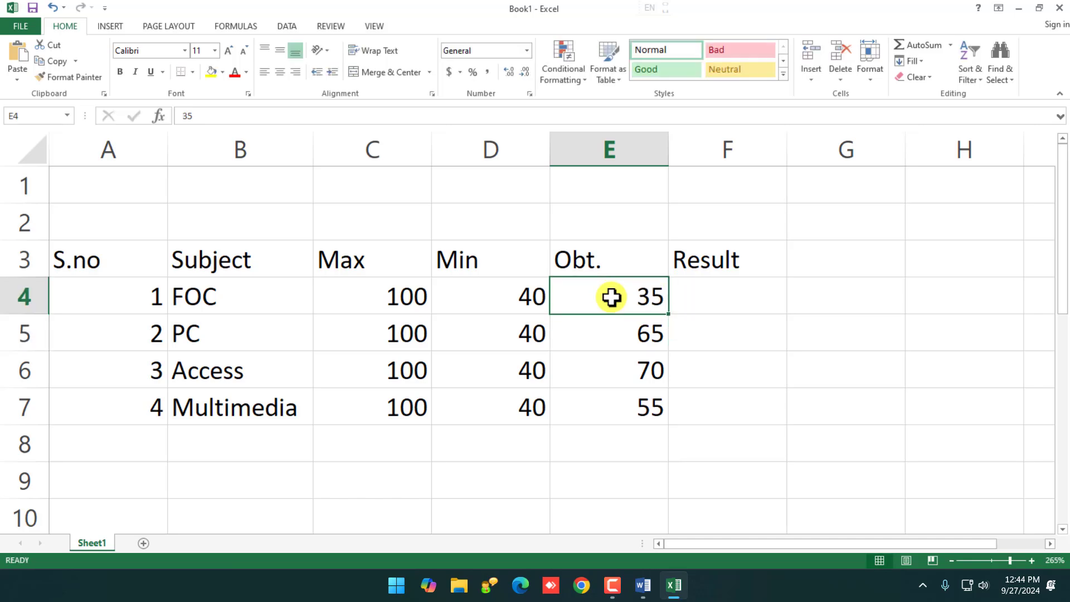
- Enter the formula =if(e4>=40, "Pass", "Fail") in cell F4 as the result for FOC
{"action": "key", "text": "Right"}
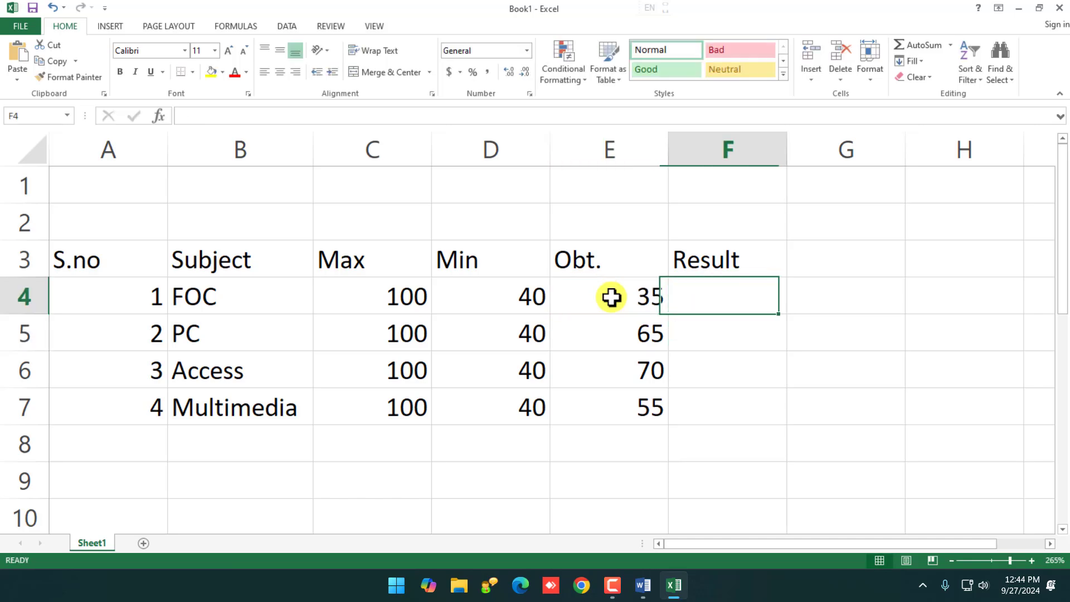
{"action": "type", "text": "="}
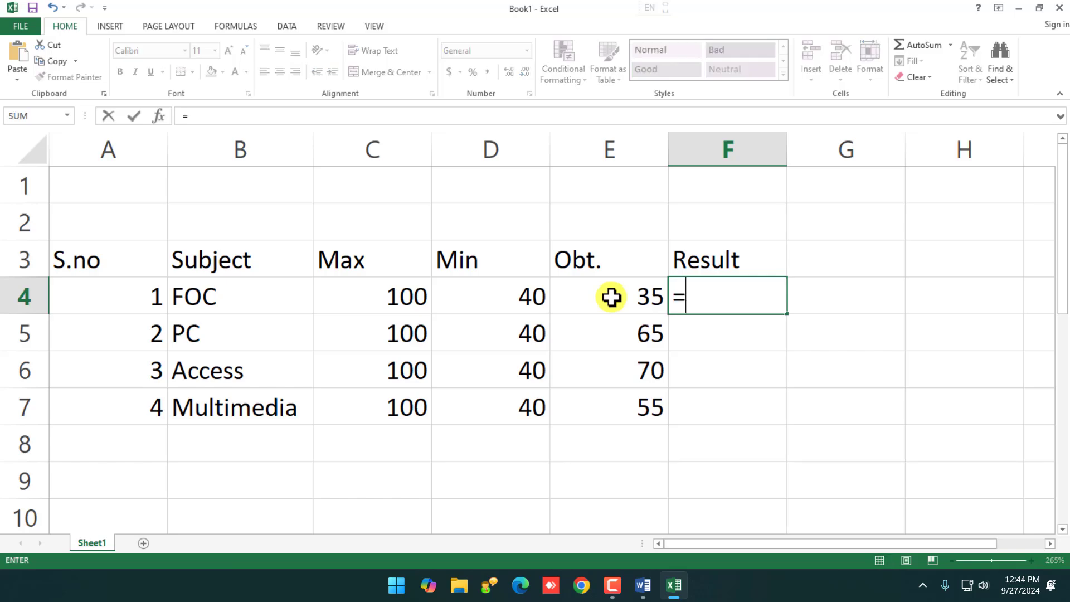
{"action": "type", "text": "if"}
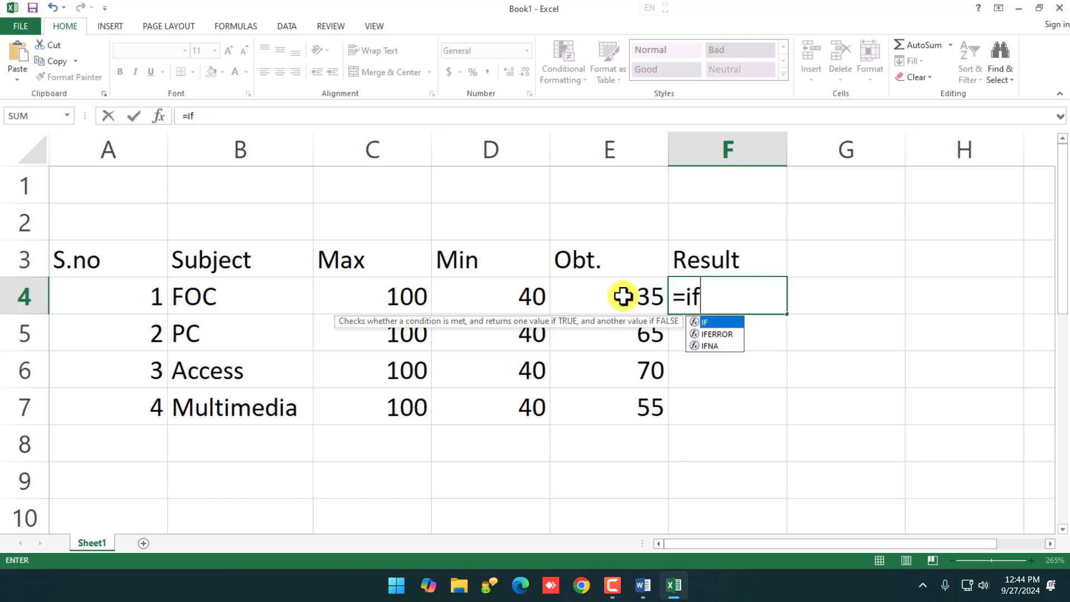
{"action": "type", "text": "("}
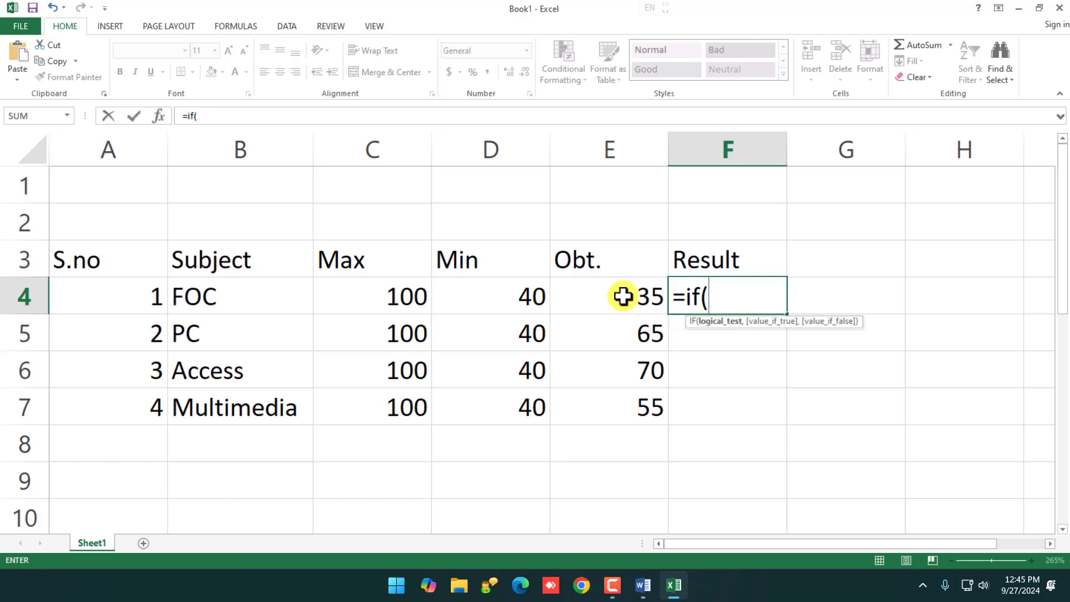
{"action": "type", "text": "c"}
{"action": "key", "text": "BackSpace"}
{"action": "type", "text": "e4>"}
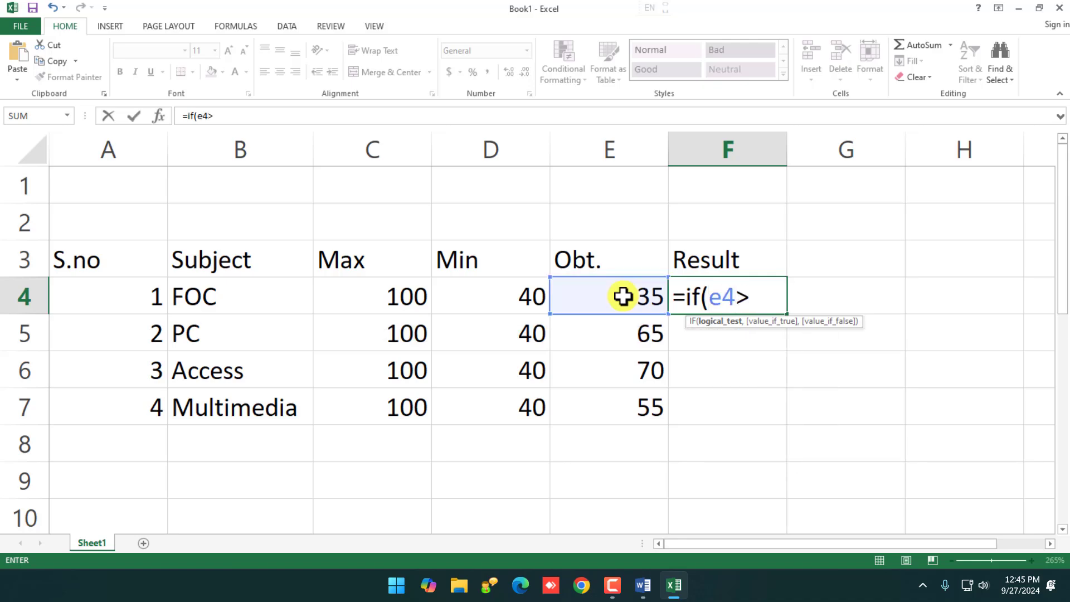
{"action": "type", "text": "=40, \""}
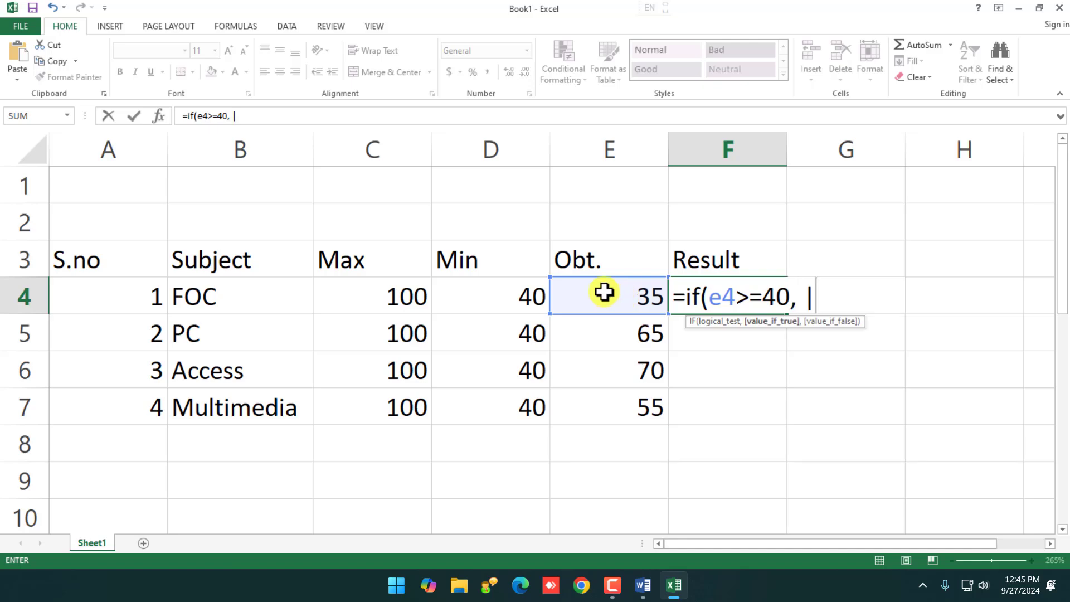
{"action": "type", "text": "Pass\""}
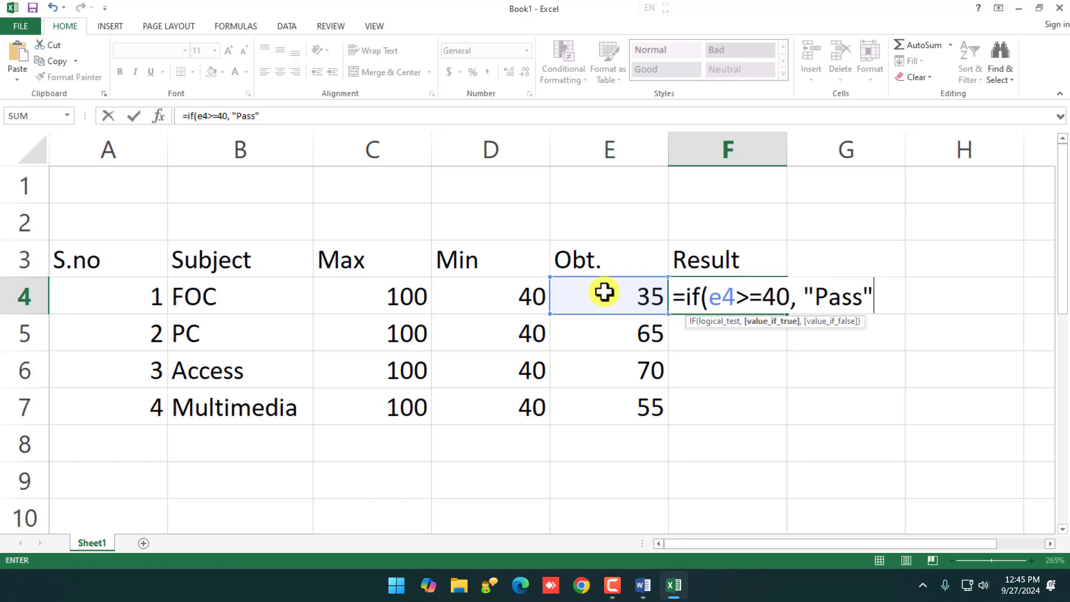
{"action": "type", "text": ", \""}
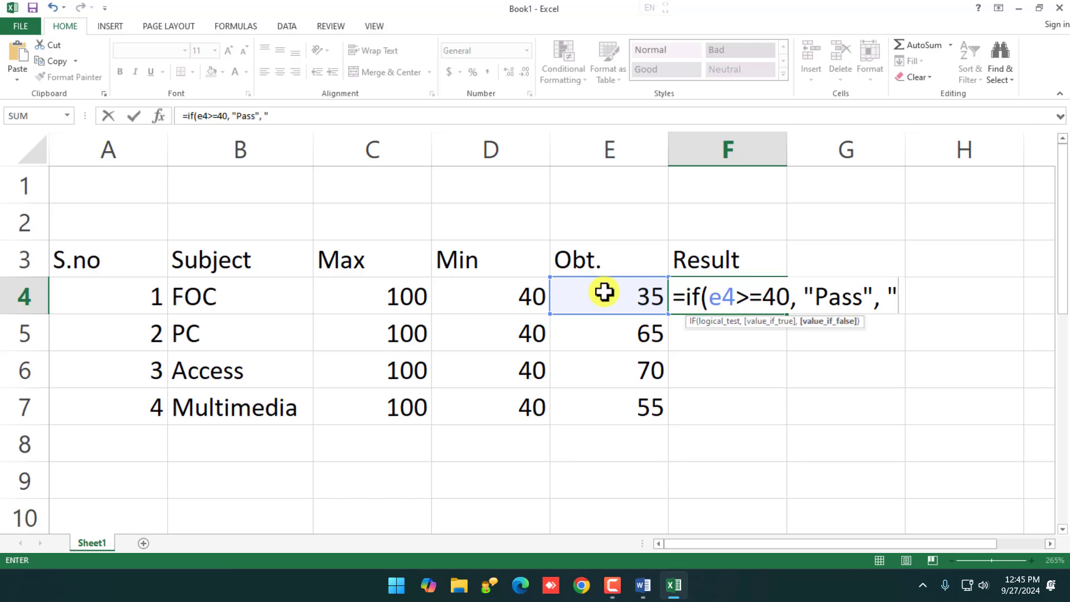
{"action": "type", "text": "Fail\""}
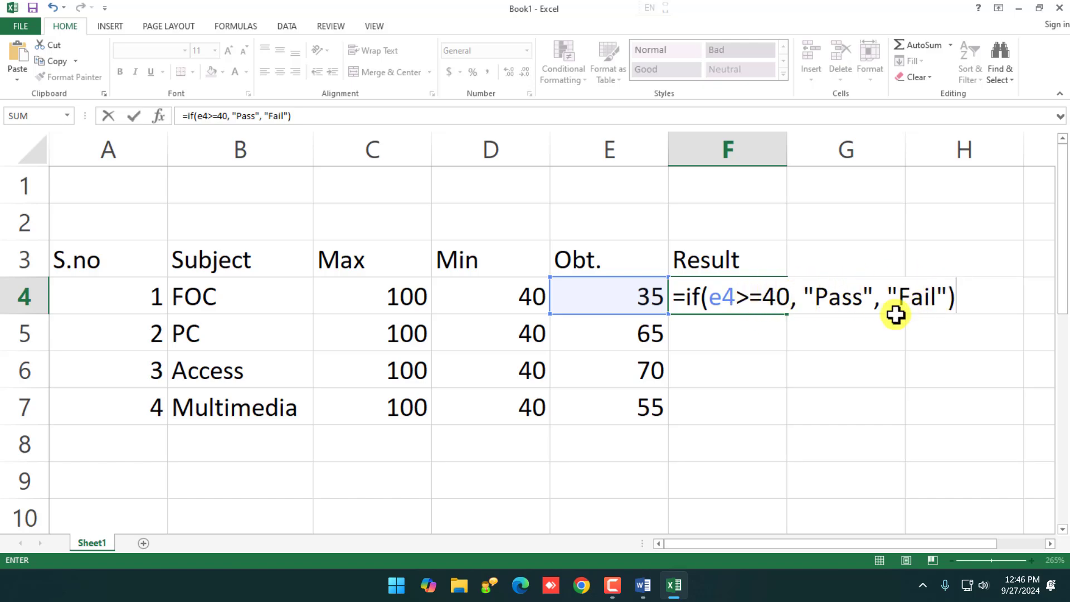
{"action": "key", "text": "Return"}
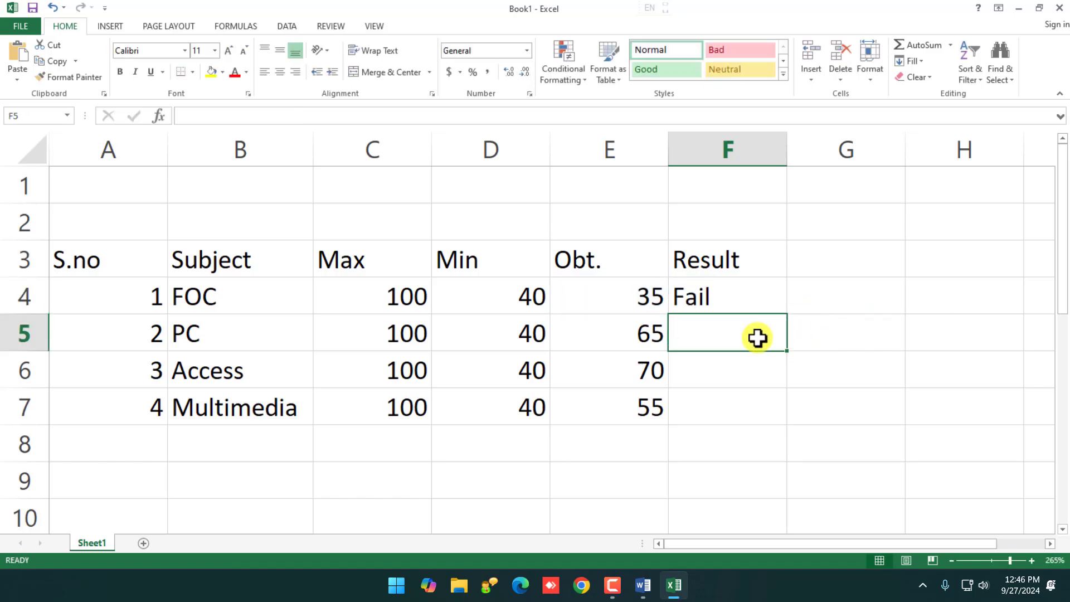
- Enter the formula =if(e5>=40, "Pass", "Fail") in cell F5 as the result for PC
{"action": "type", "text": "=if"}
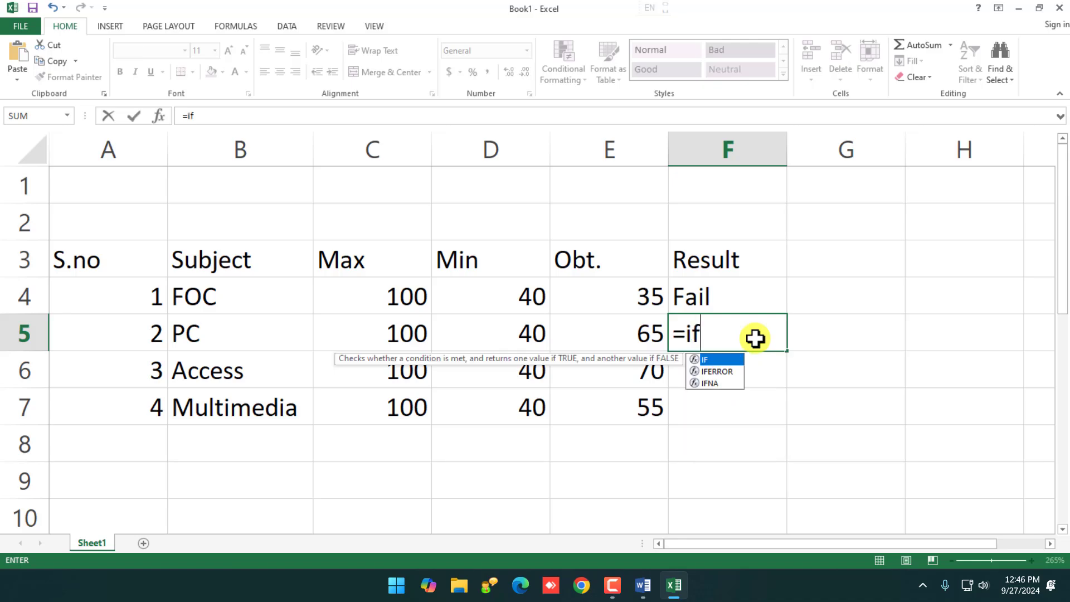
{"action": "type", "text": "("}
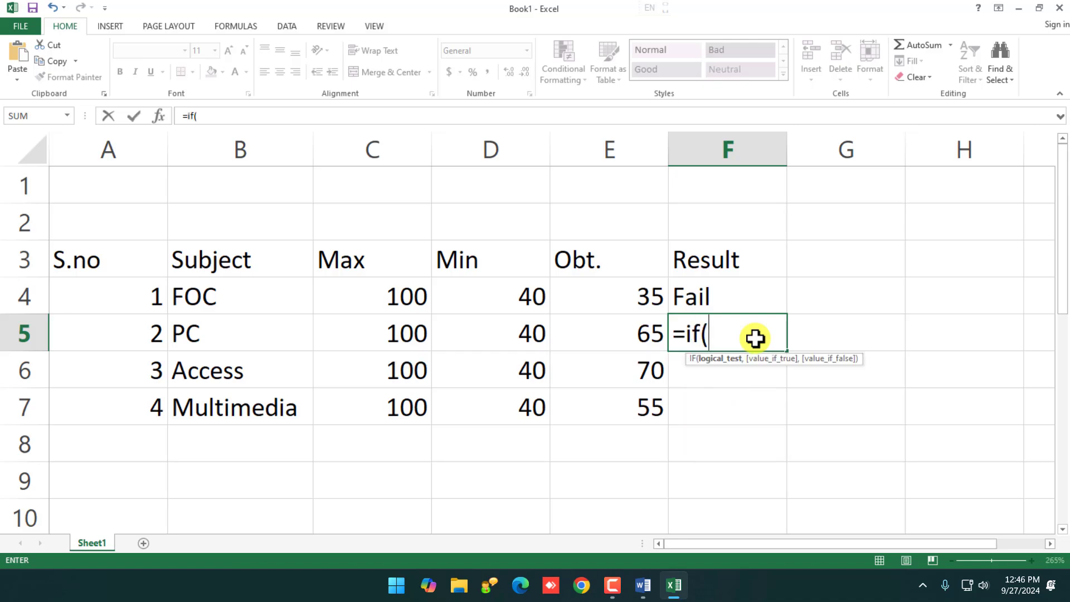
{"action": "type", "text": "e5>="}
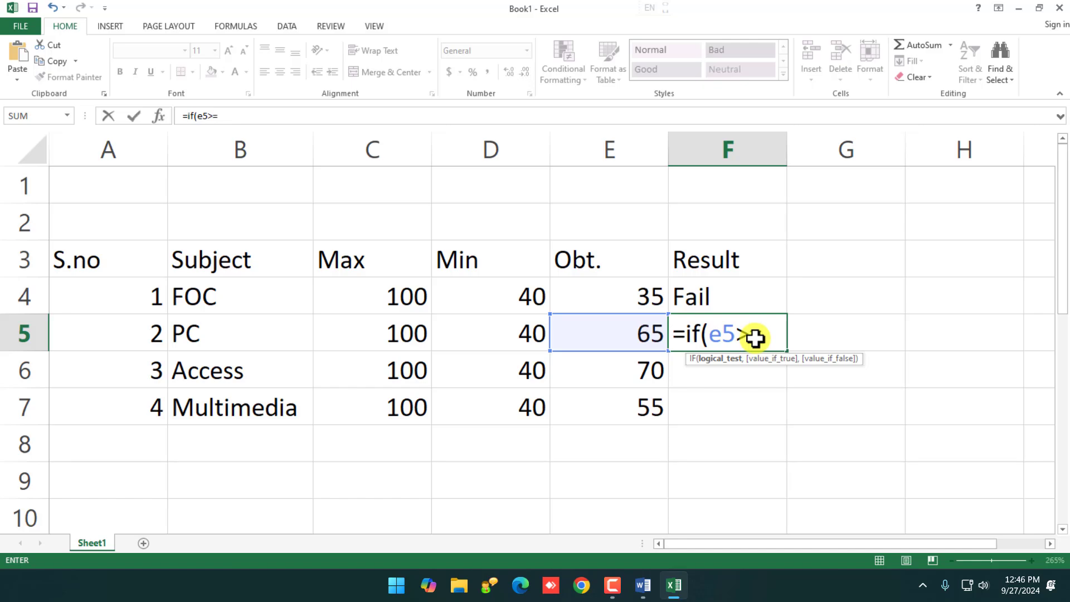
{"action": "type", "text": "40, \"Pass"}
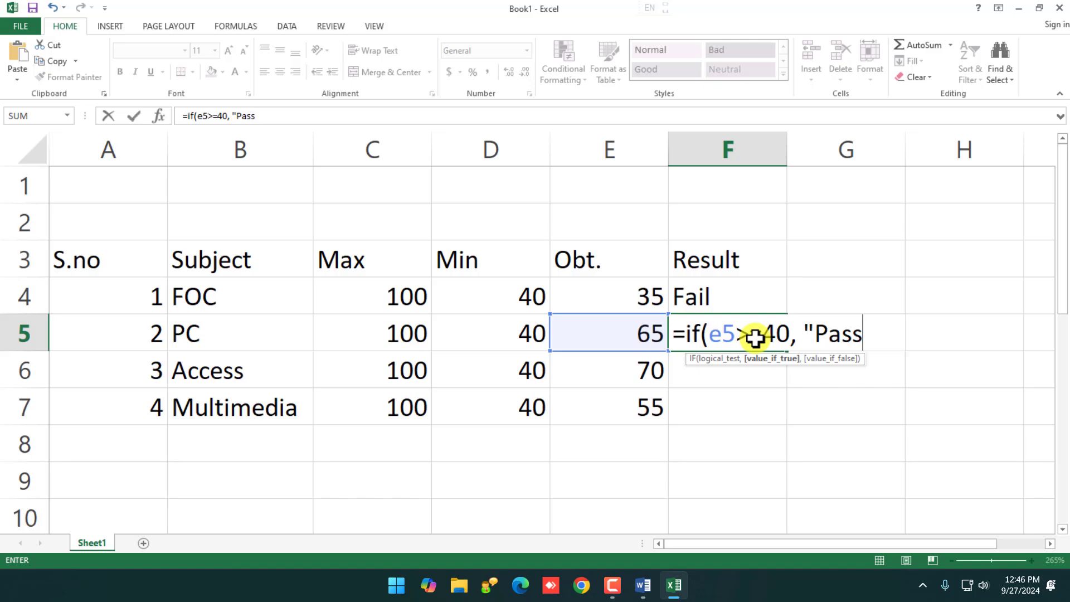
{"action": "type", "text": "\", \"Fai"}
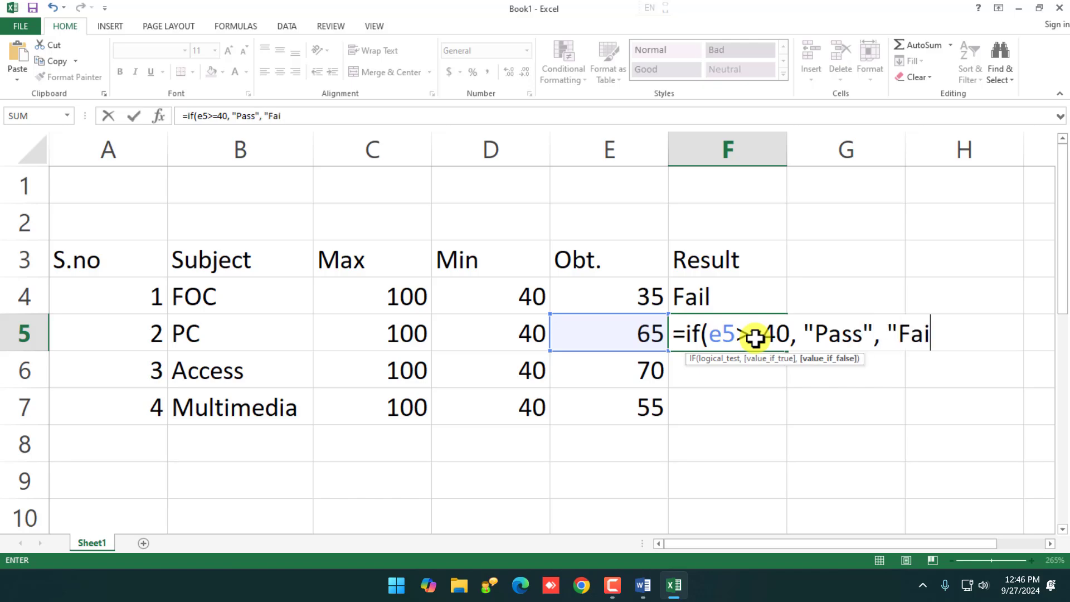
{"action": "type", "text": "l\")"}
{"action": "key", "text": "Return"}
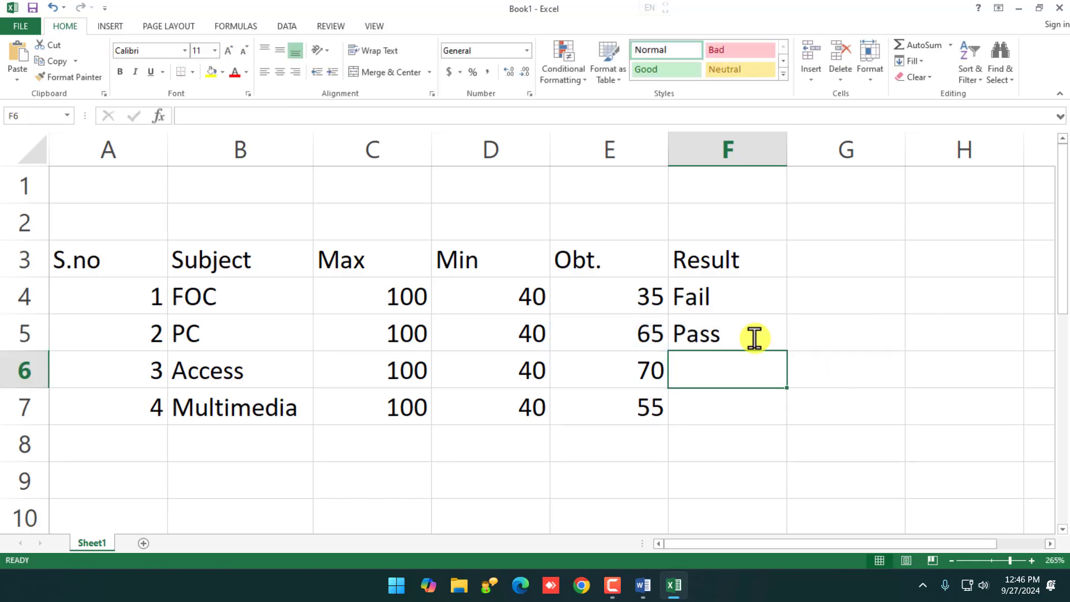
- Change the obtained marks for PC in cell E5 to 31
{"action": "left_click", "coordinate": [753, 338]}
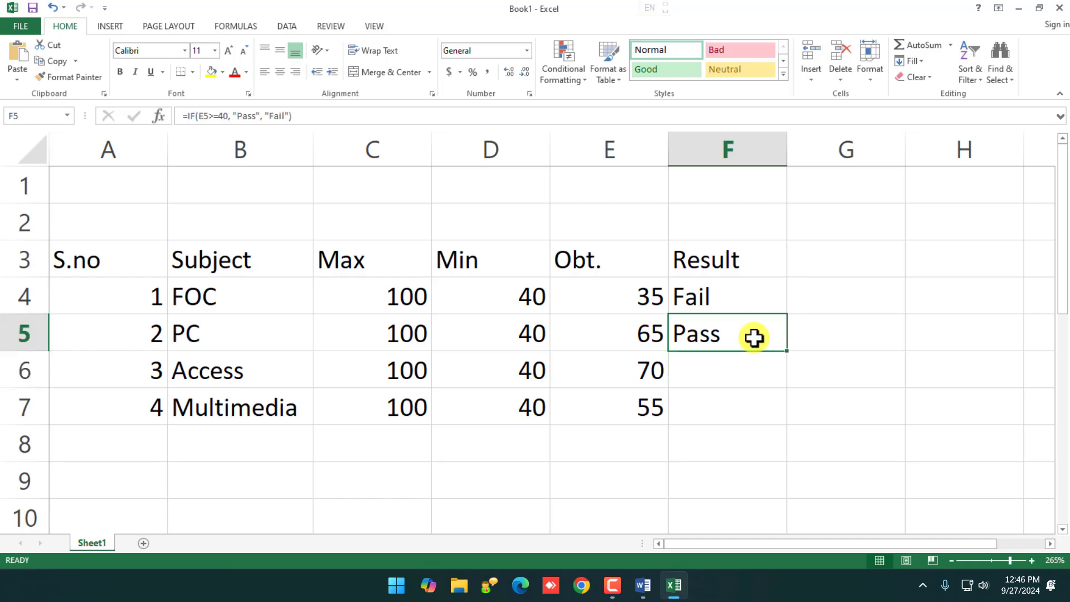
{"action": "left_click", "coordinate": [646, 336]}
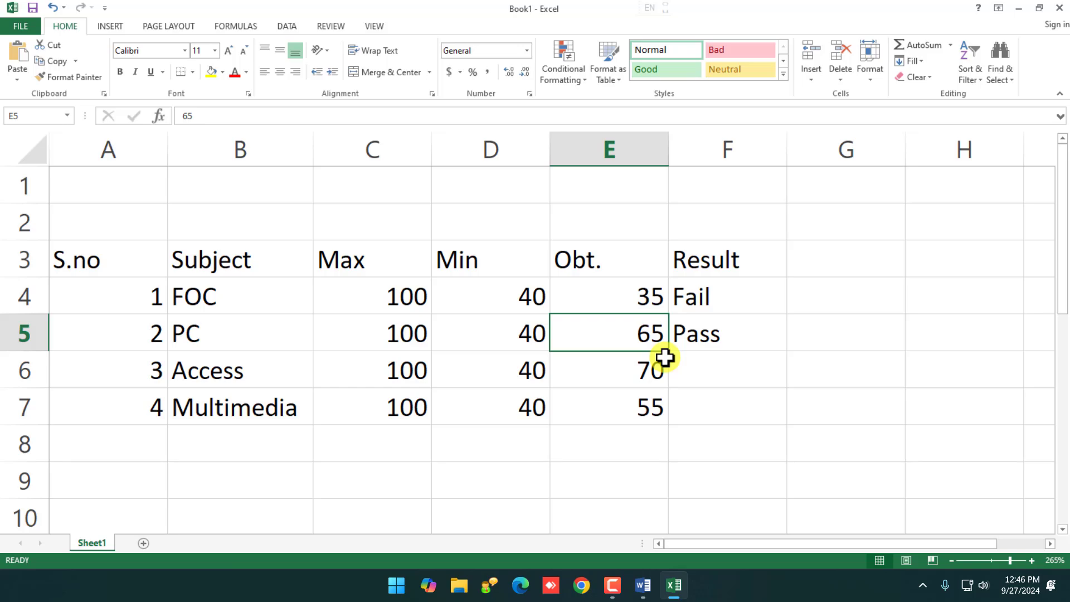
{"action": "type", "text": "31"}
{"action": "key", "text": "Return"}
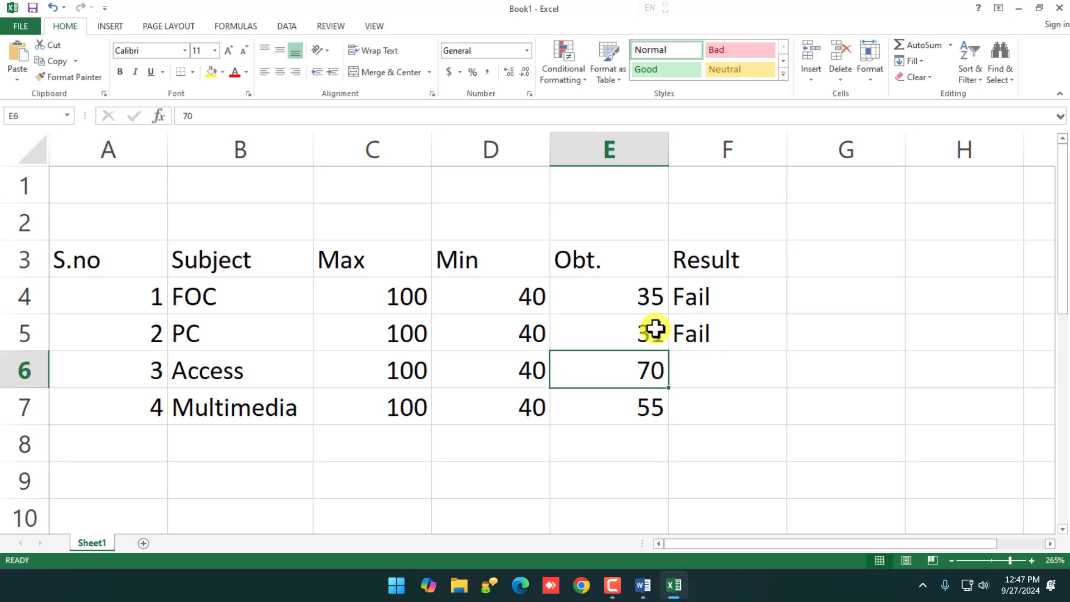
- Fill the result formula from cell F5 down to F7 for Access and Multimedia
{"action": "left_click", "coordinate": [717, 370]}
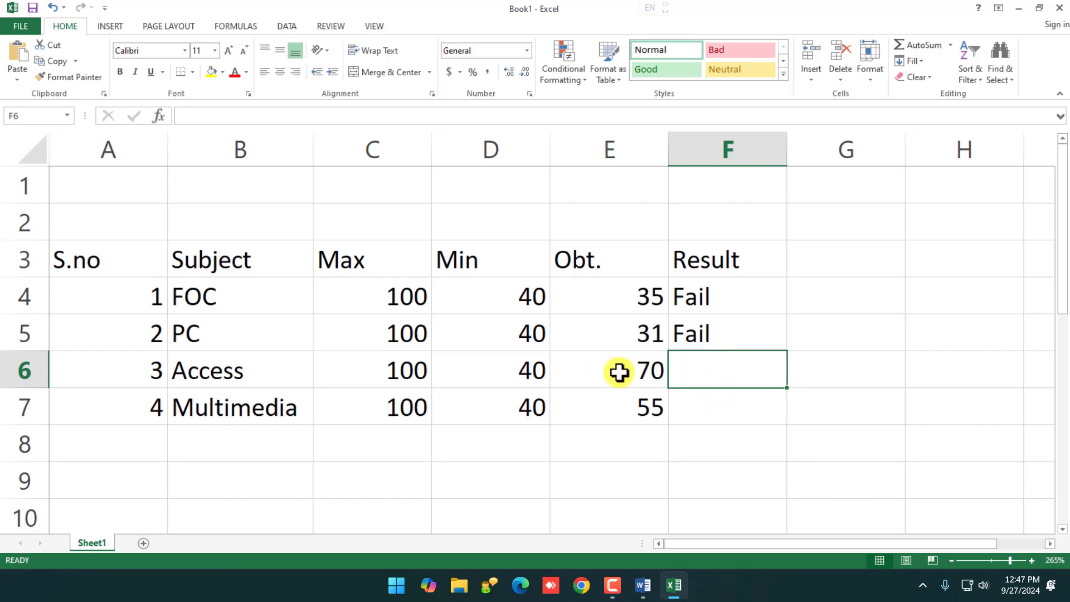
{"action": "left_click", "coordinate": [695, 337]}
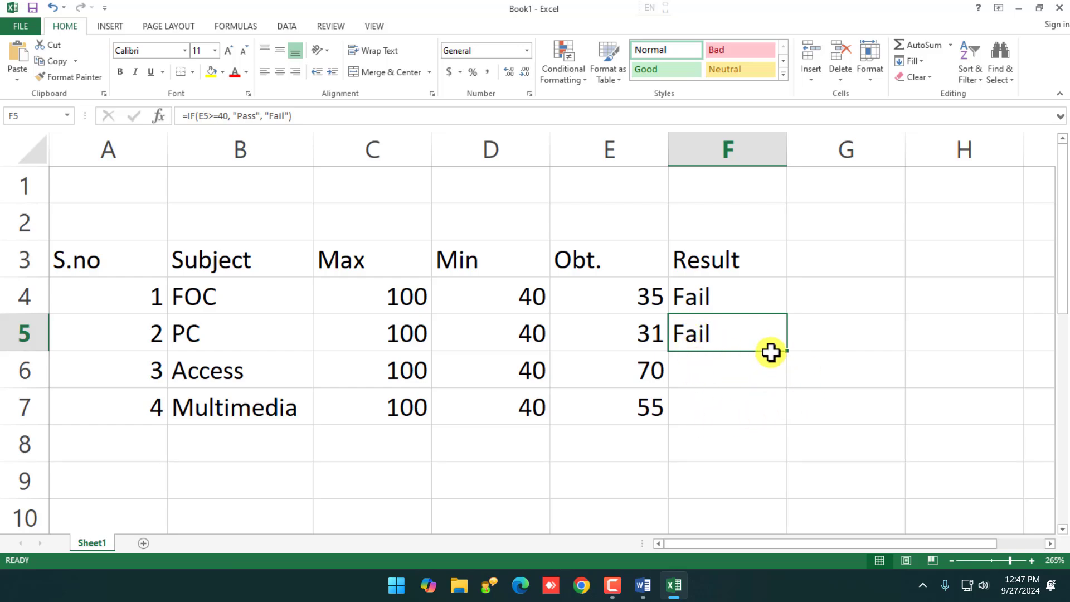
{"action": "left_click_drag", "start_coordinate": [786, 352], "coordinate": [791, 420]}
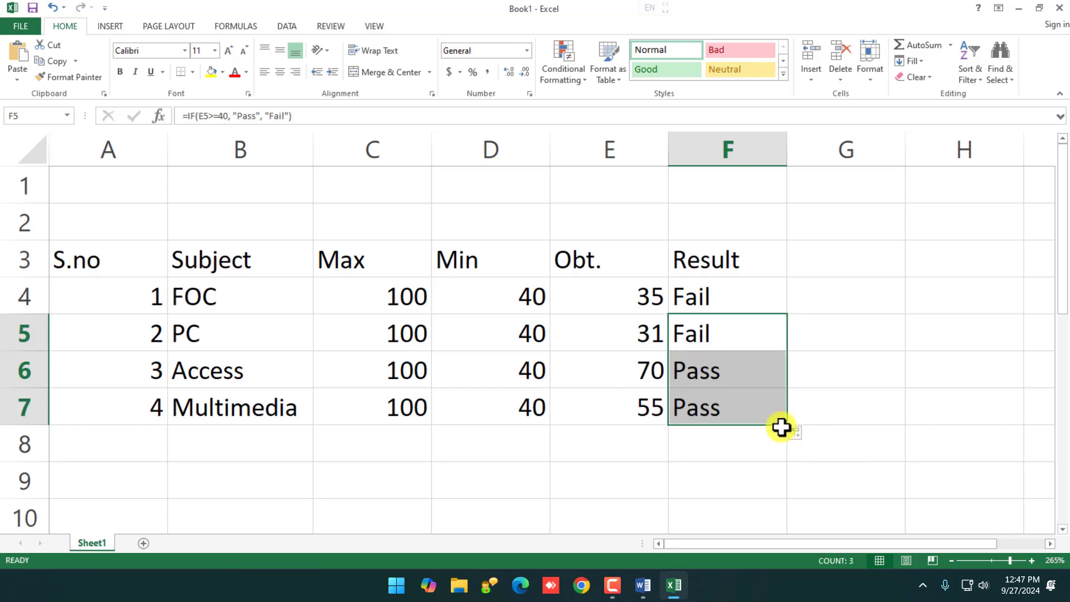
- Examine the filled IF formula in cell F6 and the obtained mark in E6 that it tests
{"action": "left_click", "coordinate": [675, 376]}
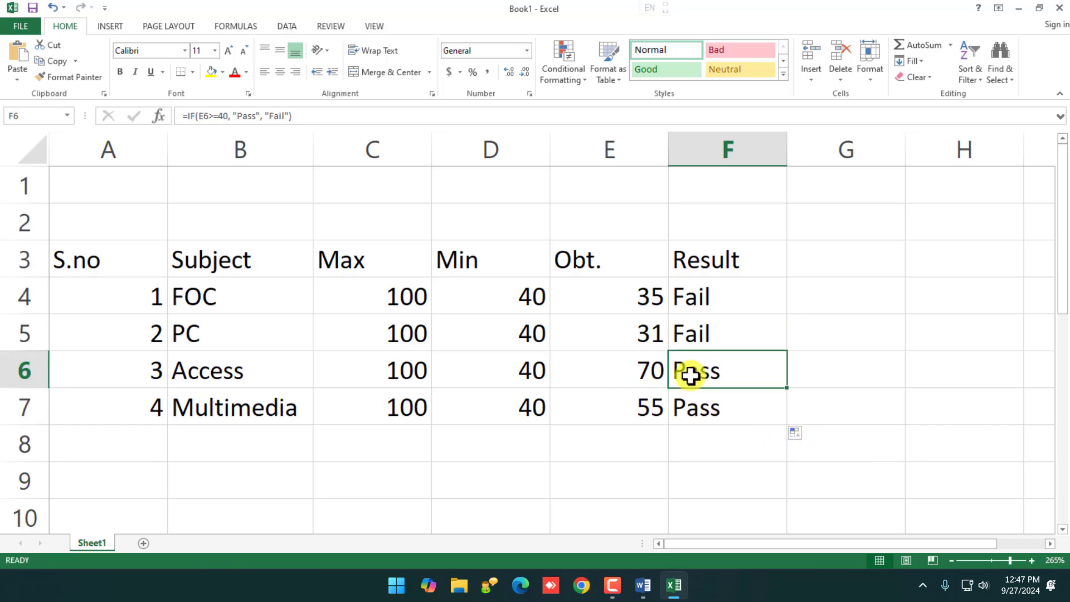
{"action": "left_click", "coordinate": [640, 372]}
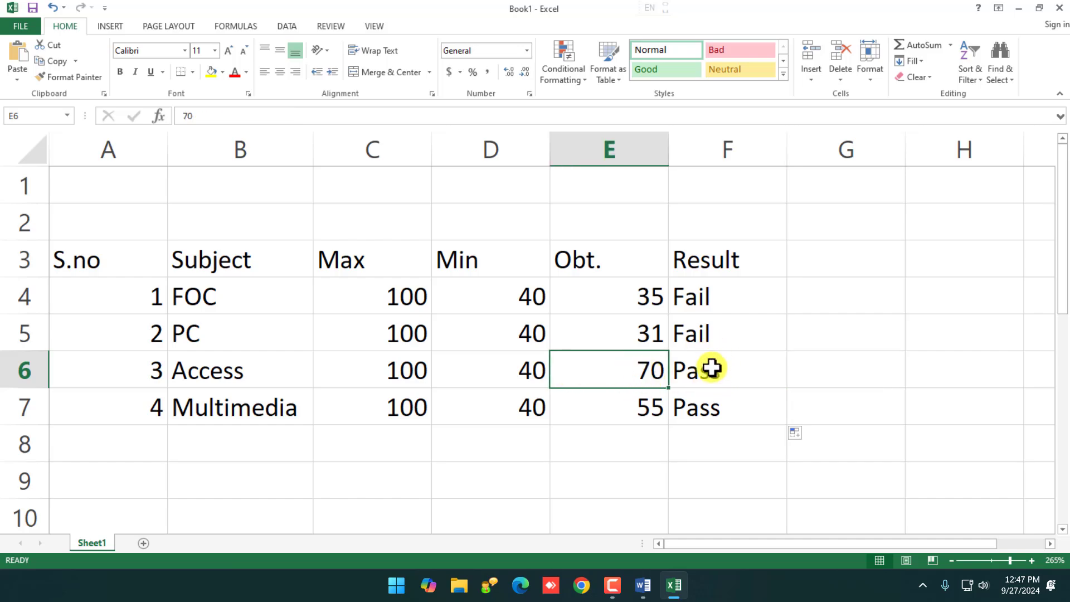
{"action": "double_click", "coordinate": [711, 368]}
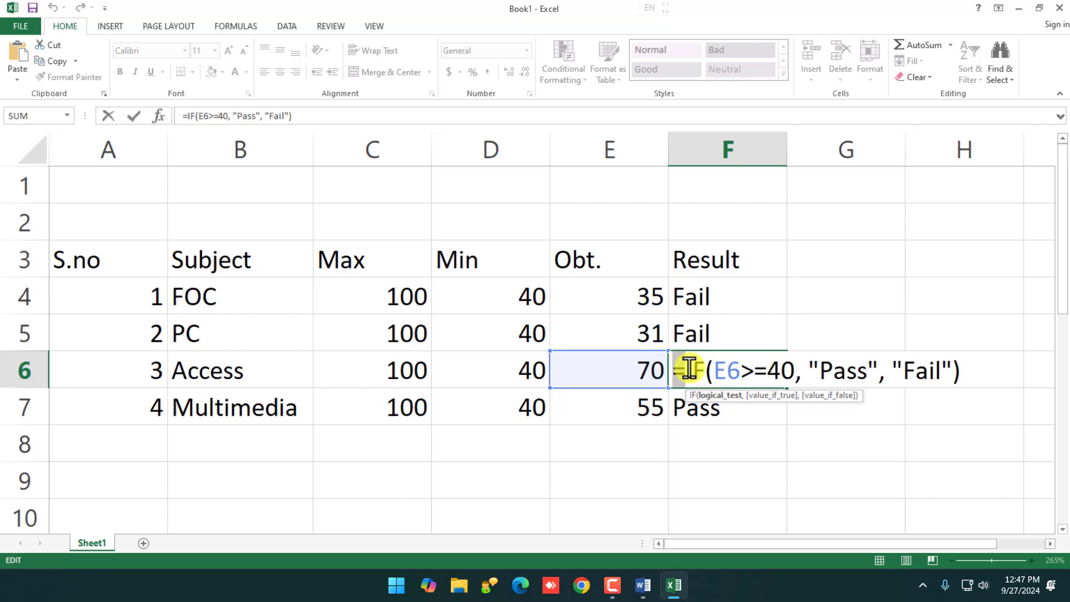
{"action": "left_click_drag", "start_coordinate": [689, 368], "coordinate": [970, 366]}
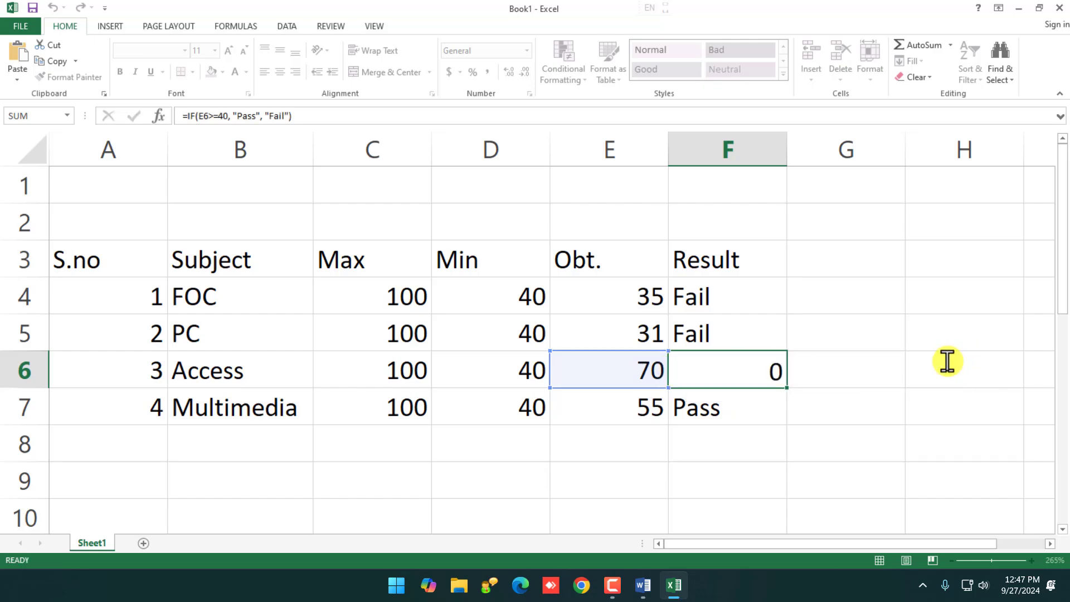
- Try filling the plain text Fail from cell G5 down to G7, and clear the test cells
{"action": "left_click", "coordinate": [884, 332]}
{"action": "type", "text": "Fail"}
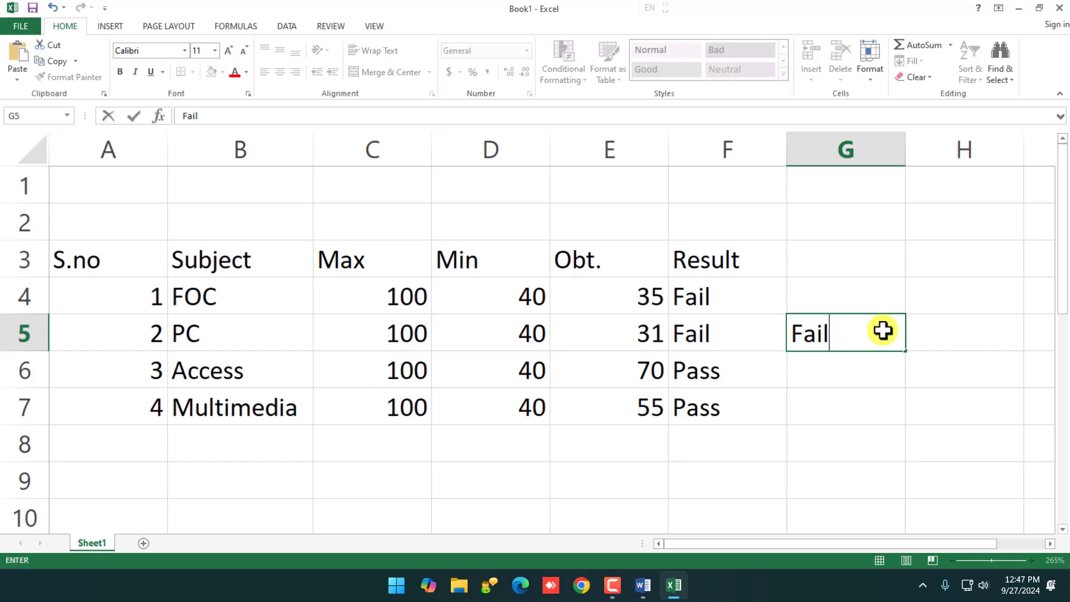
{"action": "key", "text": "Return"}
{"action": "left_click", "coordinate": [882, 331]}
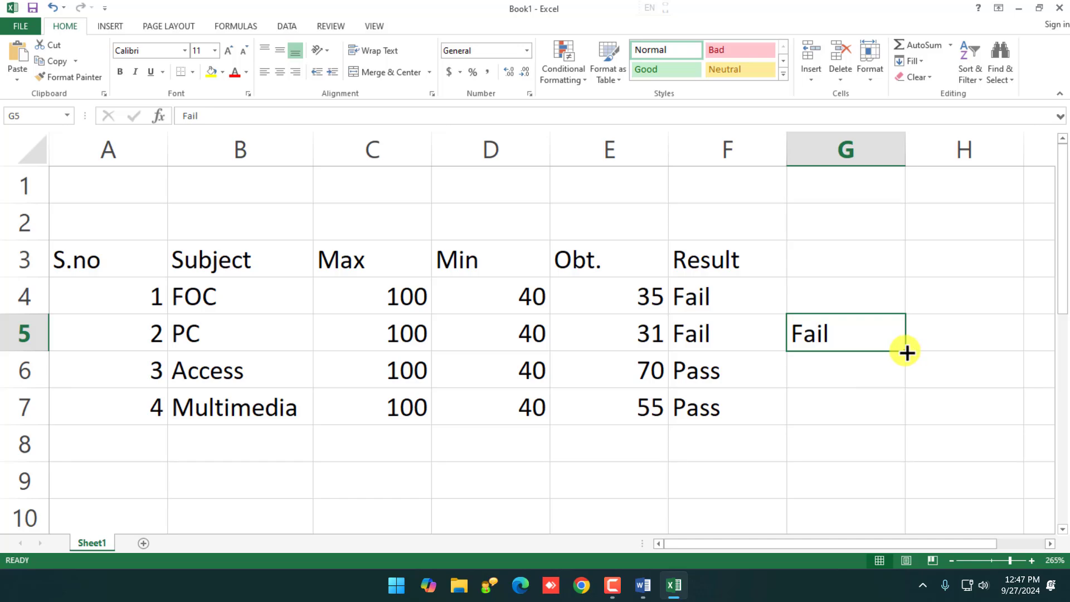
{"action": "left_click_drag", "start_coordinate": [906, 352], "coordinate": [909, 426]}
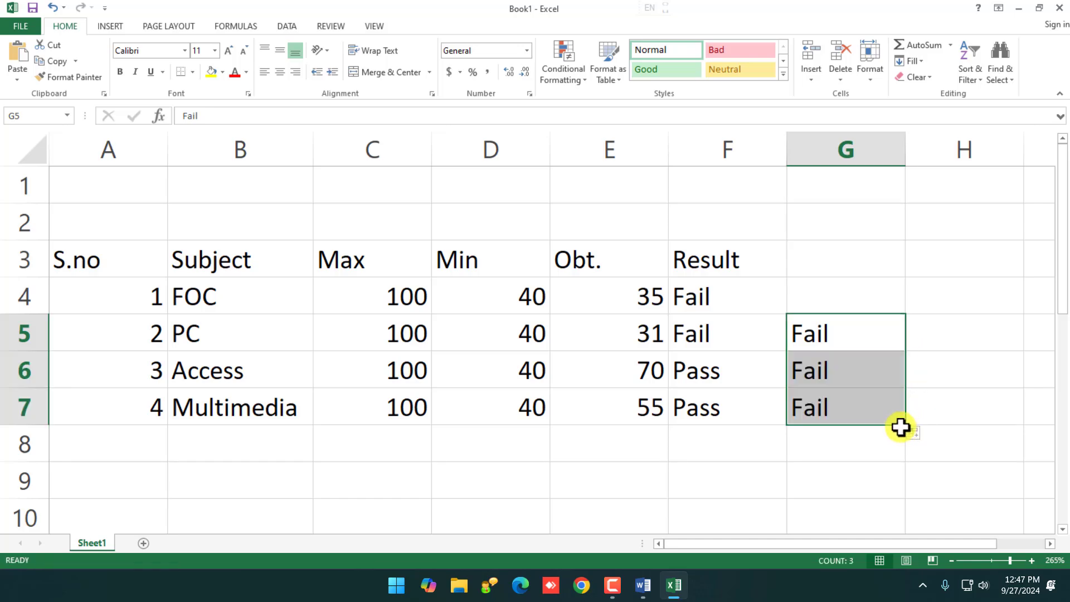
{"action": "left_click_drag", "start_coordinate": [870, 338], "coordinate": [869, 405]}
{"action": "key", "text": "Delete"}
- Examine the IF formula behind the PC result in cell F5, leaving it as it is
{"action": "left_click", "coordinate": [735, 347]}
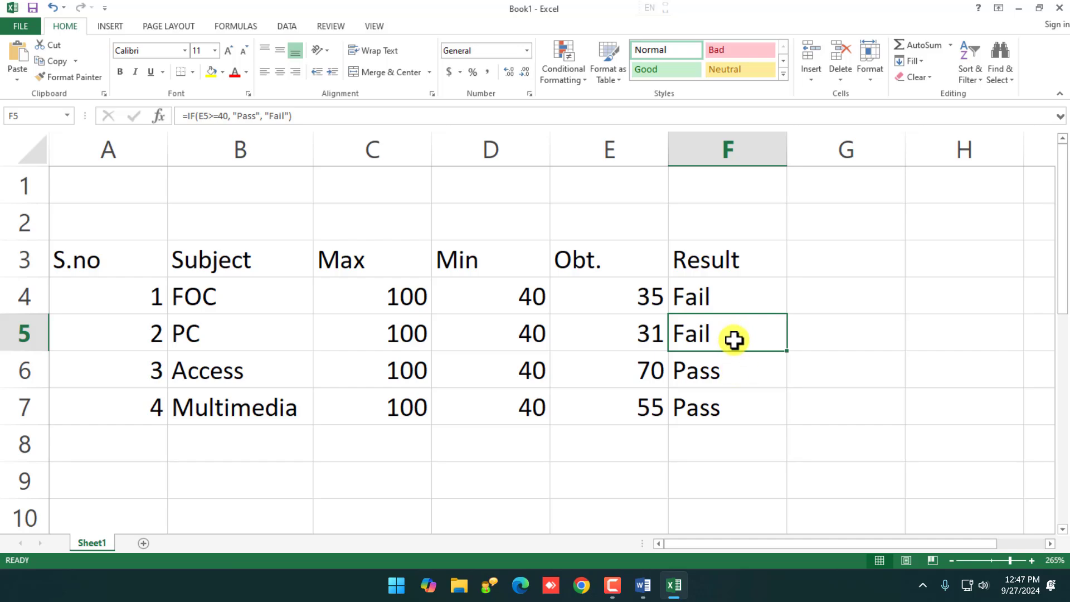
{"action": "left_click", "coordinate": [187, 116]}
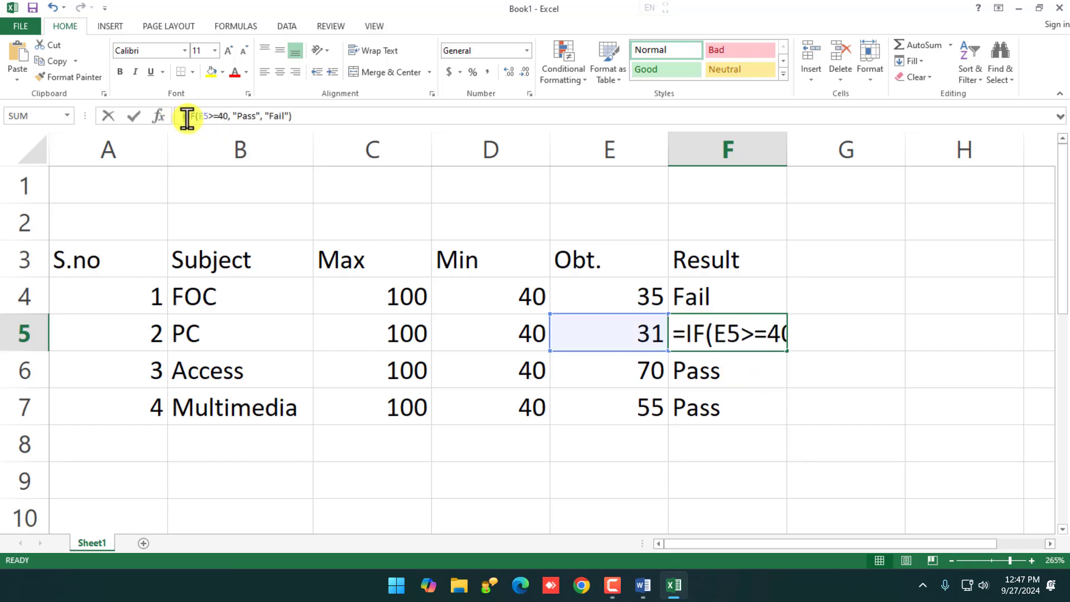
{"action": "left_click_drag", "start_coordinate": [186, 117], "coordinate": [304, 121]}
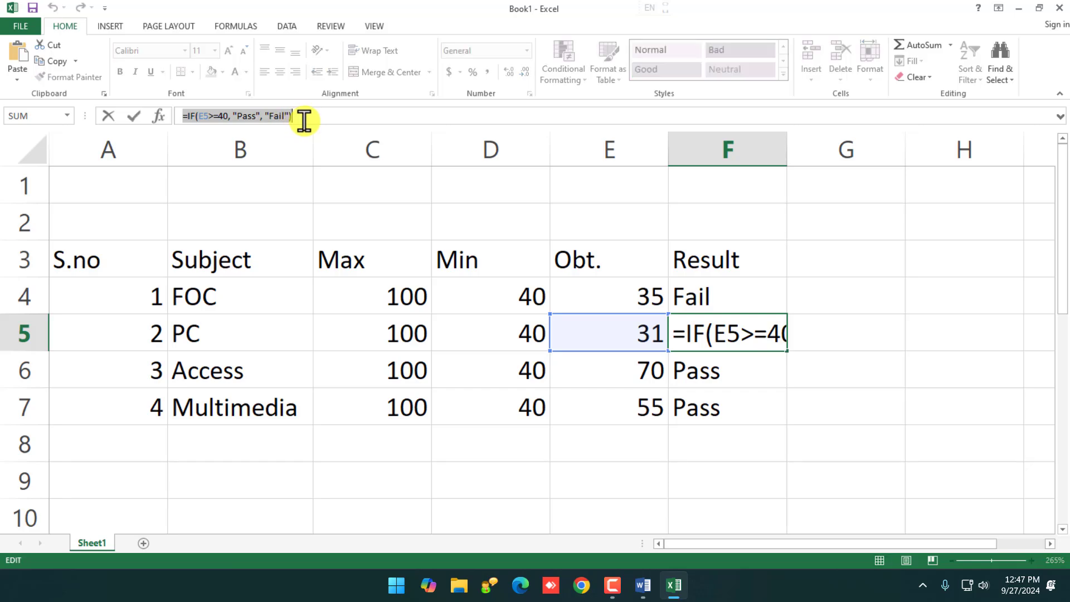
{"action": "left_click", "coordinate": [305, 117]}
{"action": "key", "text": "Return"}
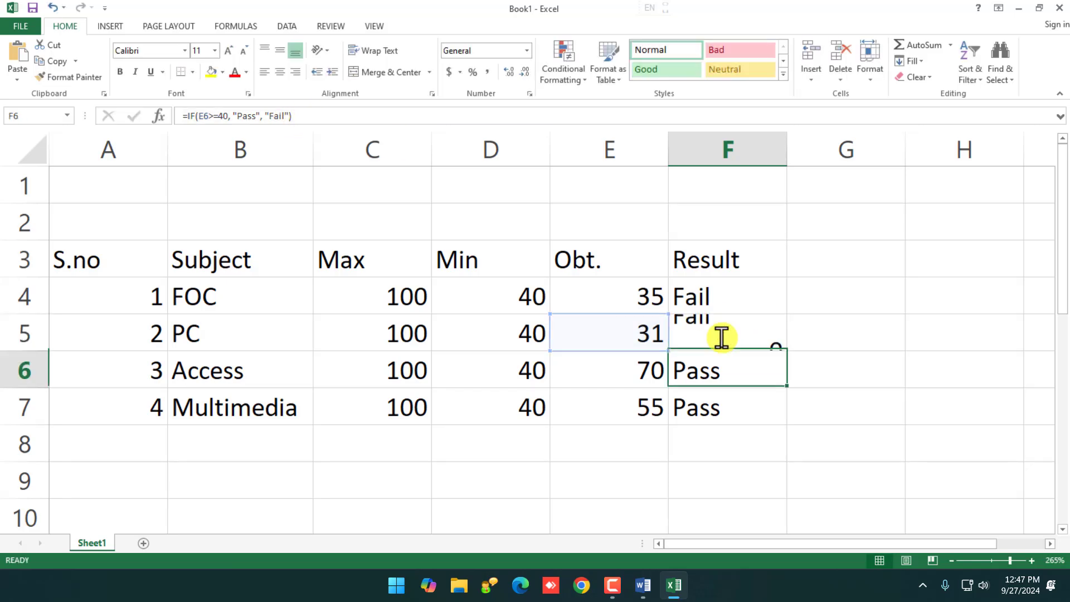
{"action": "left_click", "coordinate": [719, 333]}
{"action": "double_click", "coordinate": [712, 331]}
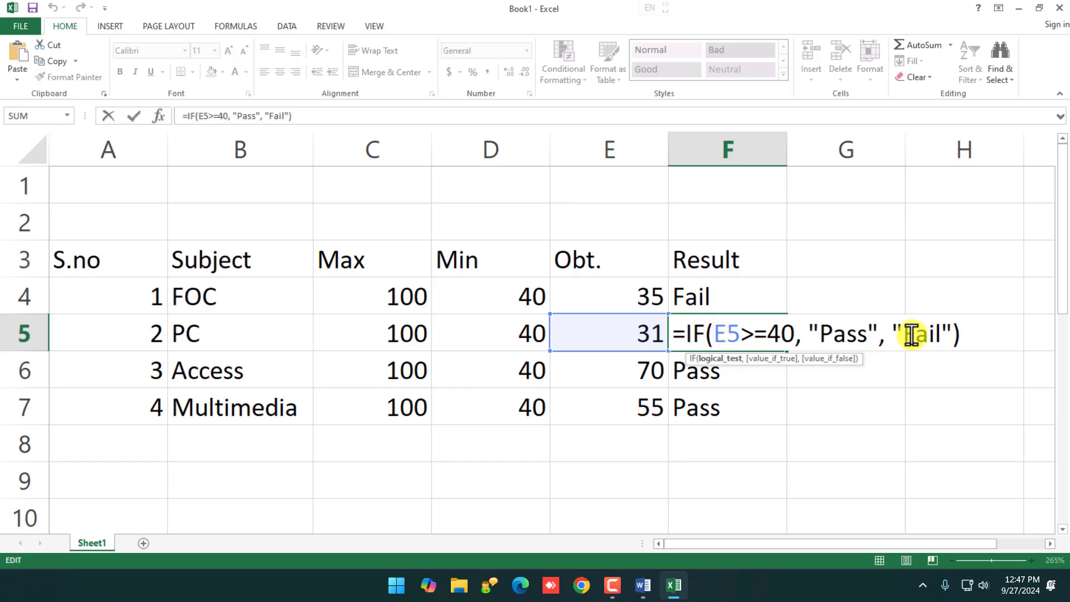
{"action": "key", "text": "Return"}
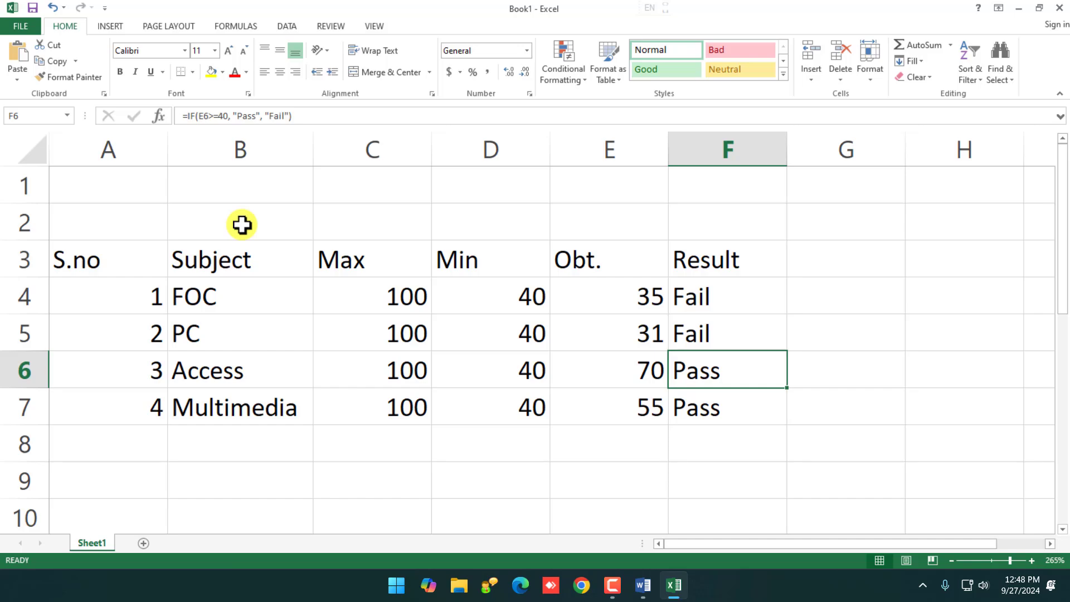
- Examine the result formulas for Multimedia, Access and FOC in cells F7, F6 and F4, leaving them as they are
{"action": "left_click", "coordinate": [705, 405]}
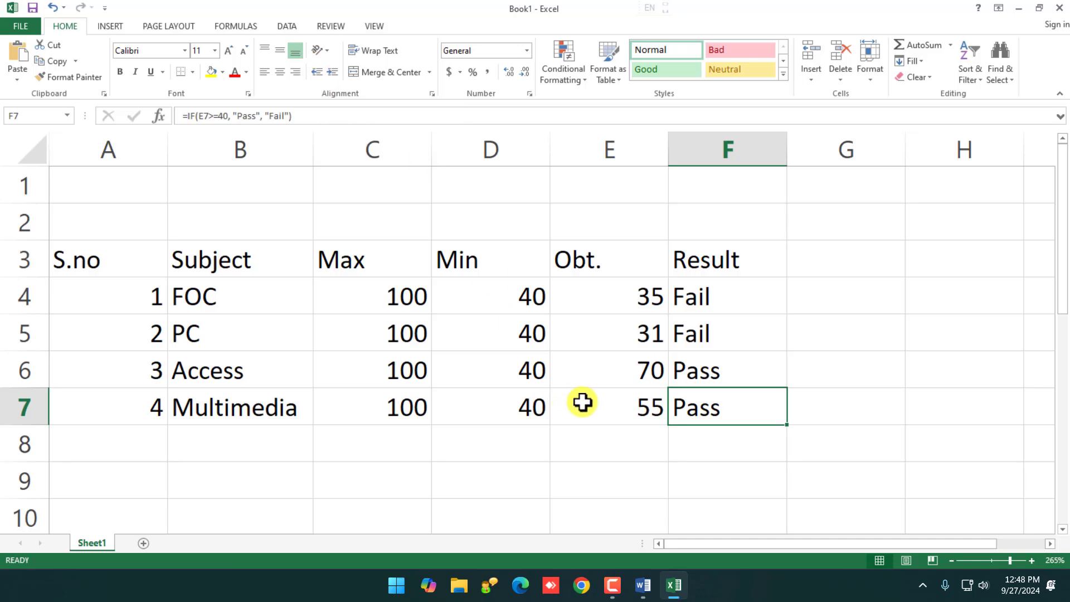
{"action": "left_click", "coordinate": [696, 367]}
{"action": "double_click", "coordinate": [697, 300]}
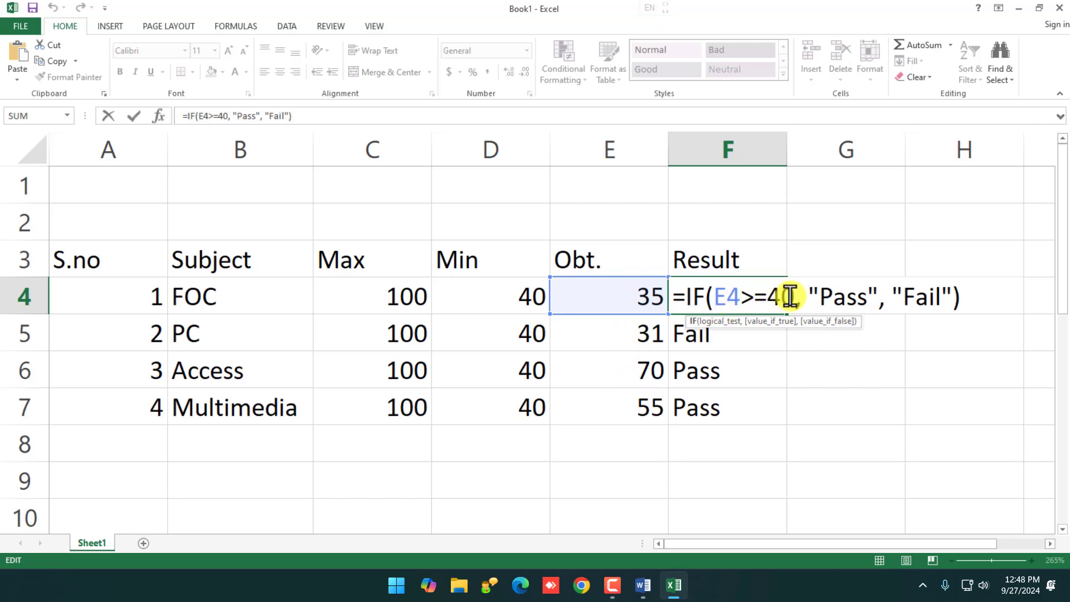
{"action": "key", "text": "Return"}
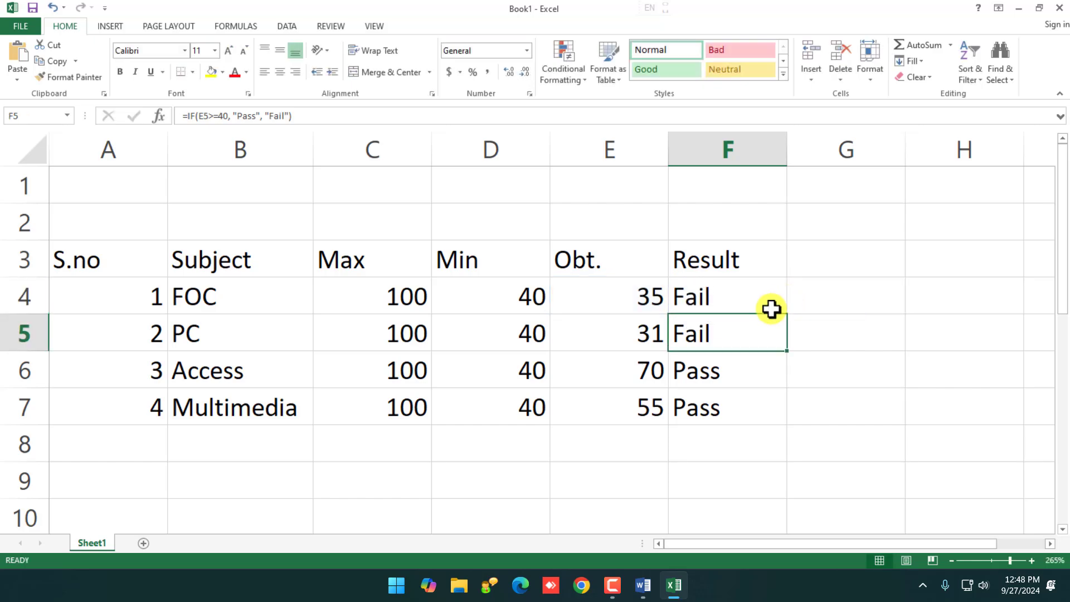
{"action": "left_click", "coordinate": [437, 370]}
{"action": "scroll", "coordinate": [257, 381], "scroll_direction": "down", "scroll_amount": 1}
{"action": "left_click", "coordinate": [257, 380]}
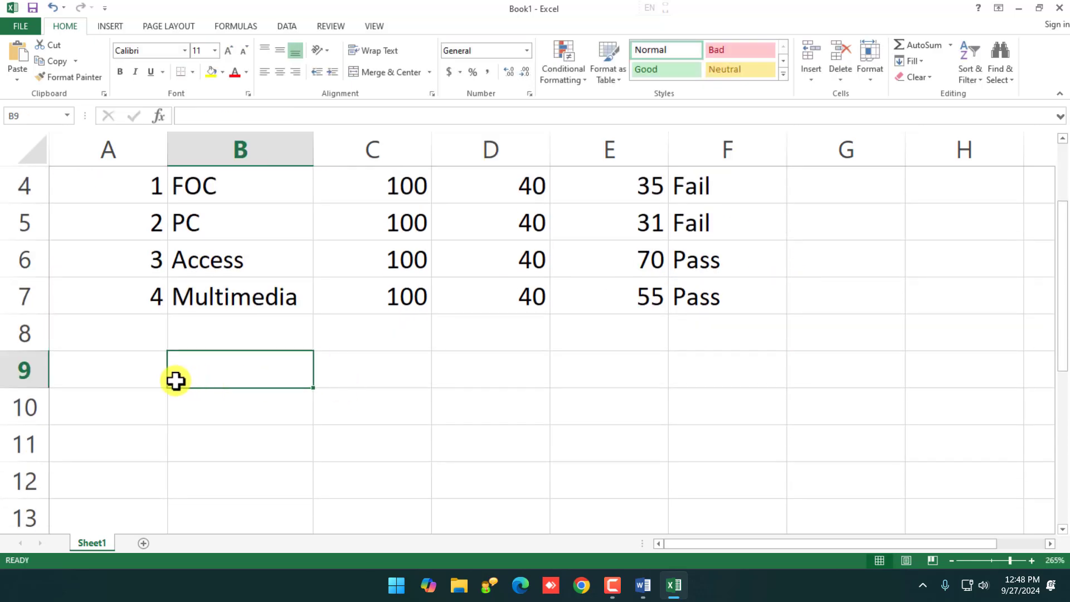
{"action": "key", "text": "Left"}
{"action": "scroll", "coordinate": [604, 424], "scroll_direction": "up", "scroll_amount": 1}
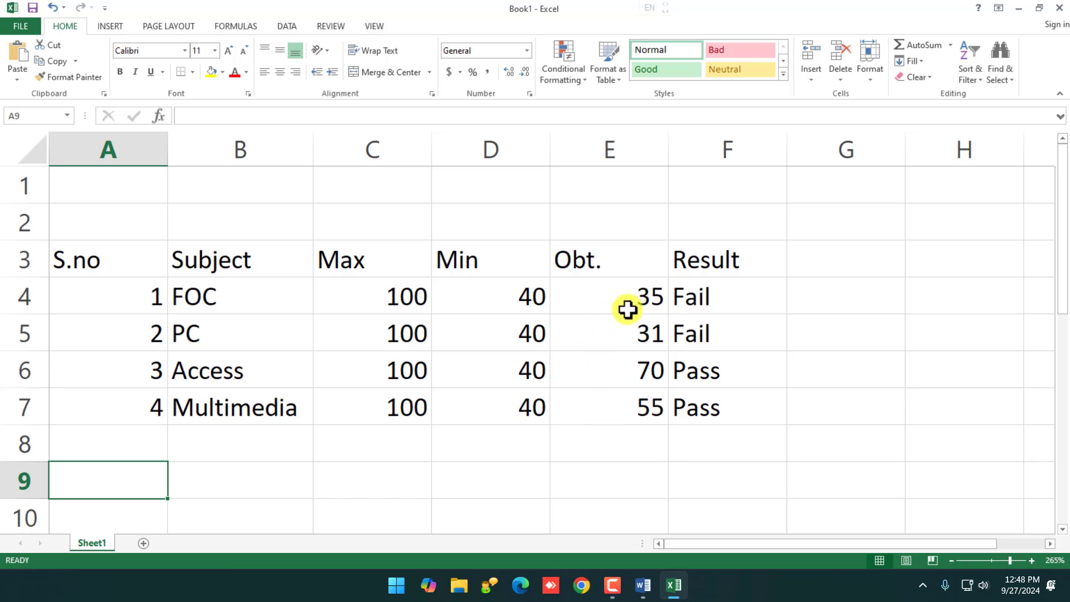
- Examine the obtained marks of all four subjects in cells E4 to E7, together and one by one
{"action": "left_click_drag", "start_coordinate": [644, 298], "coordinate": [650, 412]}
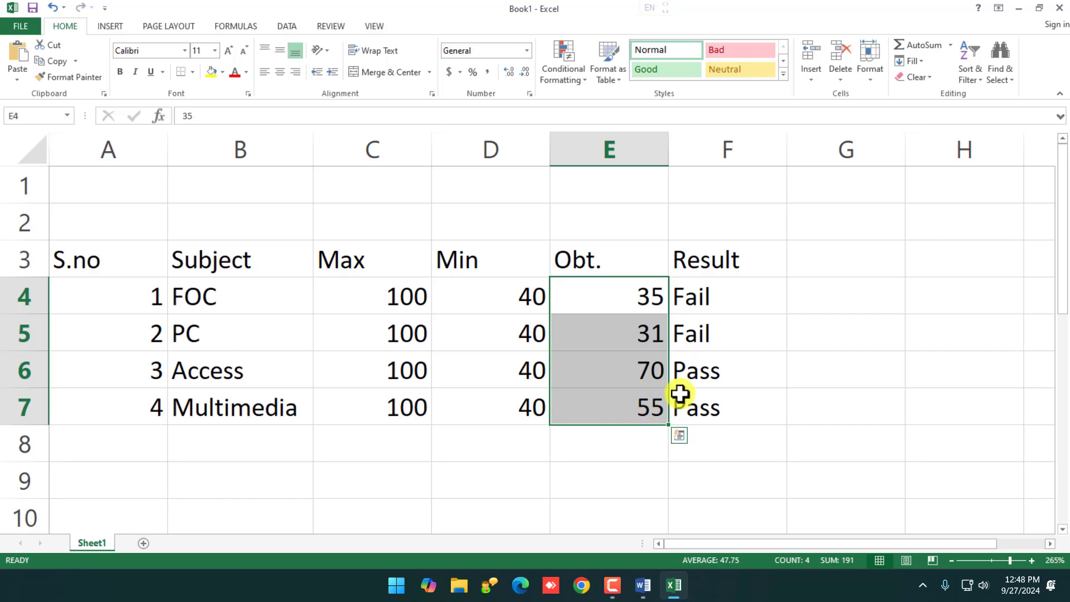
{"action": "left_click", "coordinate": [638, 298]}
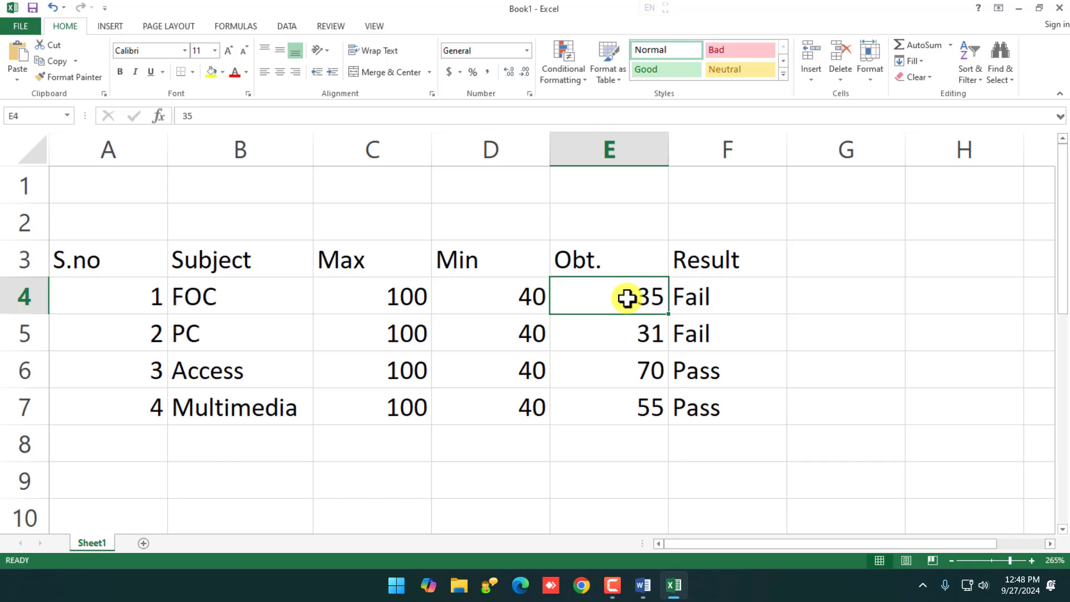
{"action": "left_click", "coordinate": [640, 328]}
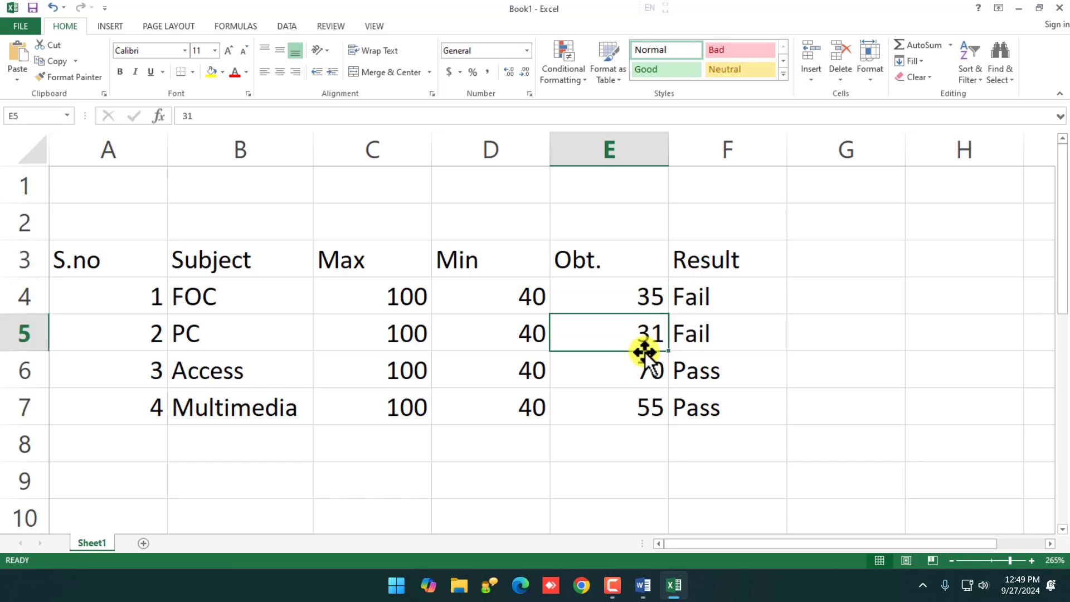
{"action": "left_click_drag", "start_coordinate": [642, 303], "coordinate": [632, 408]}
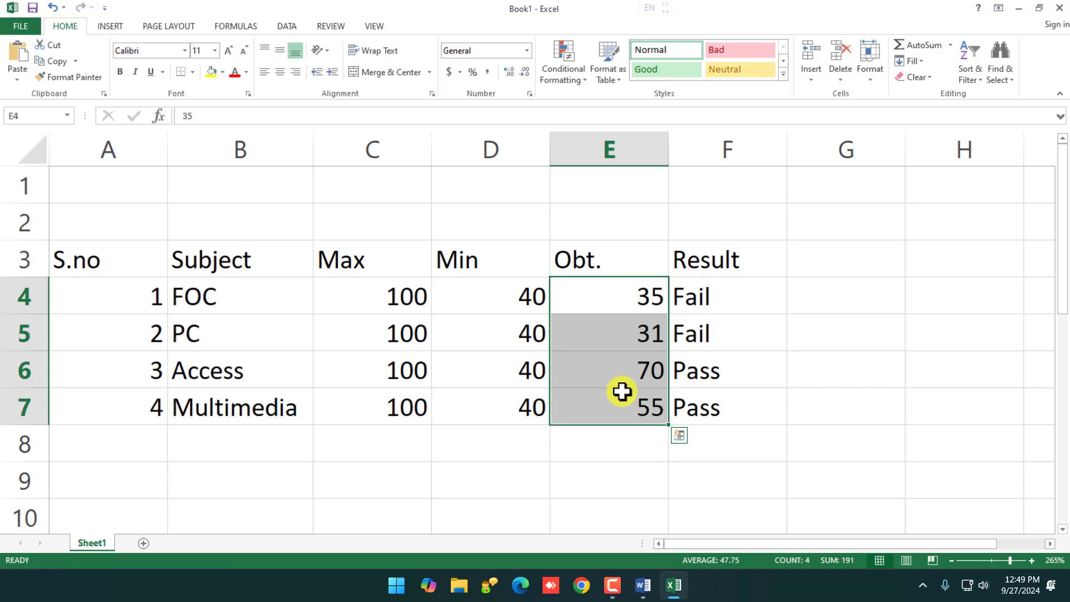
{"action": "scroll", "coordinate": [635, 435], "scroll_direction": "down", "scroll_amount": 2}
{"action": "scroll", "coordinate": [575, 452], "scroll_direction": "up", "scroll_amount": 2}
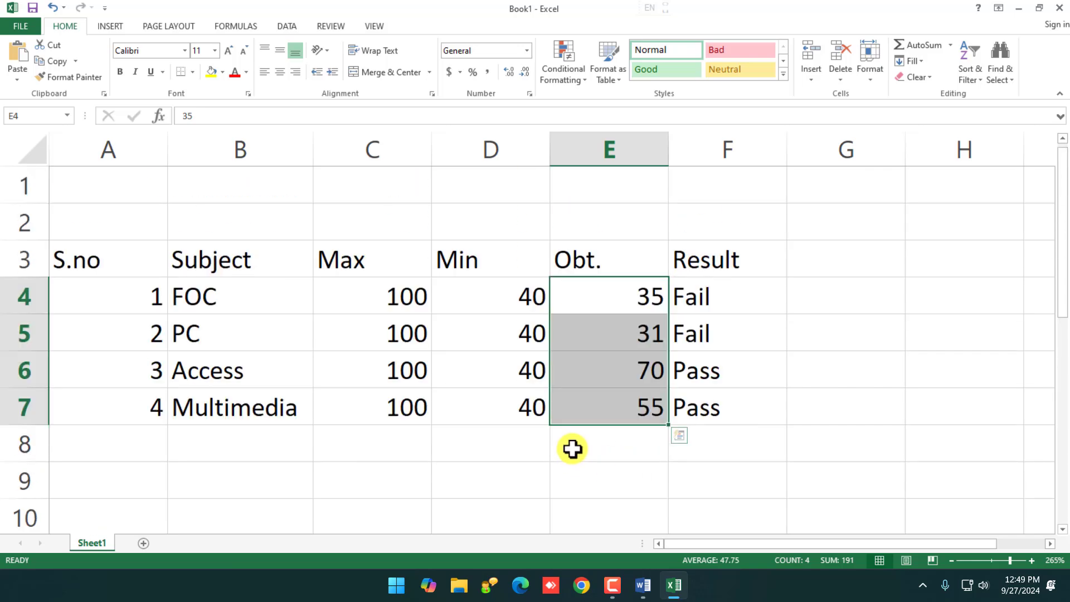
{"action": "left_click", "coordinate": [590, 490]}
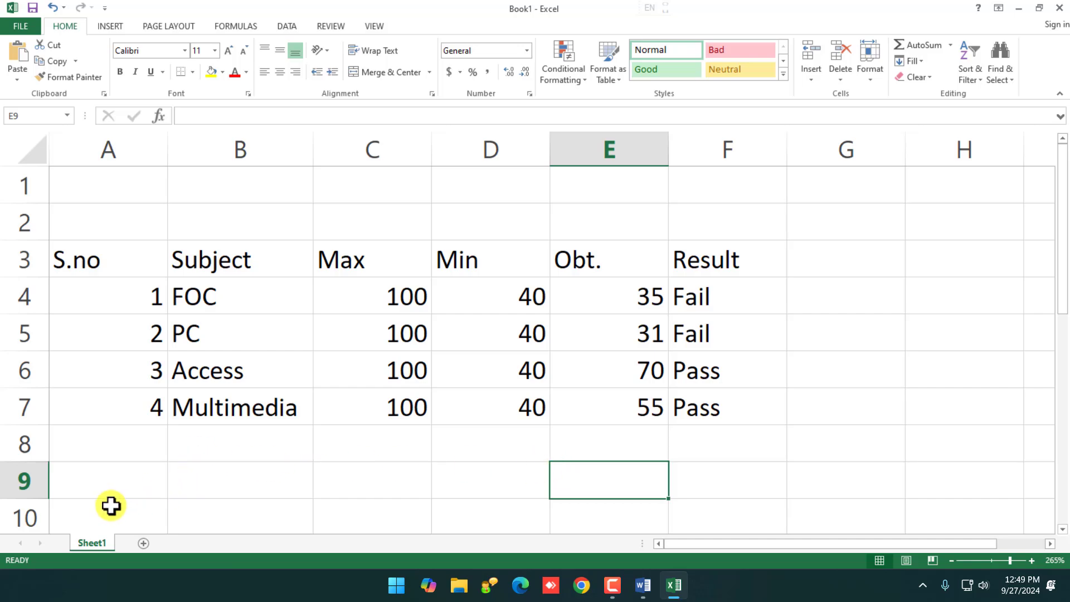
{"action": "left_click", "coordinate": [126, 490]}
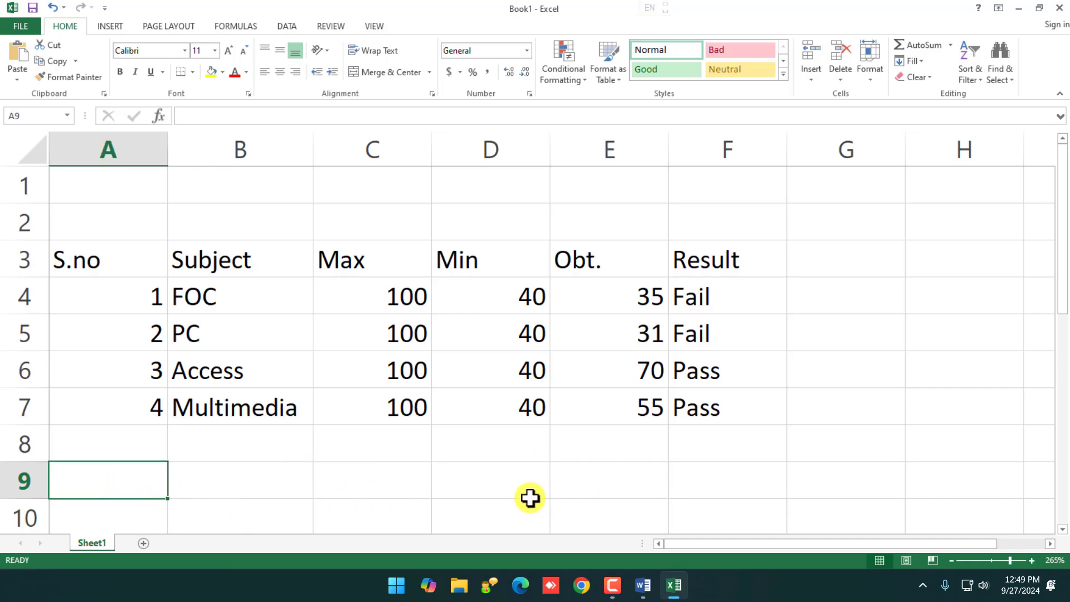
{"action": "left_click", "coordinate": [646, 477]}
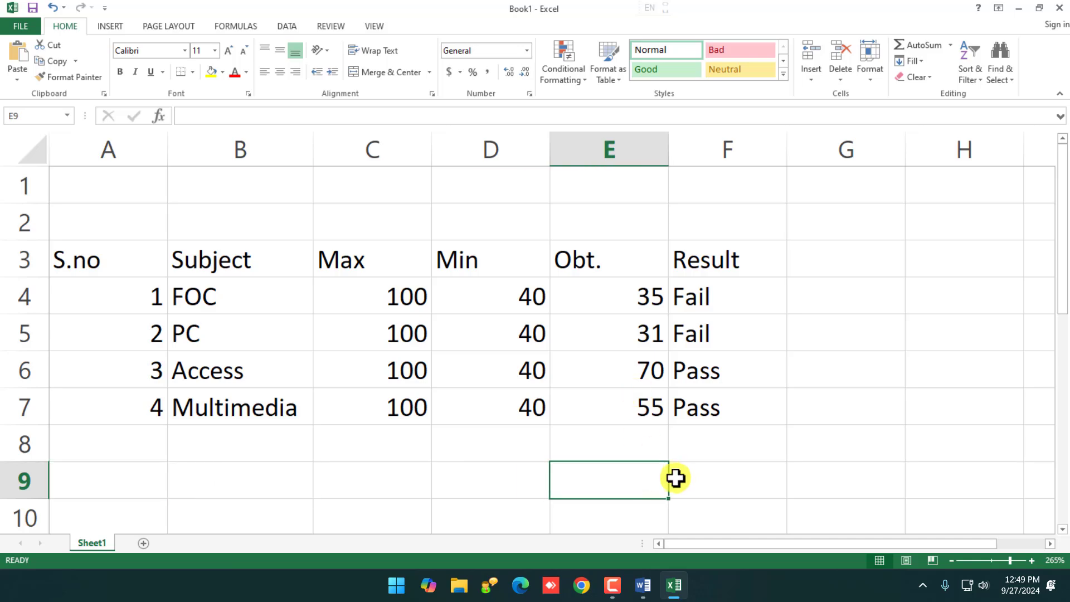
{"action": "left_click", "coordinate": [638, 296]}
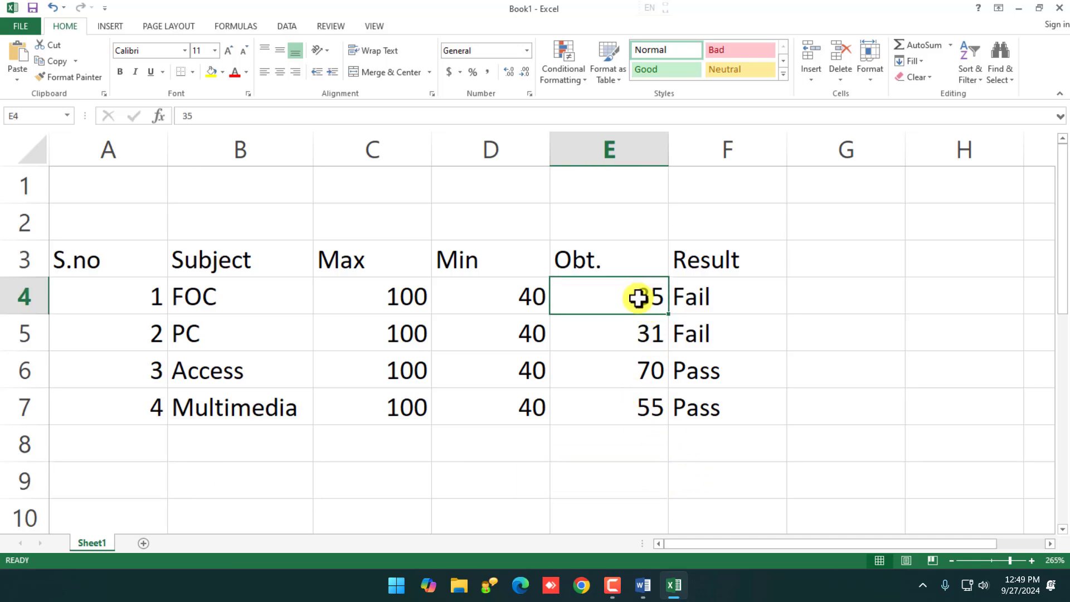
{"action": "left_click", "coordinate": [640, 335]}
{"action": "left_click", "coordinate": [641, 372]}
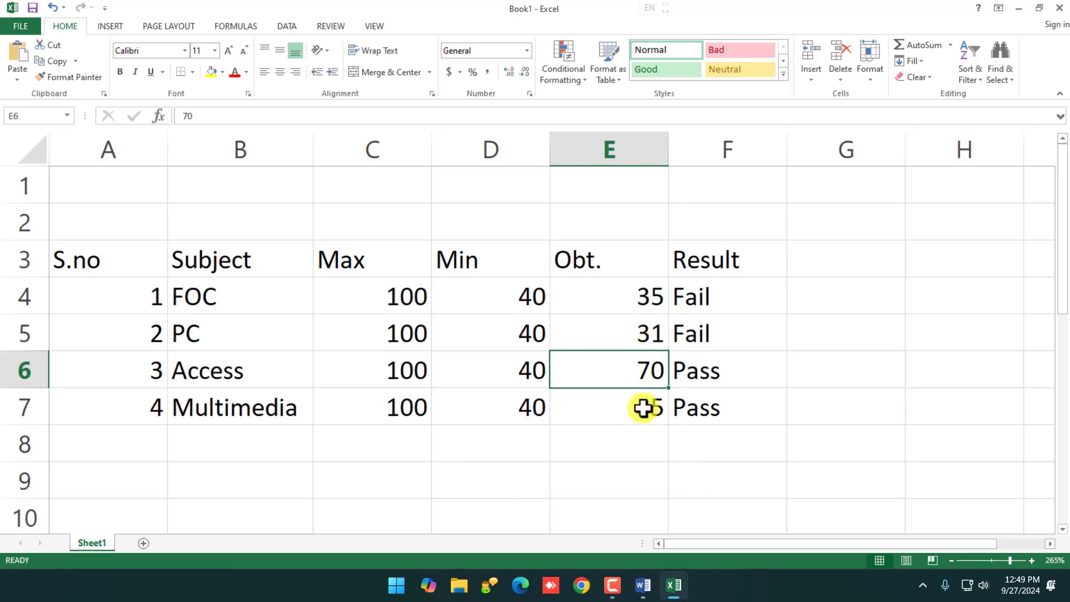
{"action": "left_click", "coordinate": [643, 408]}
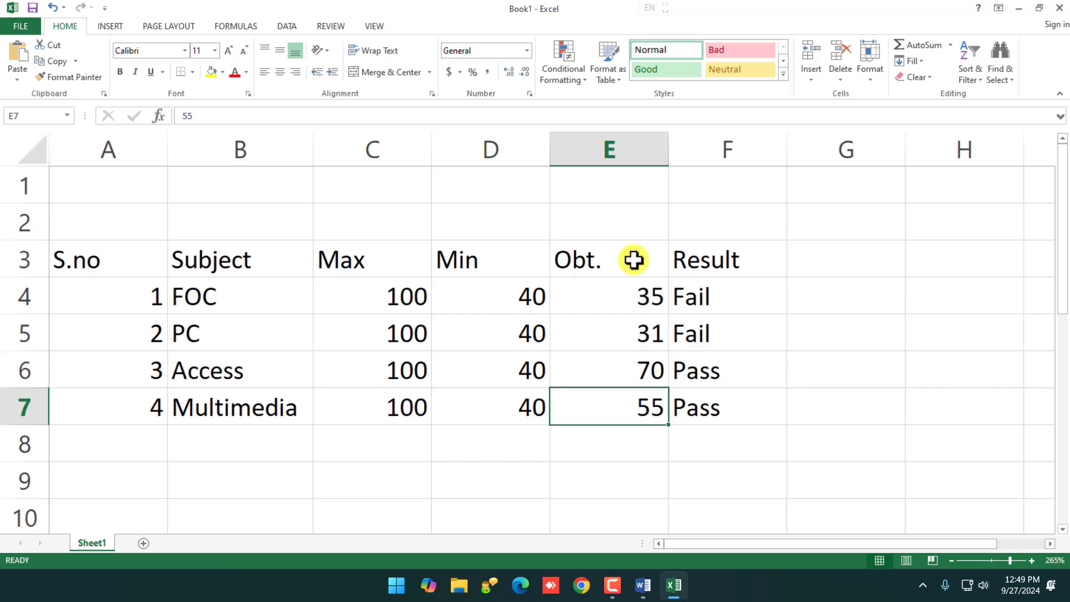
{"action": "left_click", "coordinate": [632, 301]}
{"action": "left_click", "coordinate": [633, 333]}
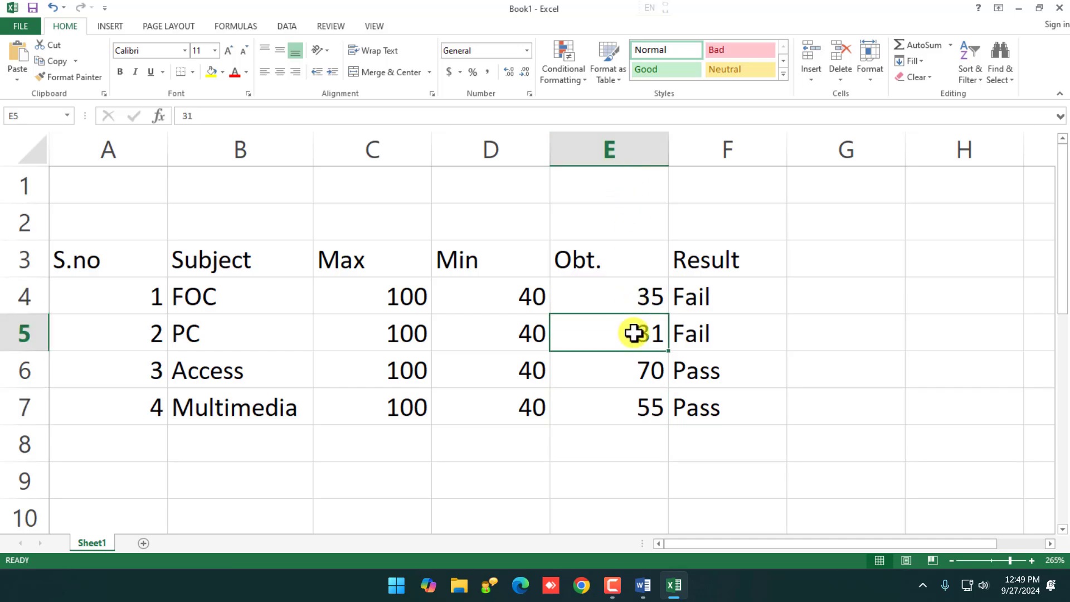
{"action": "left_click", "coordinate": [636, 369]}
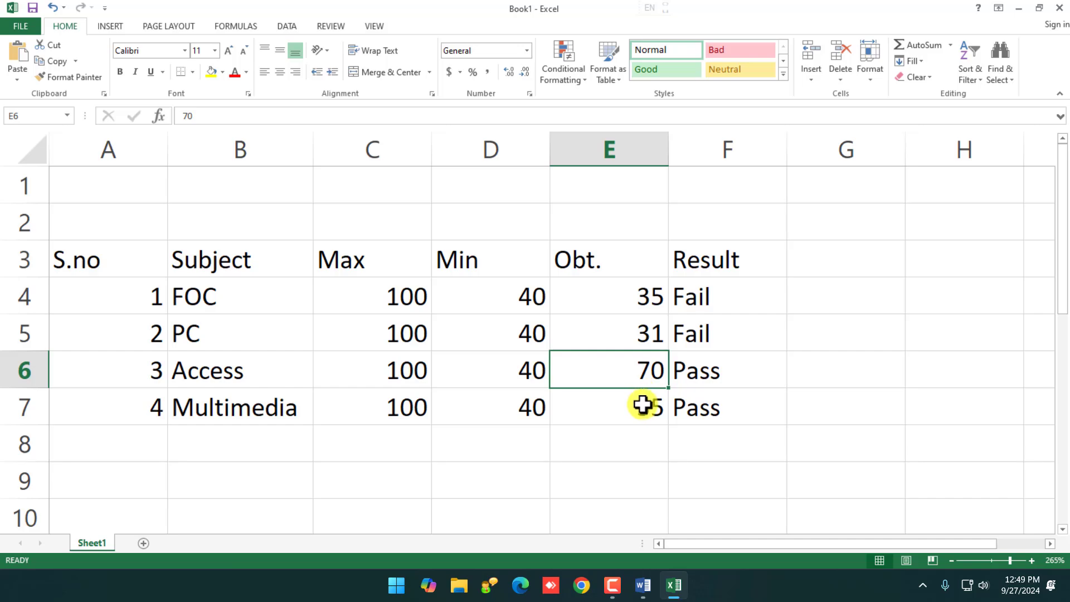
{"action": "left_click", "coordinate": [642, 407]}
- Start an AND formula in cell E9 with E4>=40 as its first condition
{"action": "left_click", "coordinate": [633, 481]}
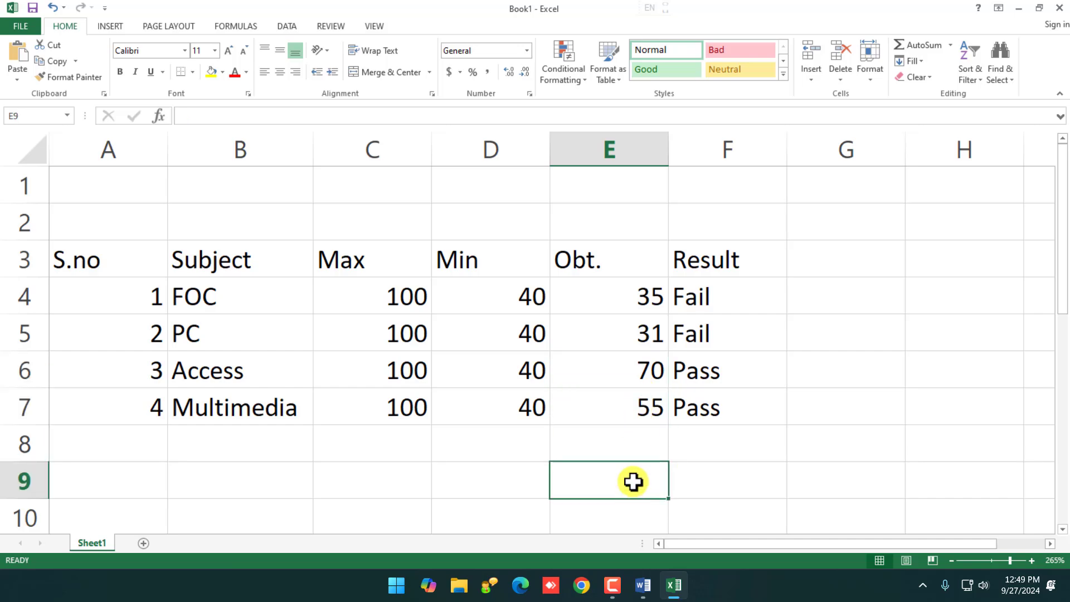
{"action": "type", "text": "=and"}
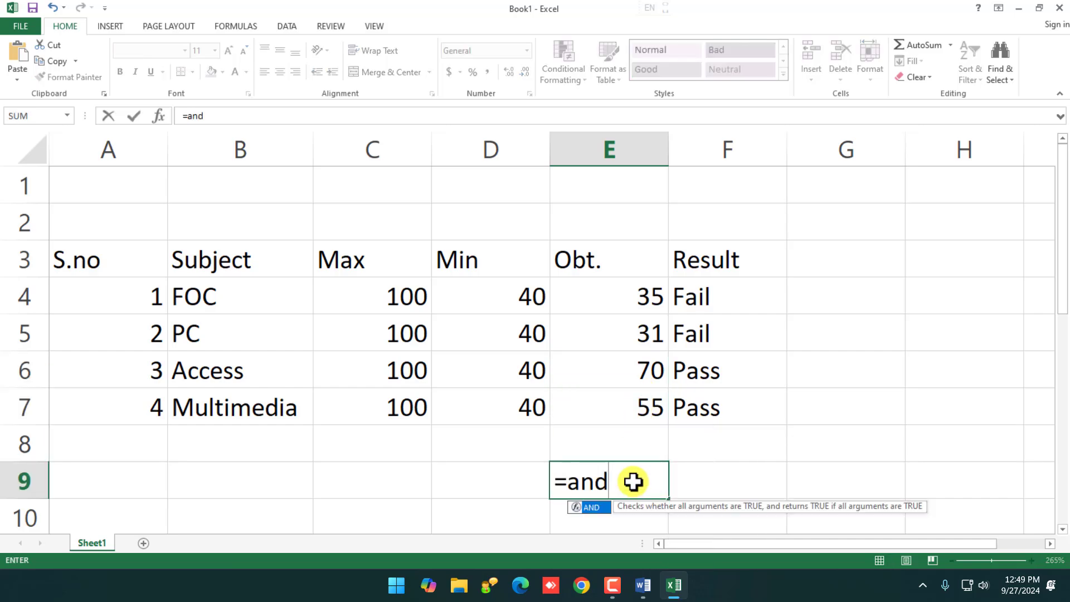
{"action": "type", "text": "("}
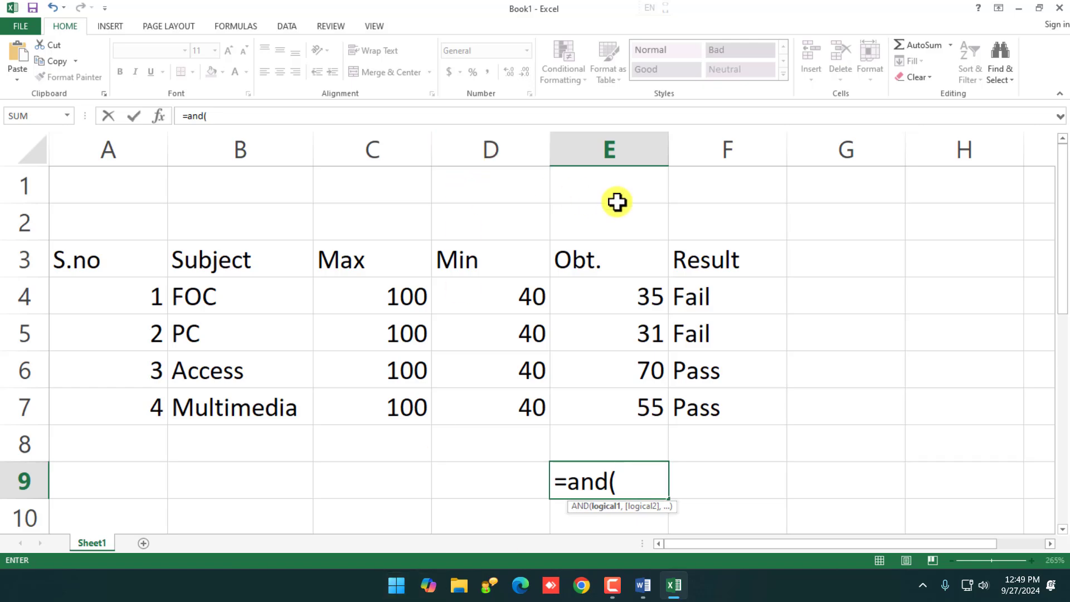
{"action": "type", "text": "e"}
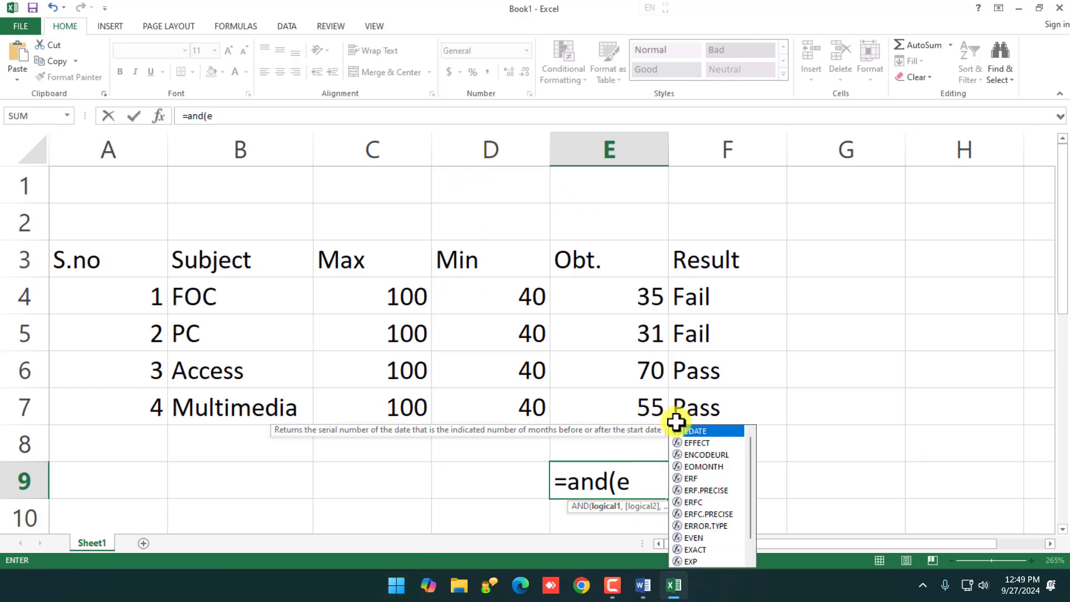
{"action": "type", "text": ">"}
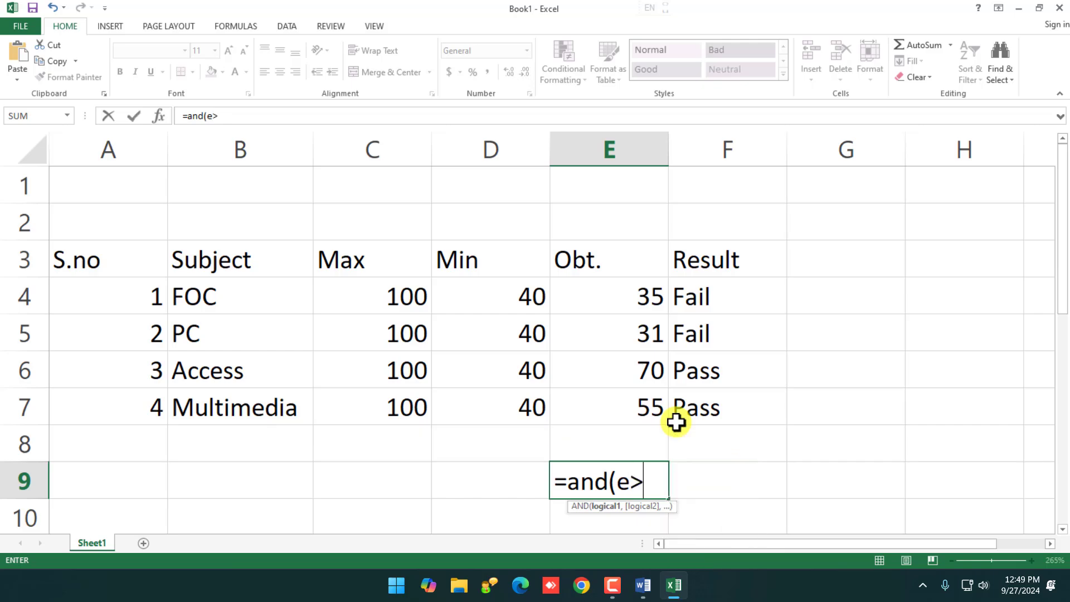
{"action": "type", "text": "=40"}
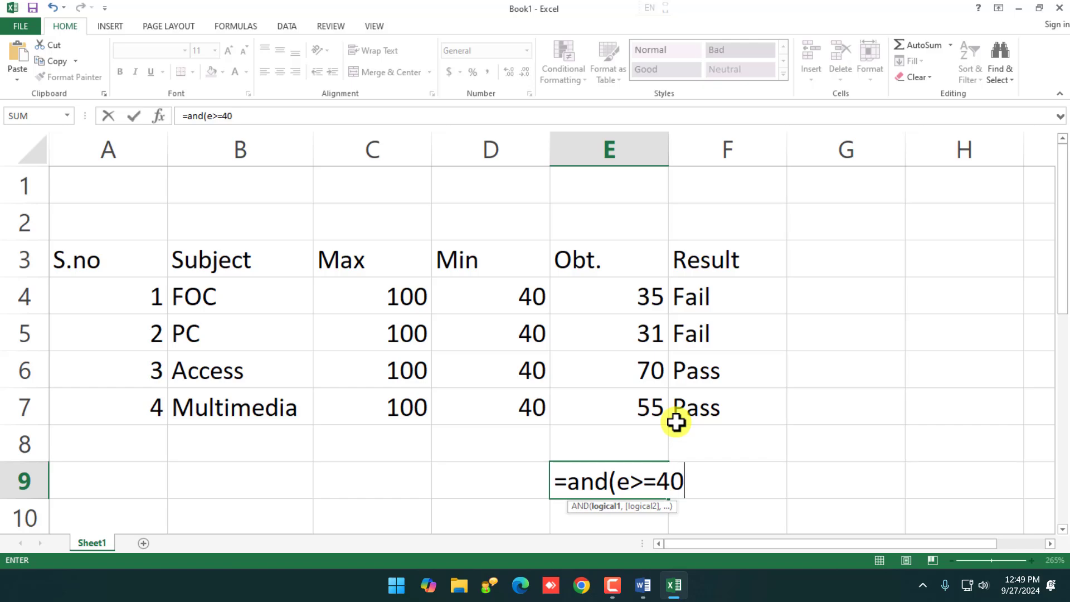
{"action": "type", "text": ","}
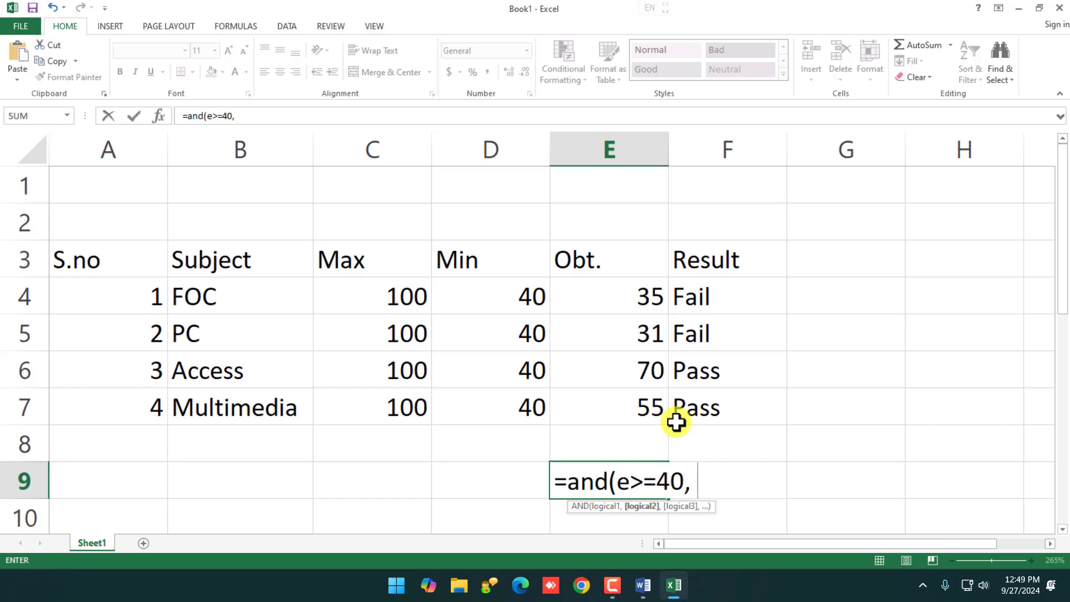
{"action": "key", "text": "BackSpace"}
{"action": "key", "text": "BackSpace"}
{"action": "key", "text": "BackSpace"}
{"action": "key", "text": "BackSpace"}
{"action": "key", "text": "BackSpace"}
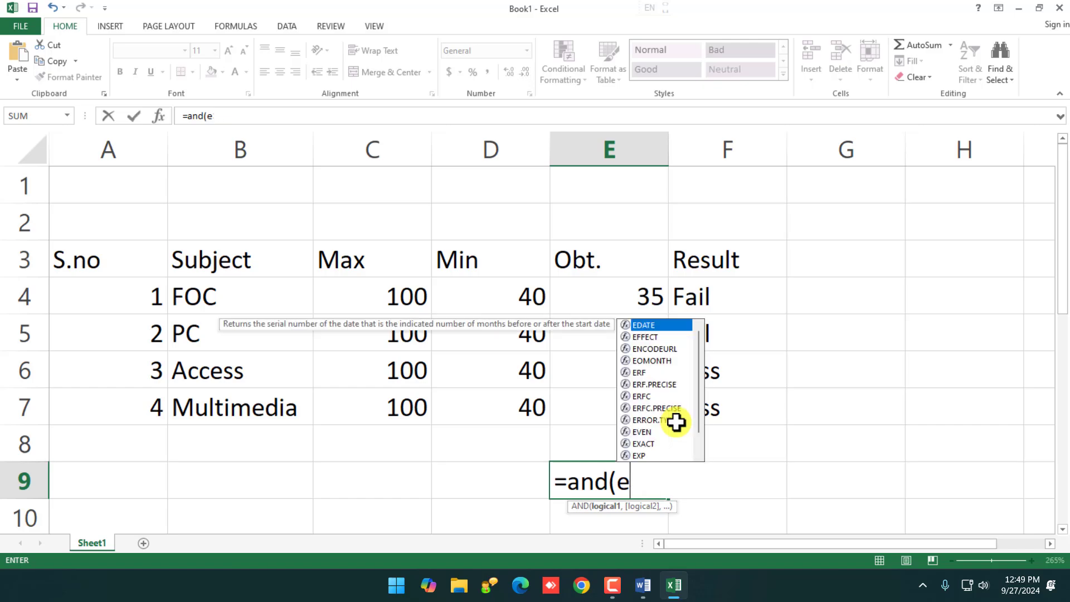
{"action": "type", "text": "4>="}
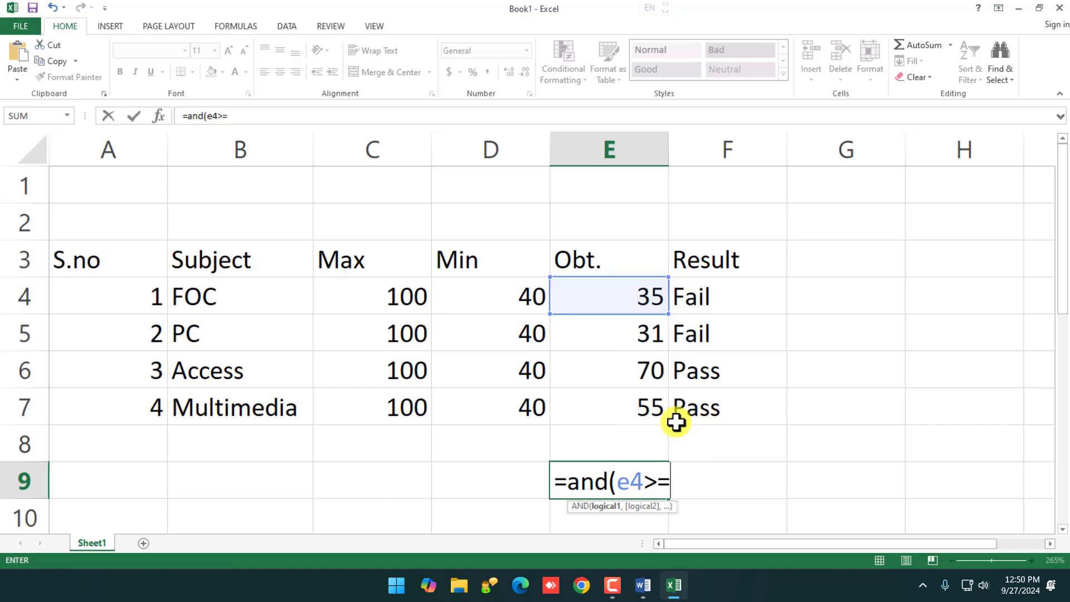
{"action": "type", "text": "40"}
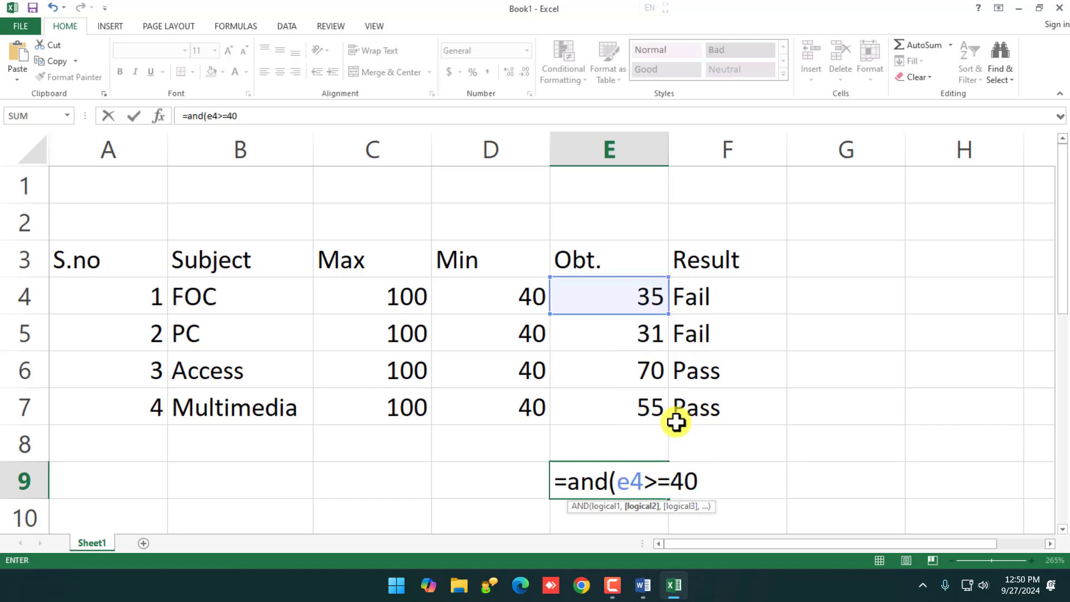
- Complete the AND formula in E9 with the conditions E5>=40, E6>=40 and E7>=40, and enter it
{"action": "type", "text": ", e5"}
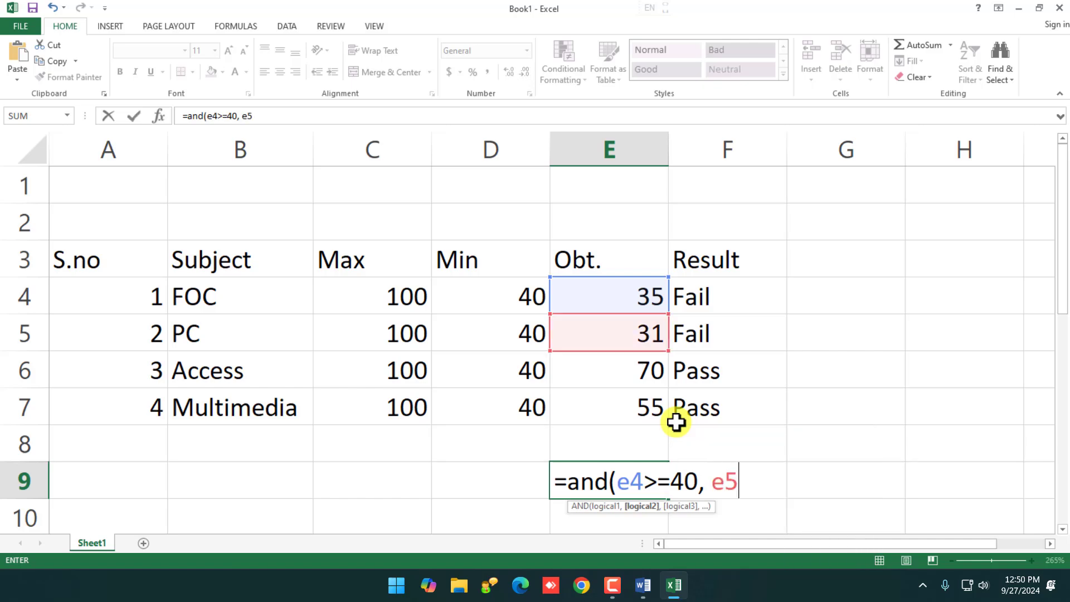
{"action": "type", "text": ">=40"}
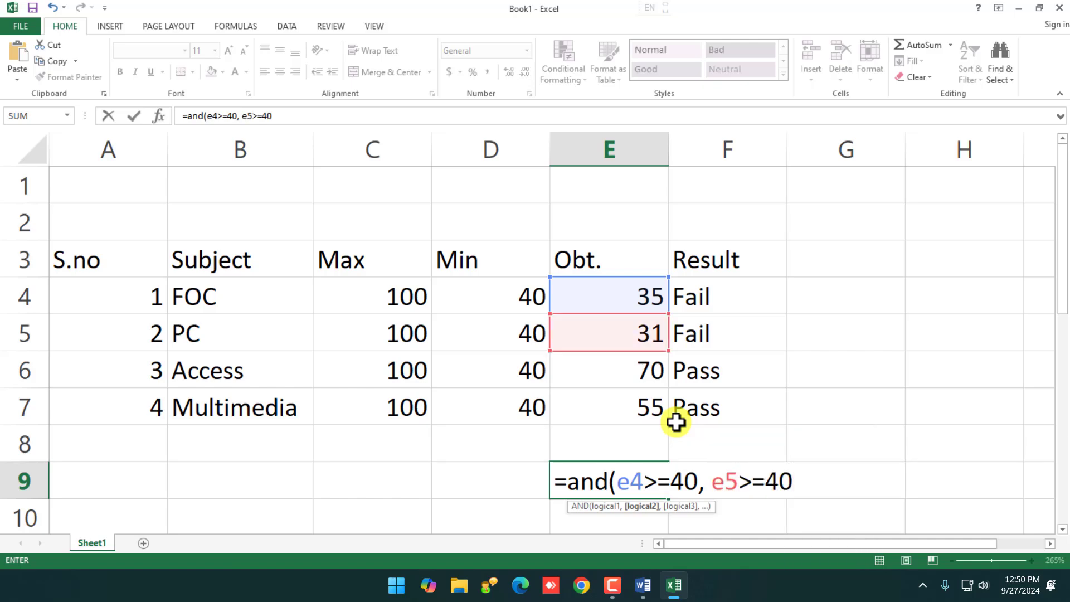
{"action": "type", "text": ","}
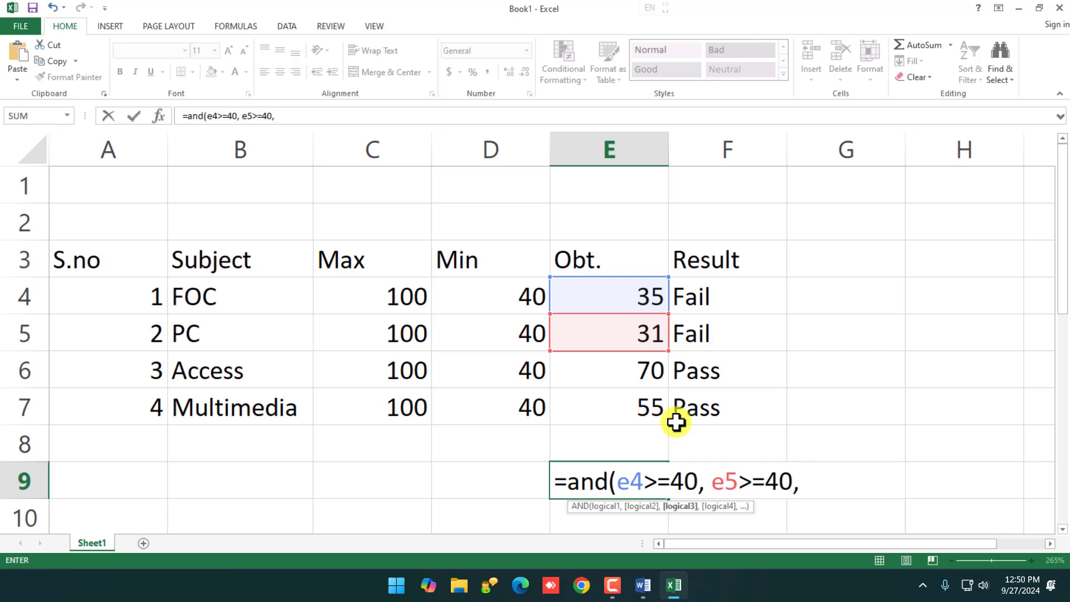
{"action": "type", "text": "e6>="}
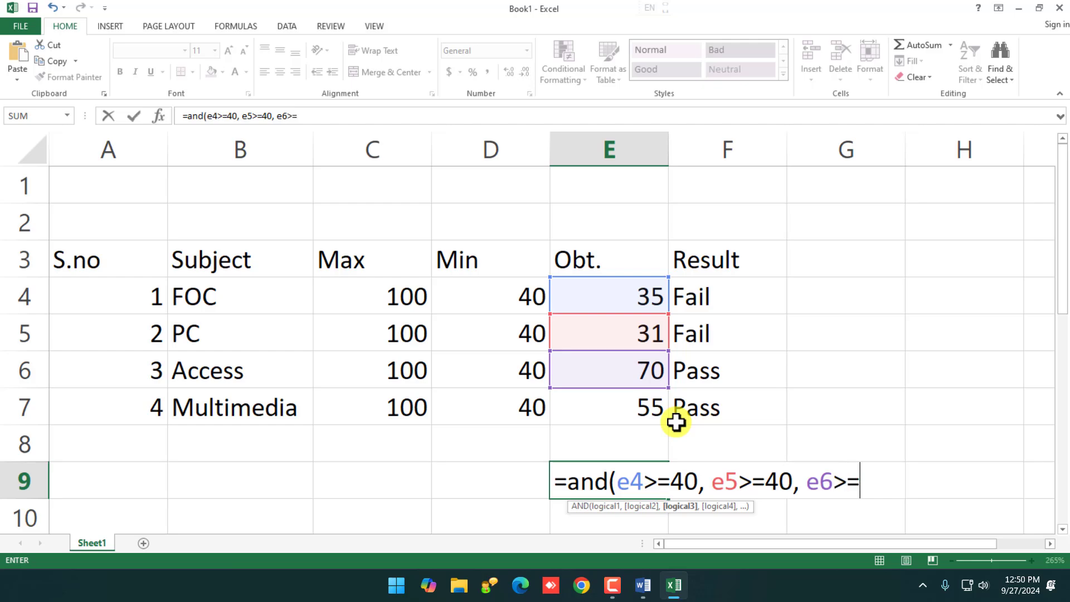
{"action": "type", "text": "40, e7>="}
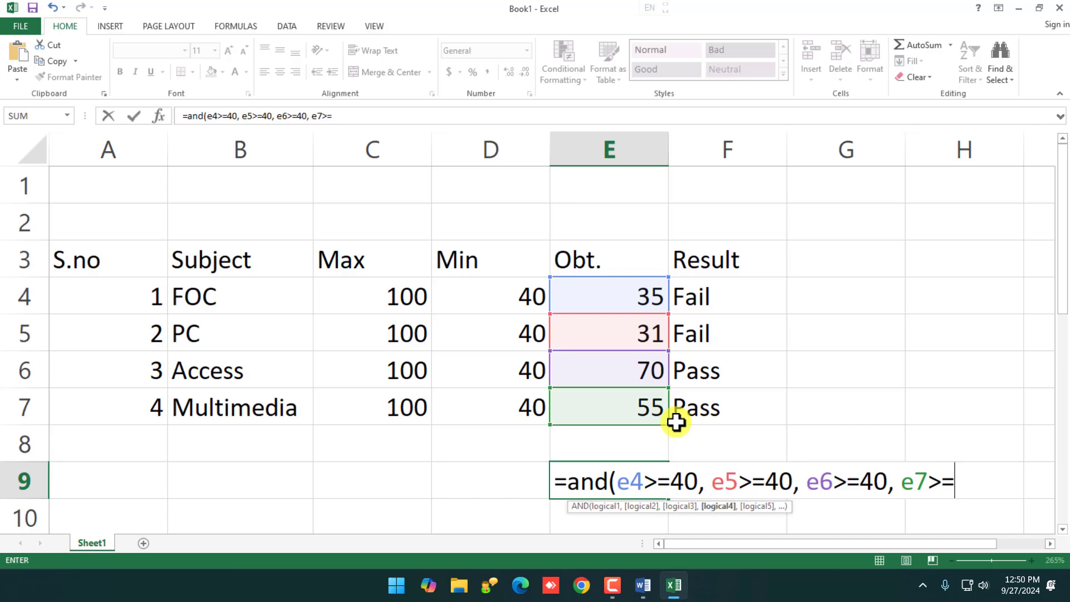
{"action": "type", "text": "40)"}
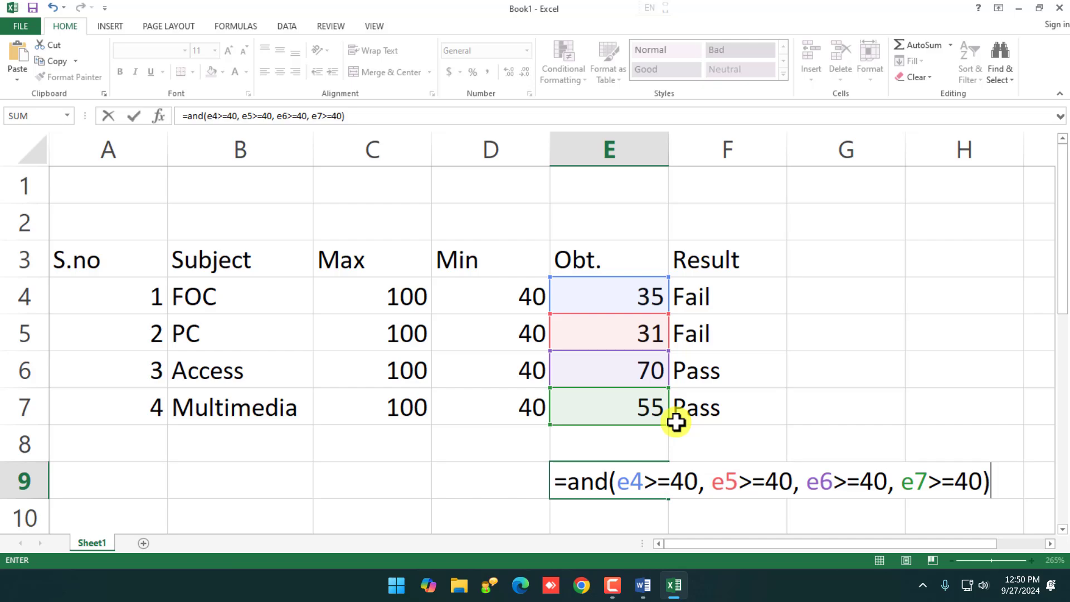
{"action": "key", "text": "Return"}
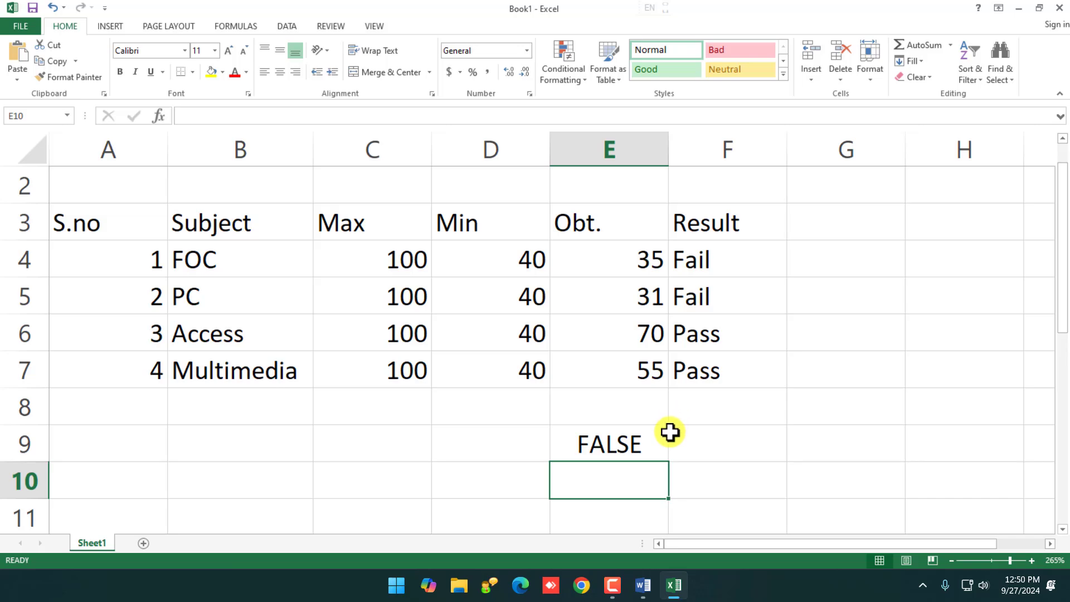
- Examine the AND formula in cell E9 and its conditions on the obtained marks, leaving it as it is
{"action": "left_click", "coordinate": [671, 435]}
{"action": "left_click", "coordinate": [648, 439]}
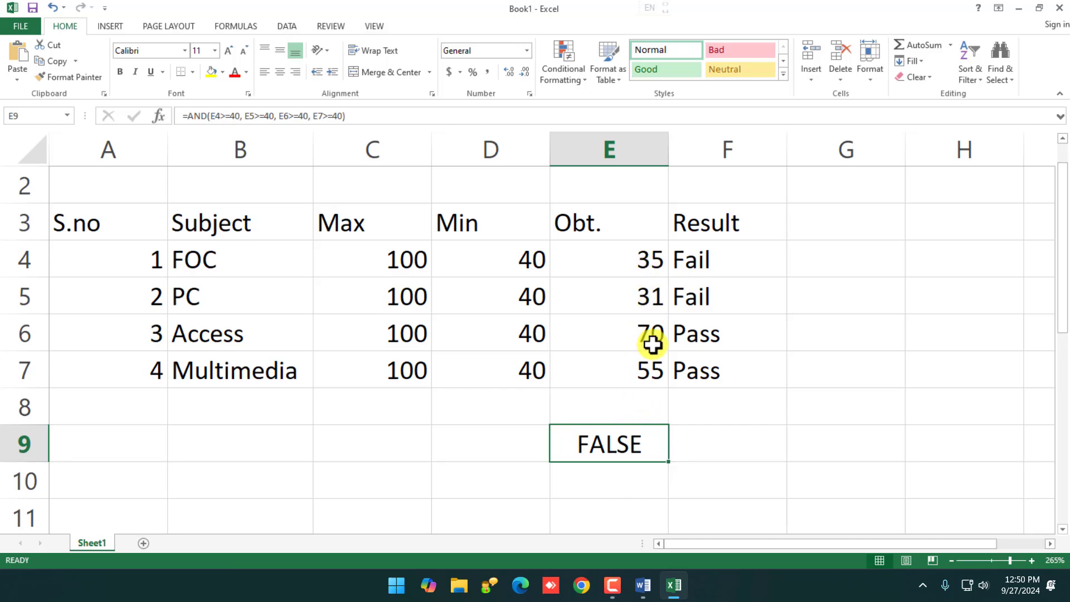
{"action": "double_click", "coordinate": [637, 444]}
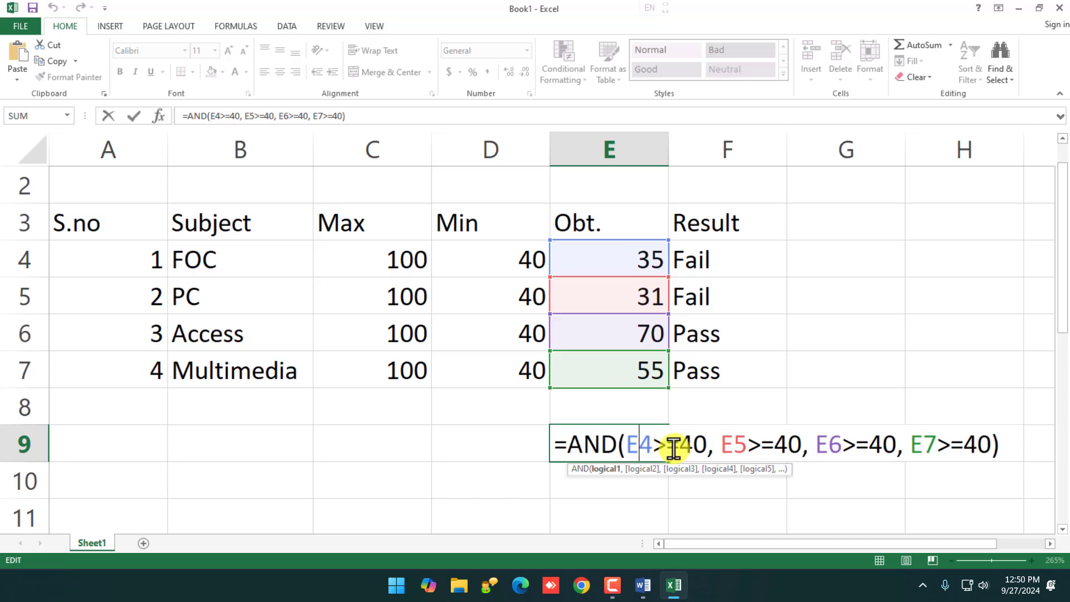
{"action": "left_click_drag", "start_coordinate": [673, 448], "coordinate": [792, 444]}
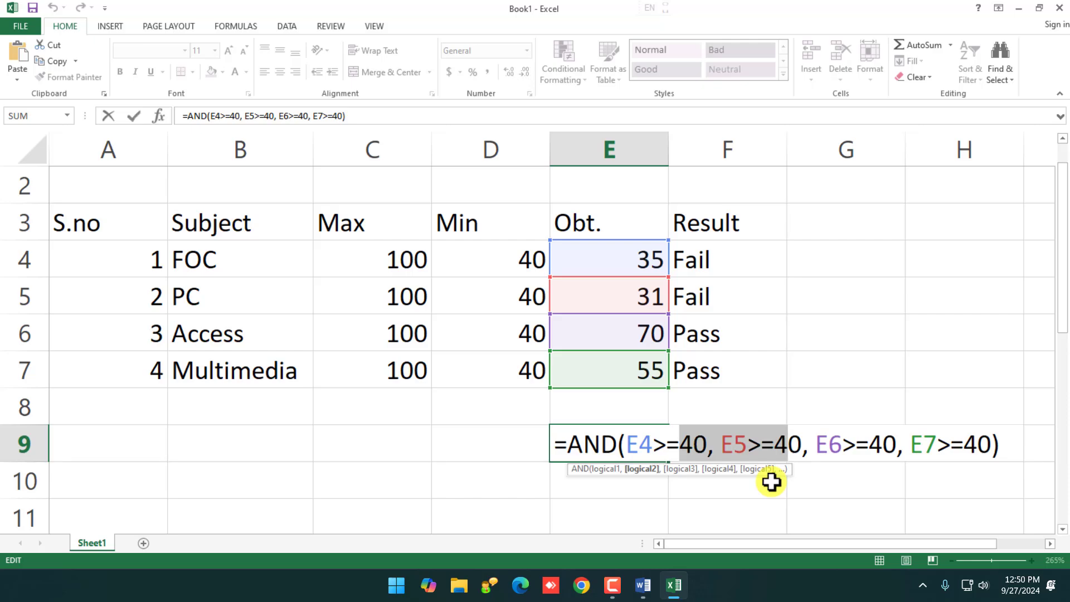
{"action": "key", "text": "Return"}
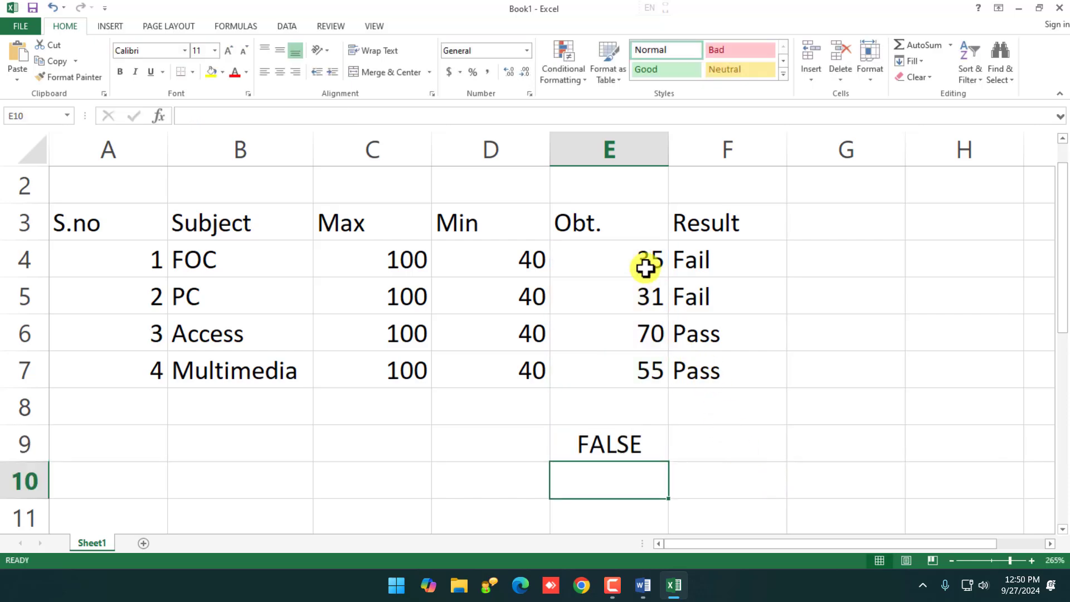
- Set the obtained marks to 55 for FOC in E4 and 69 for PC in E5
{"action": "left_click", "coordinate": [645, 268]}
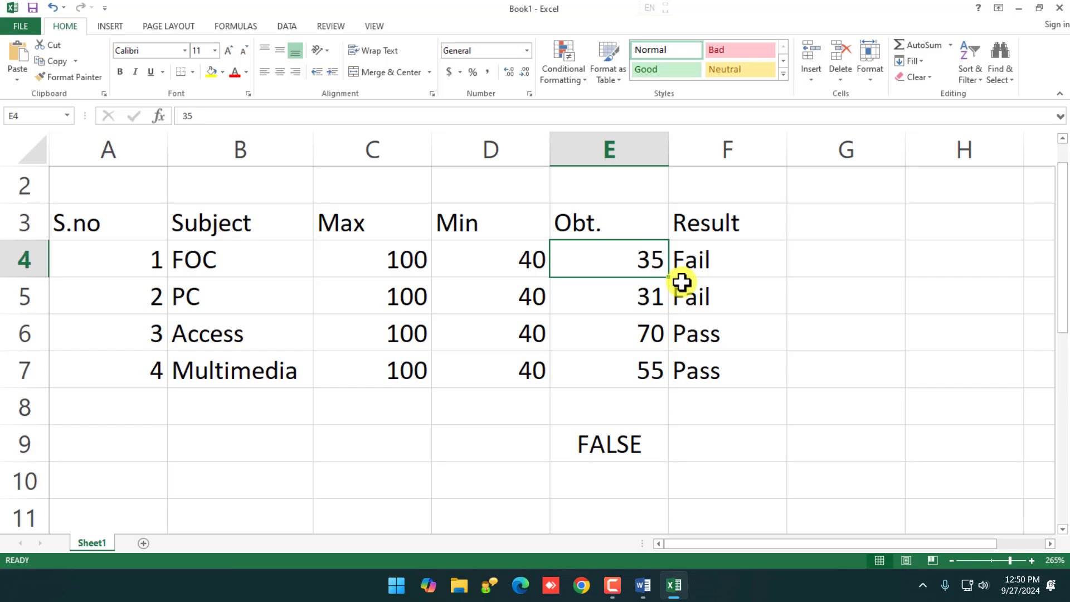
{"action": "type", "text": "65"}
{"action": "key", "text": "BackSpace"}
{"action": "key", "text": "BackSpace"}
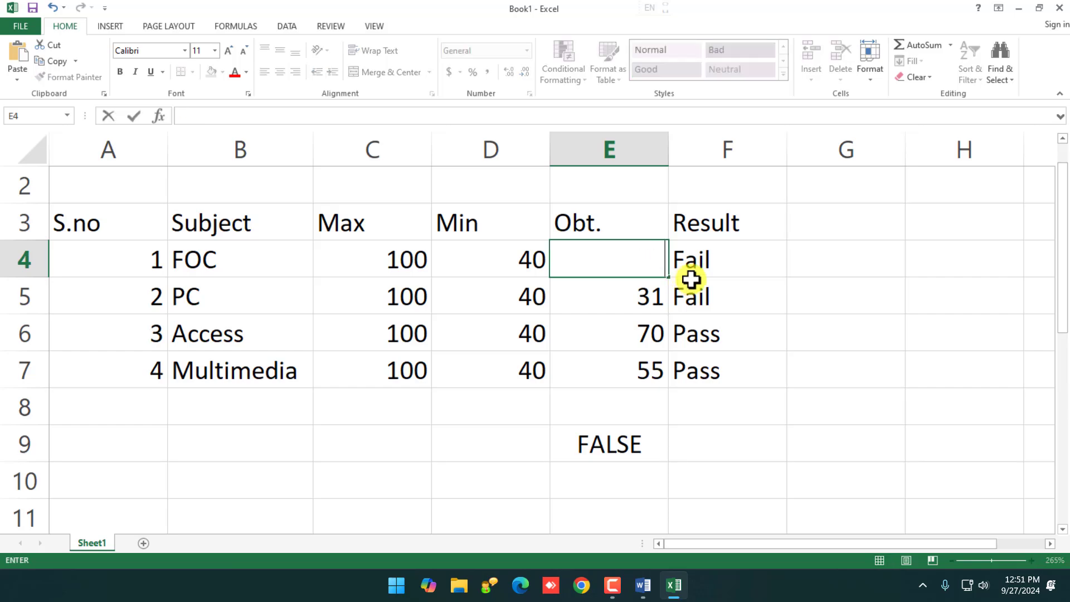
{"action": "type", "text": "55"}
{"action": "key", "text": "Return"}
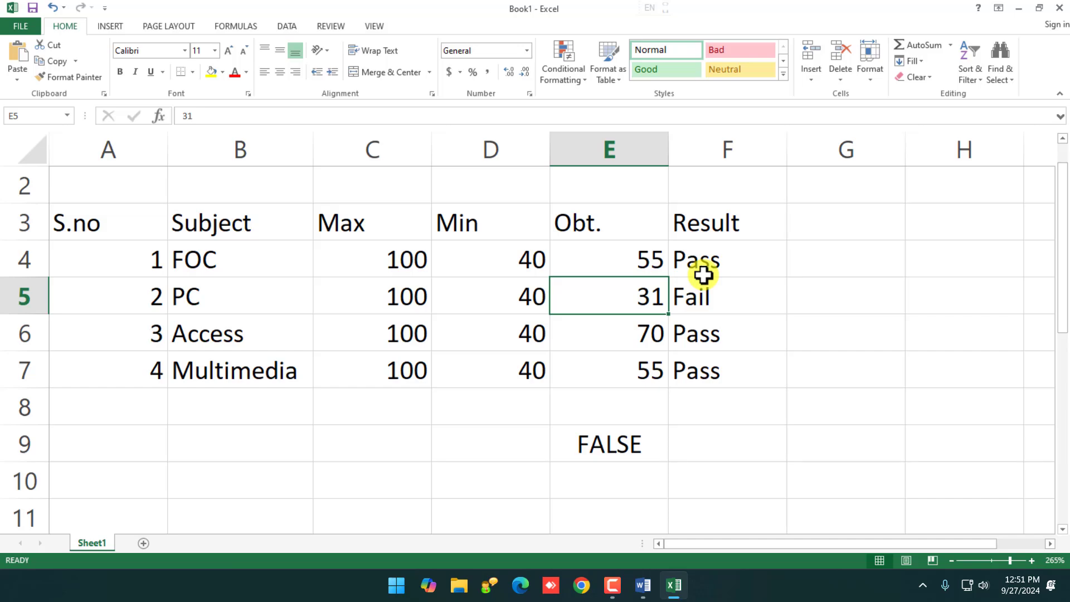
{"action": "type", "text": "69"}
{"action": "key", "text": "Return"}
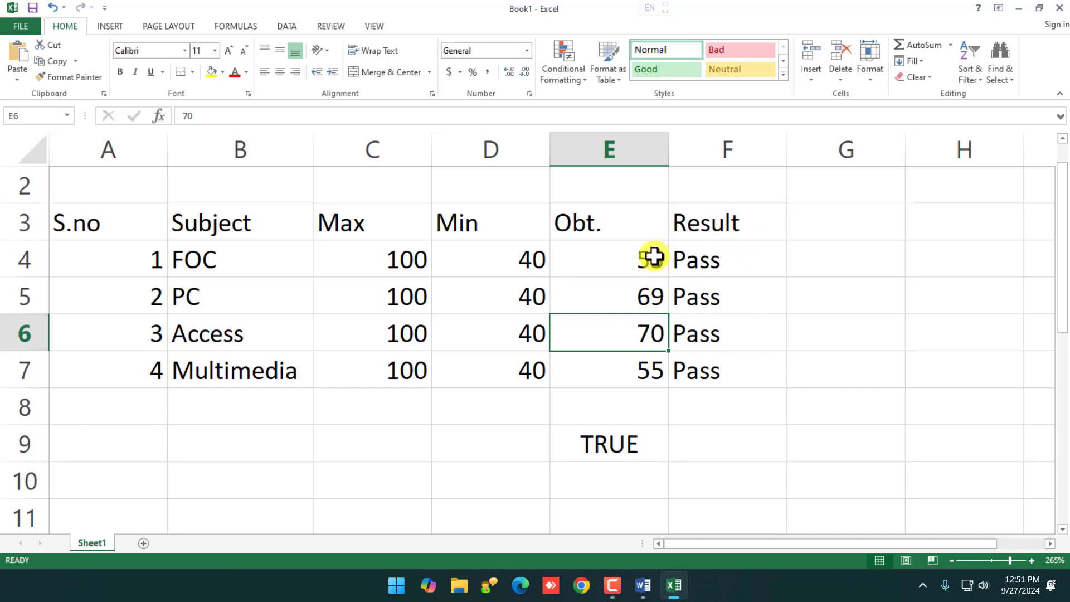
- Review the obtained marks in E4 to E7 against the AND formula in E9 without changing it
{"action": "left_click_drag", "start_coordinate": [651, 257], "coordinate": [634, 377]}
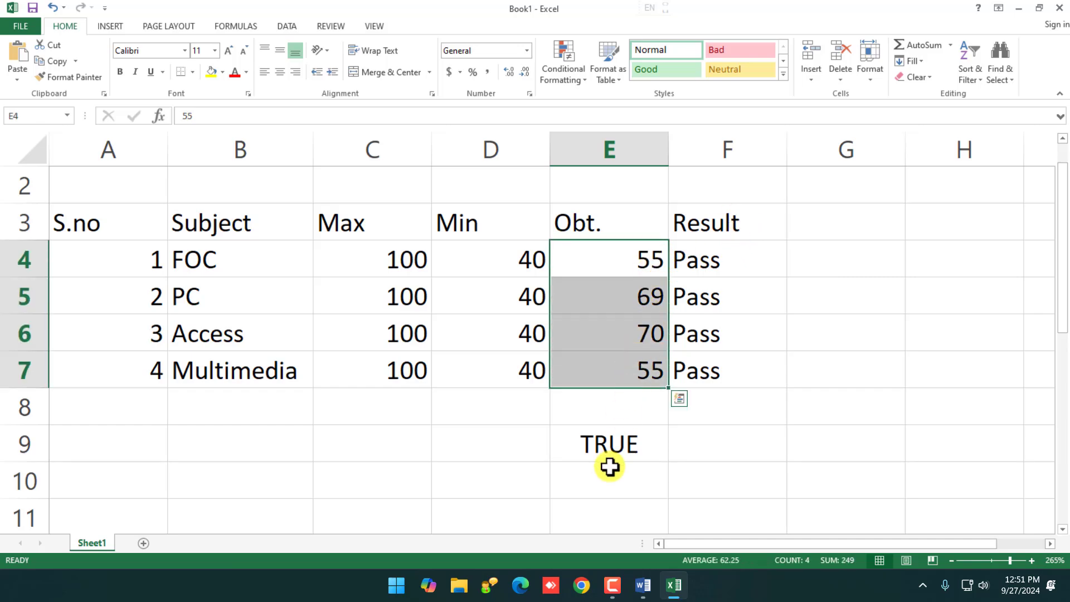
{"action": "double_click", "coordinate": [606, 443]}
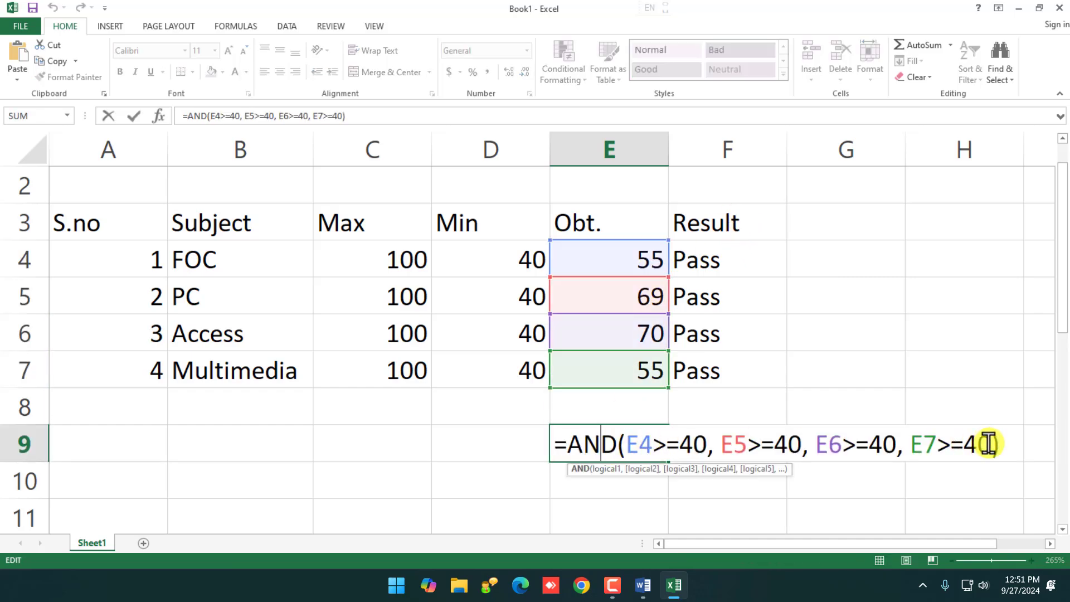
{"action": "key", "text": "Return"}
{"action": "left_click", "coordinate": [624, 442]}
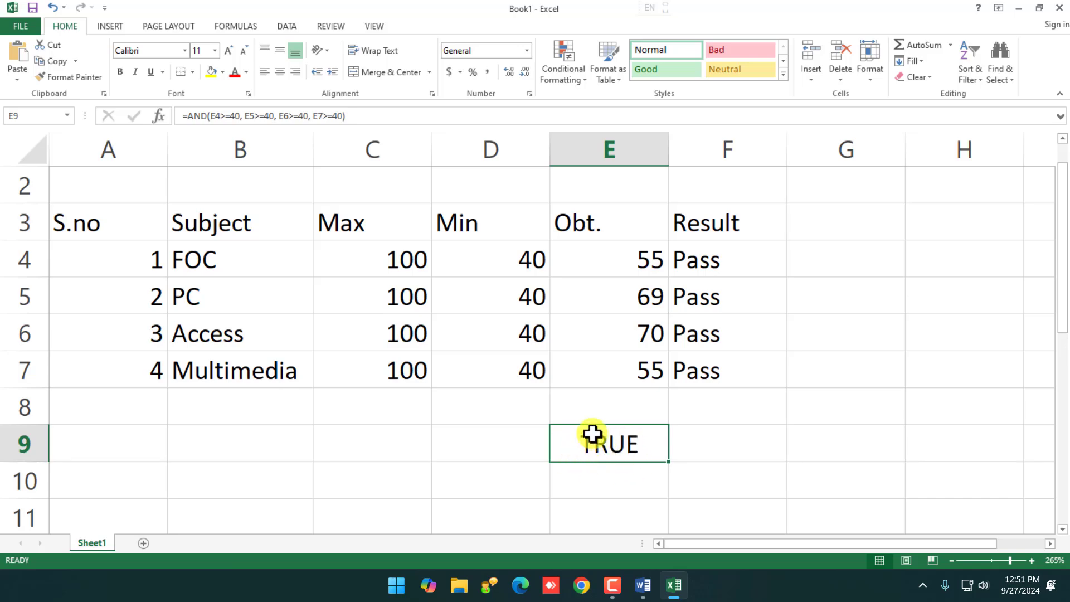
- Start an IF formula in cell E10 with E9=TRUE as its logical test
{"action": "left_click", "coordinate": [609, 483]}
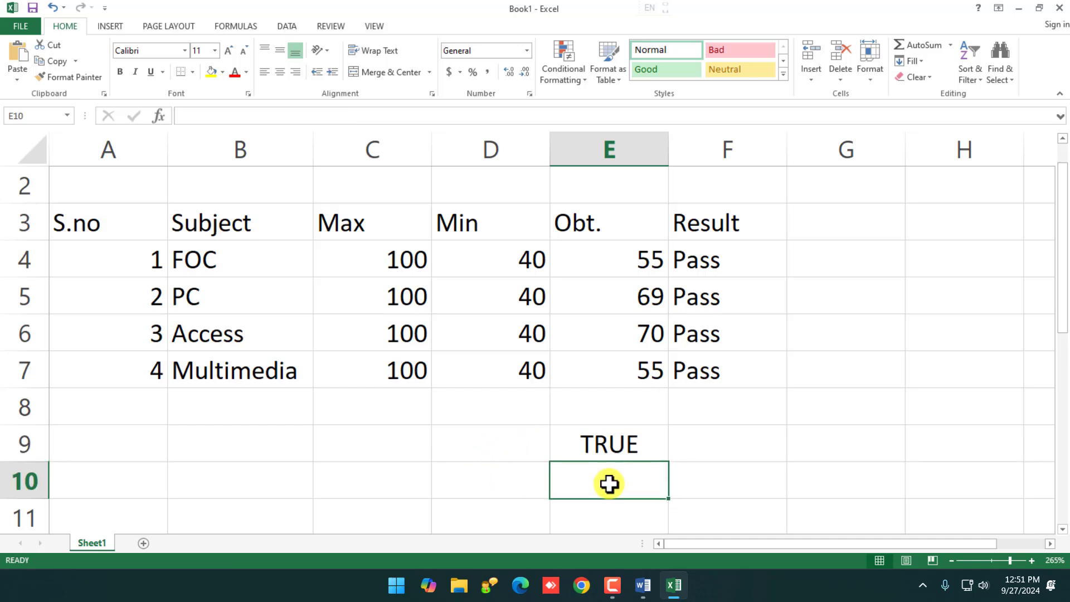
{"action": "type", "text": "=if("}
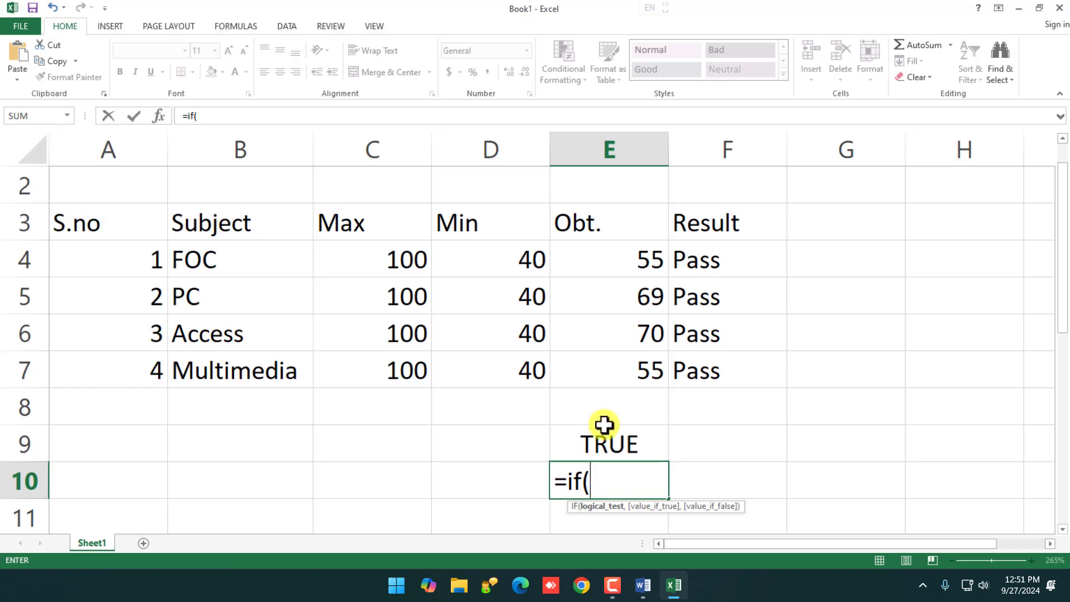
{"action": "scroll", "coordinate": [609, 447], "scroll_direction": "down", "scroll_amount": 1}
{"action": "scroll", "coordinate": [610, 449], "scroll_direction": "up", "scroll_amount": 1}
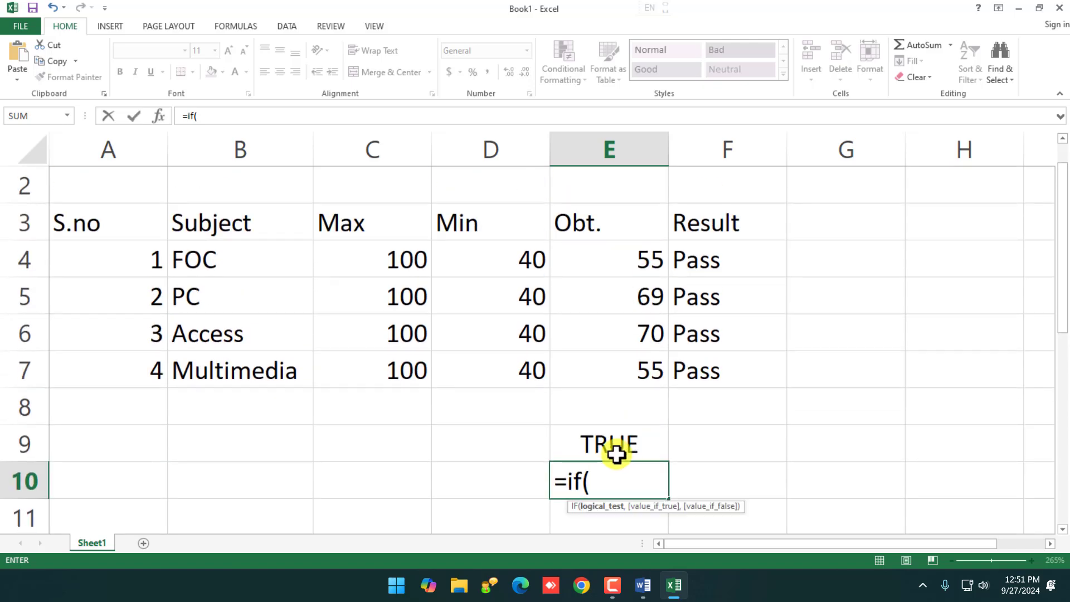
{"action": "type", "text": "e9"}
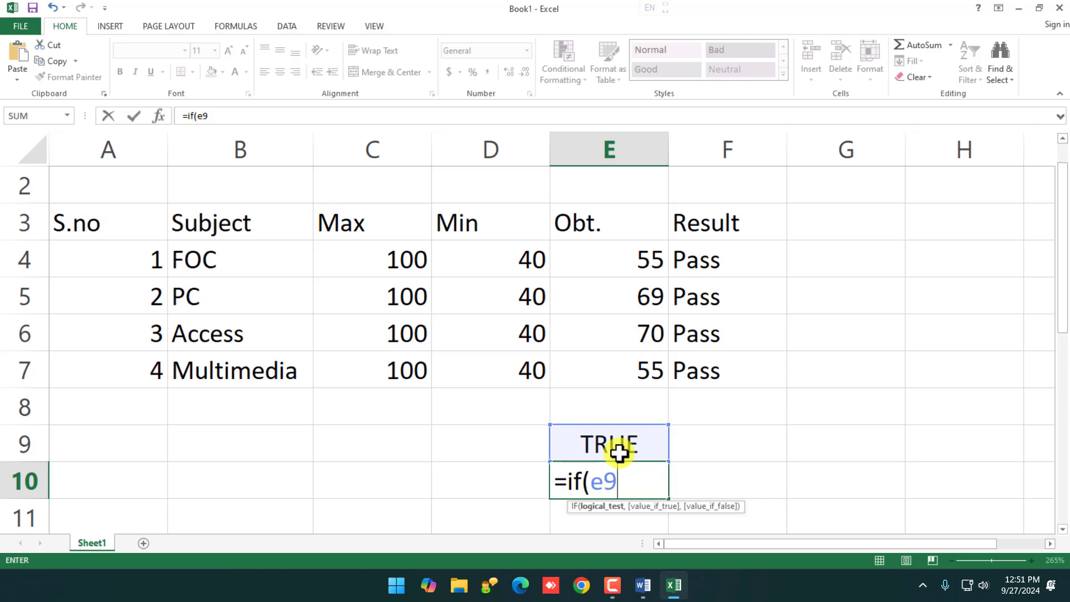
{"action": "type", "text": "=TRUE"}
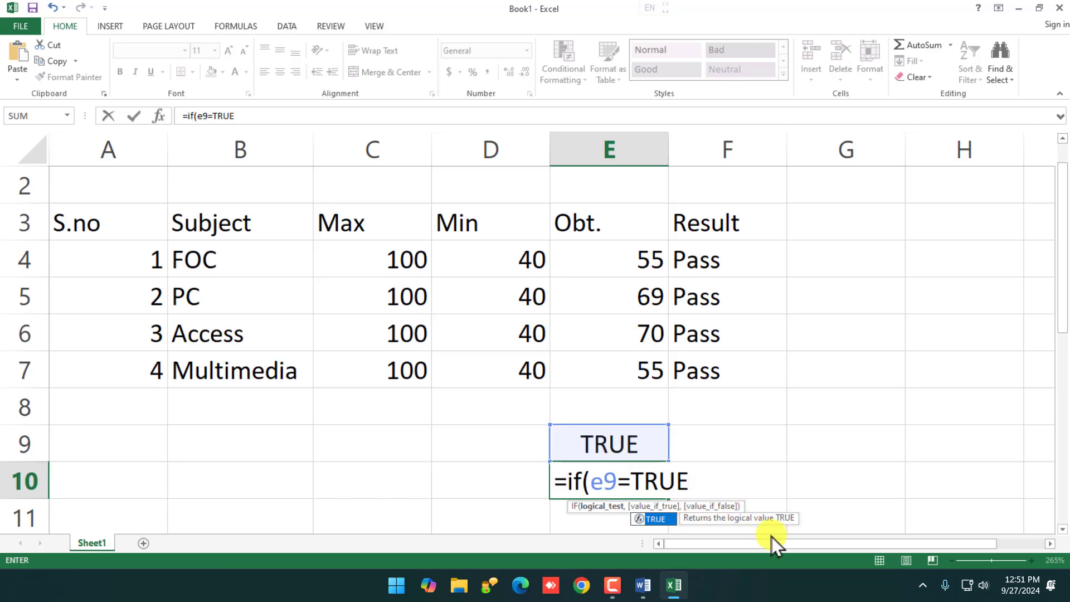
- Complete the IF formula in E10 with "Badhai Ho" if true and "Try Again" if false, and enter it
{"action": "type", "text": ", \"Ba"}
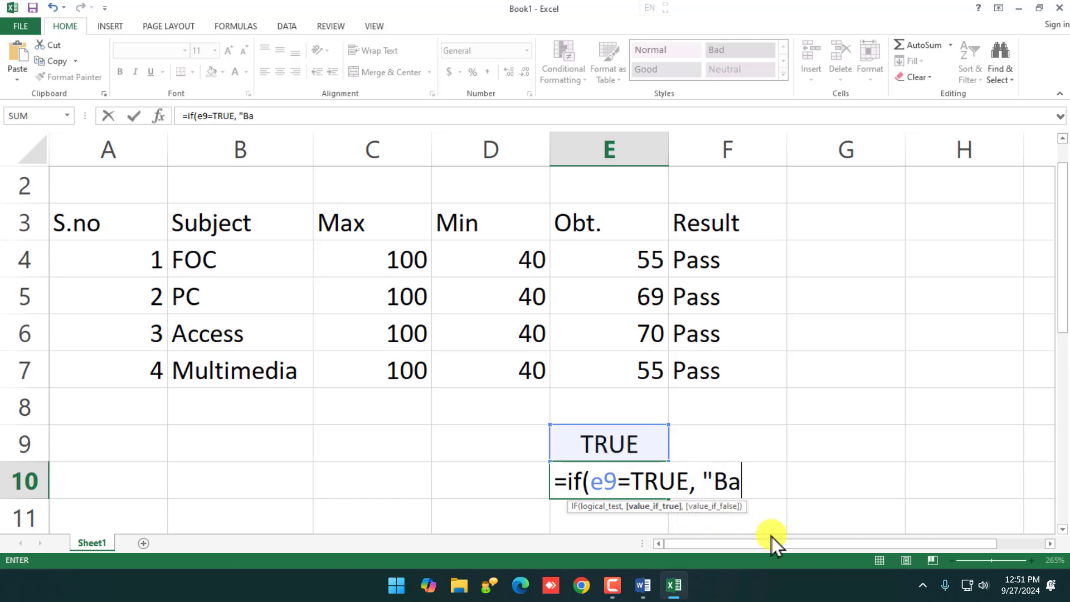
{"action": "type", "text": "dhai Ho\""}
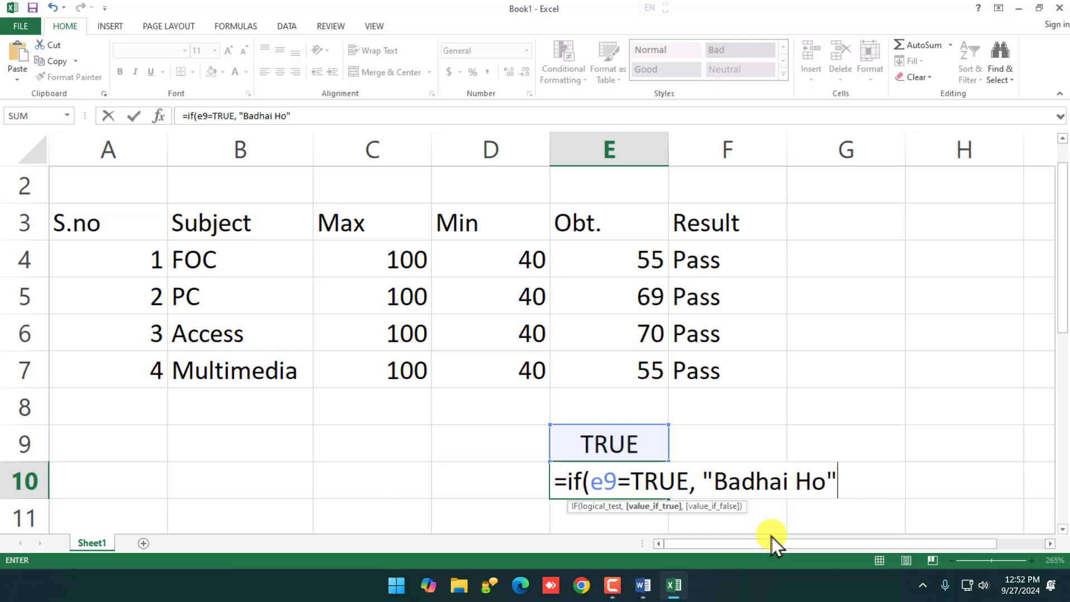
{"action": "type", "text": ", \""}
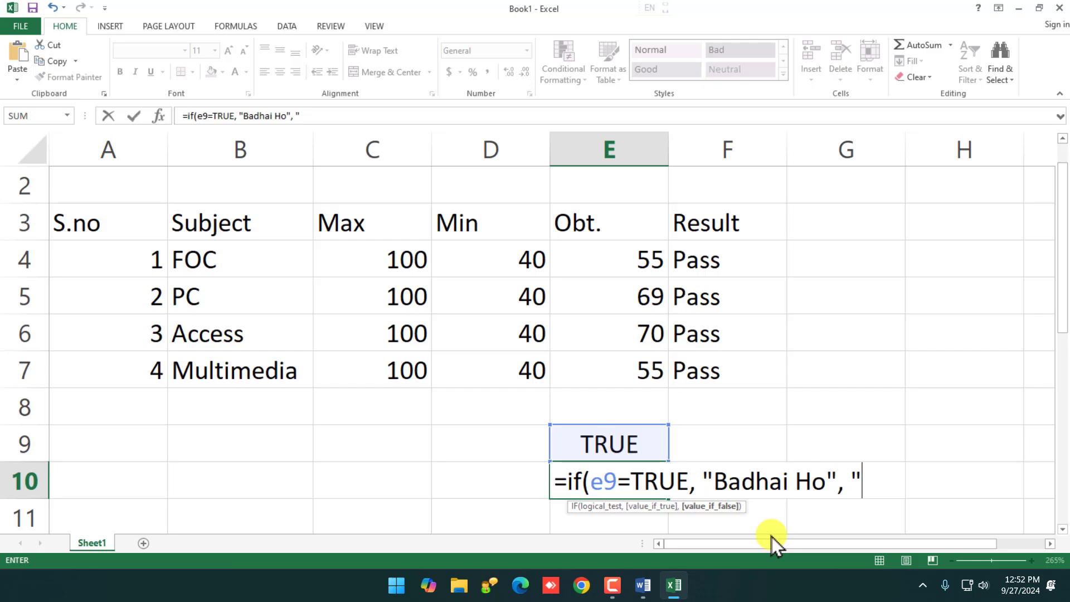
{"action": "type", "text": "Try A"}
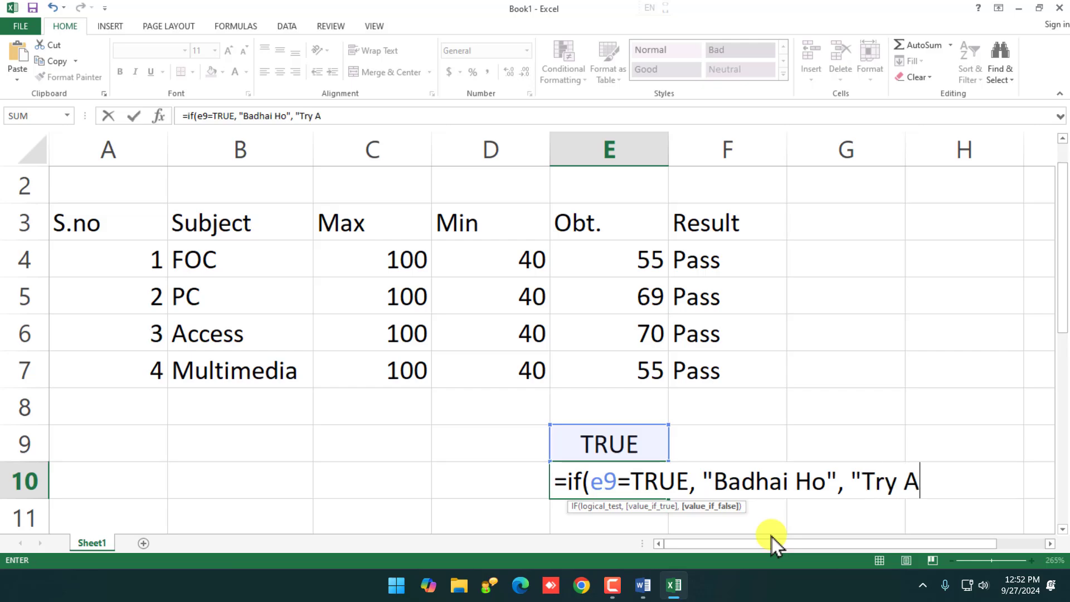
{"action": "type", "text": "gain\""}
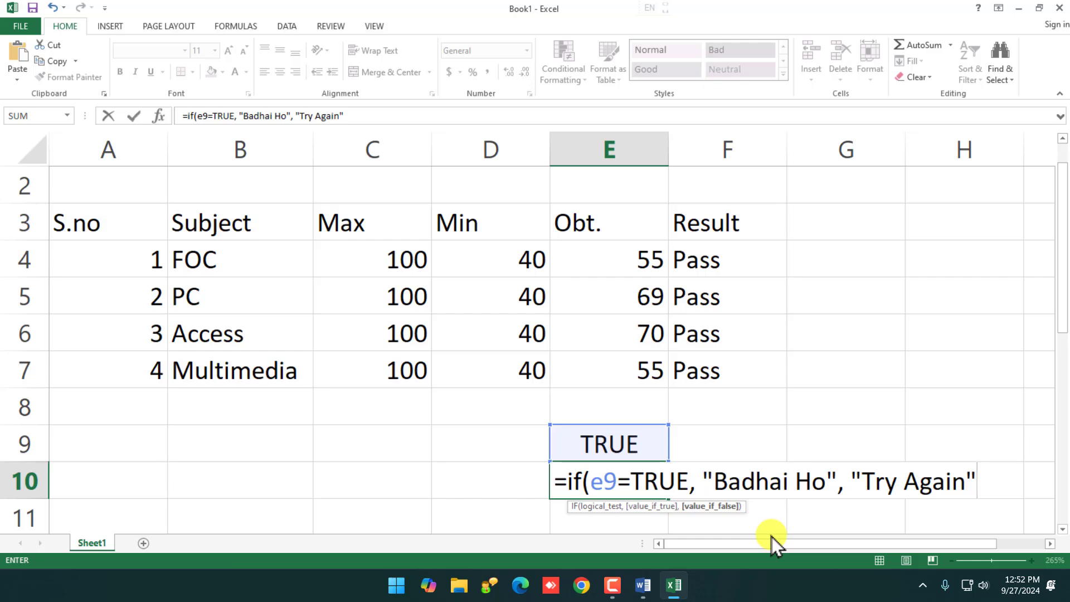
{"action": "type", "text": ")"}
{"action": "key", "text": "Return"}
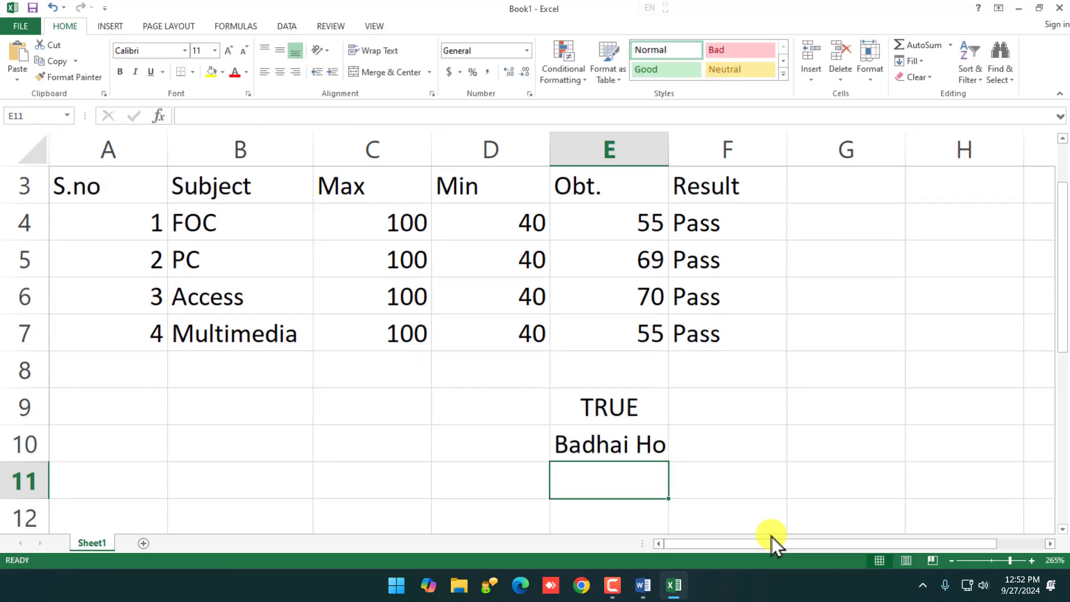
- Set the obtained marks for Access in E6 to 30 and check the formula cells E9 and E10
{"action": "left_click", "coordinate": [650, 454]}
{"action": "left_click", "coordinate": [635, 309]}
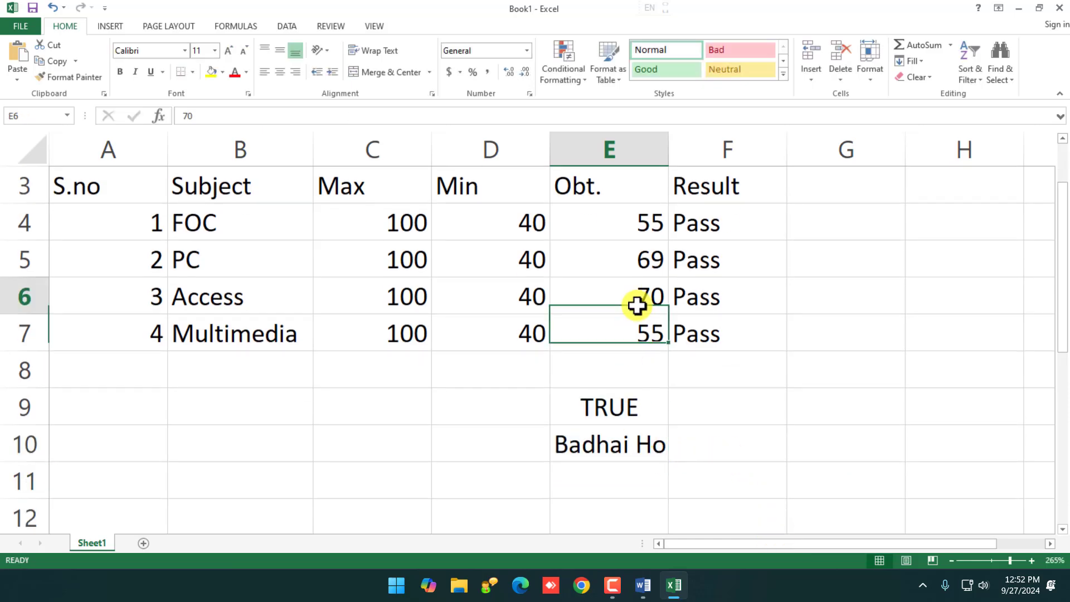
{"action": "type", "text": "30"}
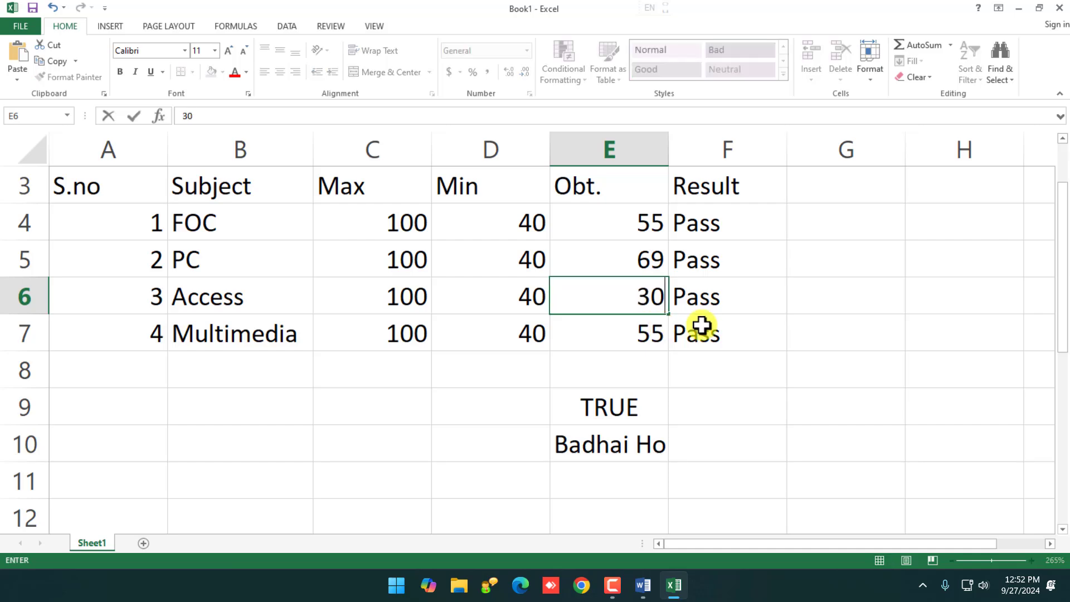
{"action": "key", "text": "Return"}
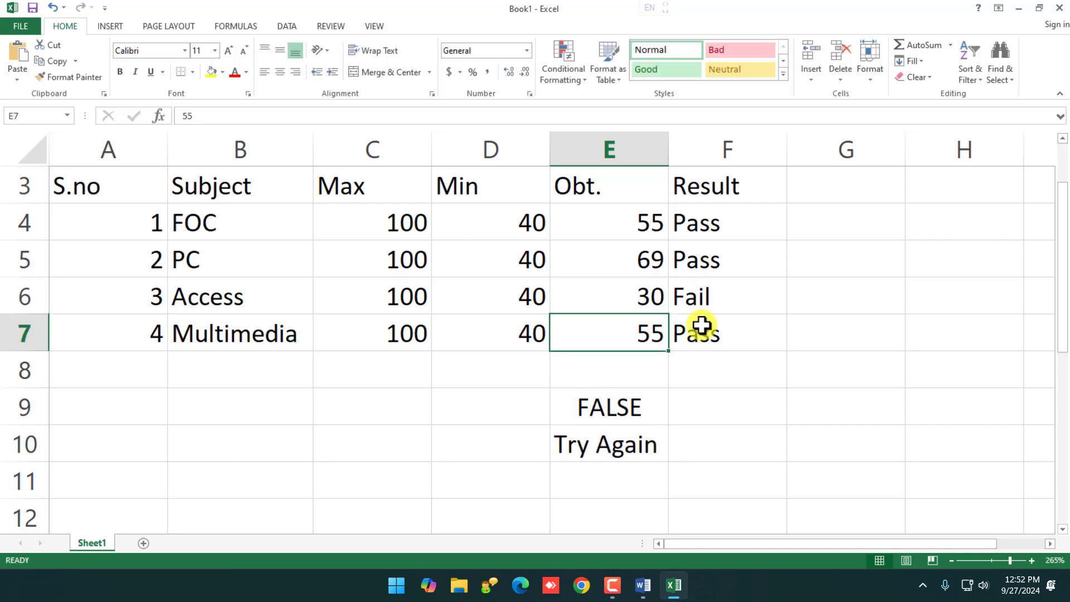
{"action": "left_click", "coordinate": [607, 407]}
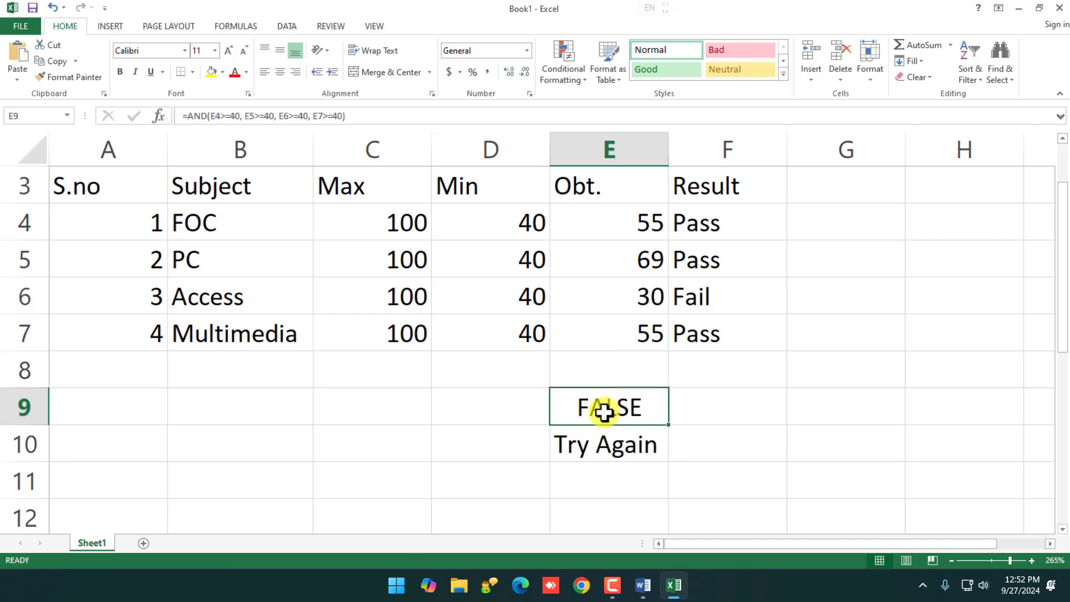
{"action": "left_click", "coordinate": [605, 444]}
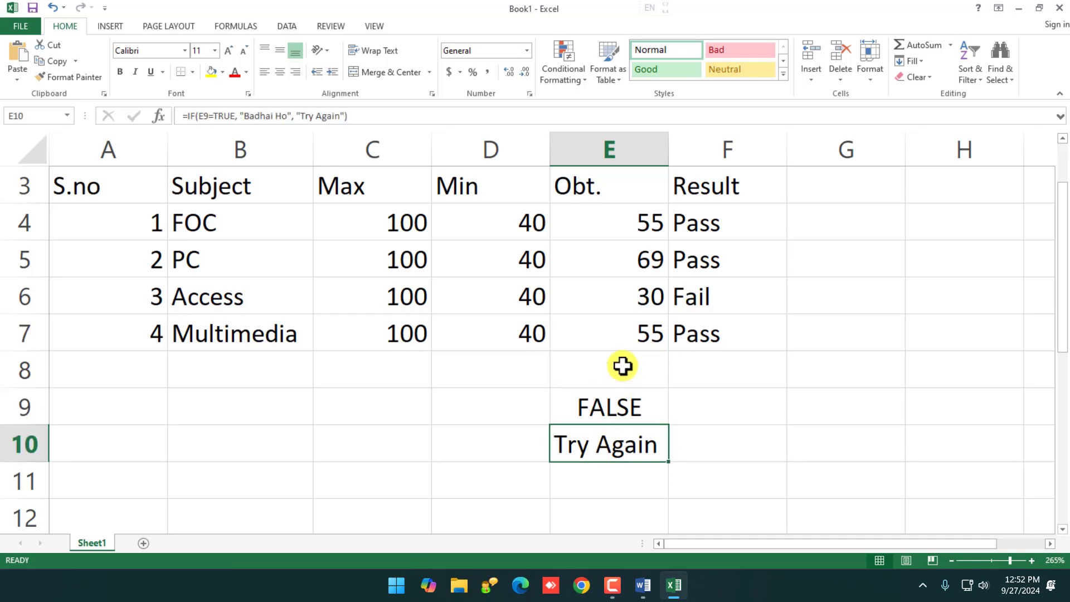
- Set the obtained marks for Access in E6 to 65
{"action": "left_click", "coordinate": [628, 324]}
{"action": "left_click", "coordinate": [638, 298]}
{"action": "type", "text": "65"}
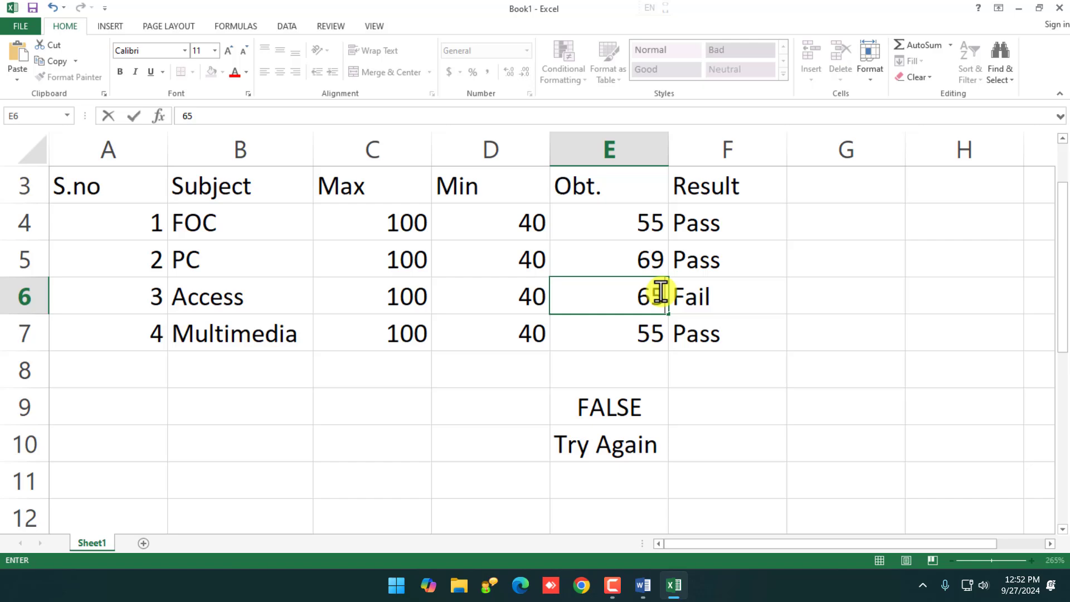
{"action": "key", "text": "Return"}
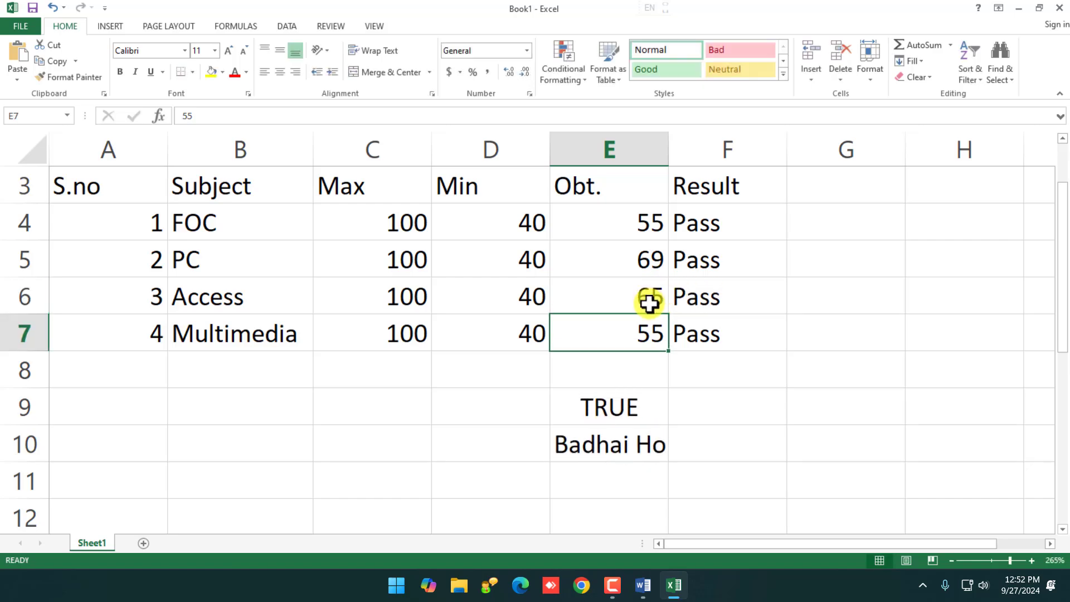
- Set the obtained marks for FOC in E4 to 35 and review the marks in E4 to E7
{"action": "left_click", "coordinate": [645, 269]}
{"action": "left_click", "coordinate": [644, 225]}
{"action": "type", "text": "35"}
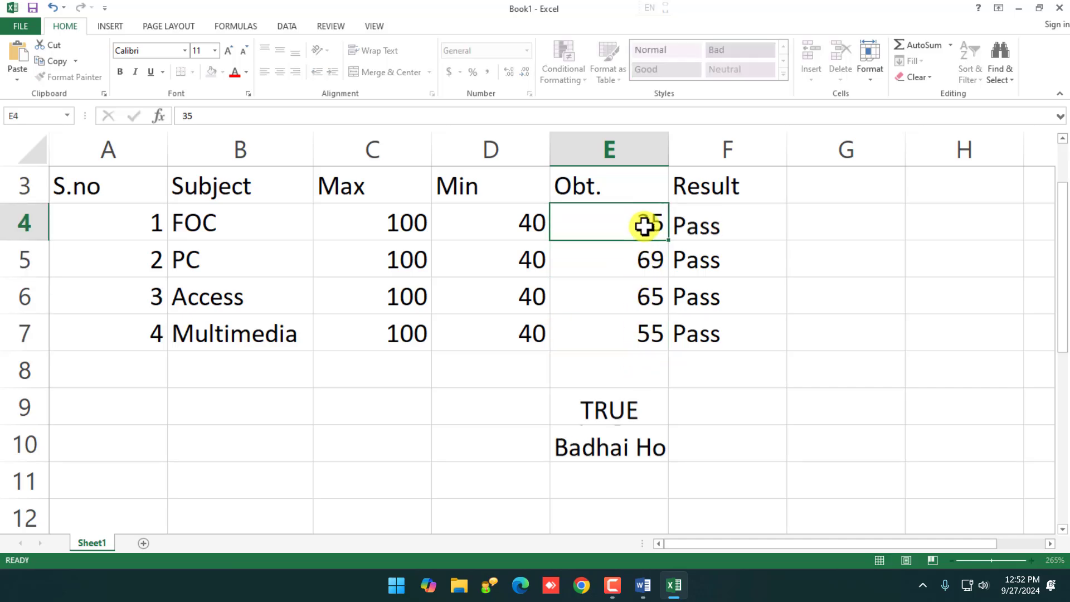
{"action": "key", "text": "Return"}
{"action": "left_click", "coordinate": [644, 225]}
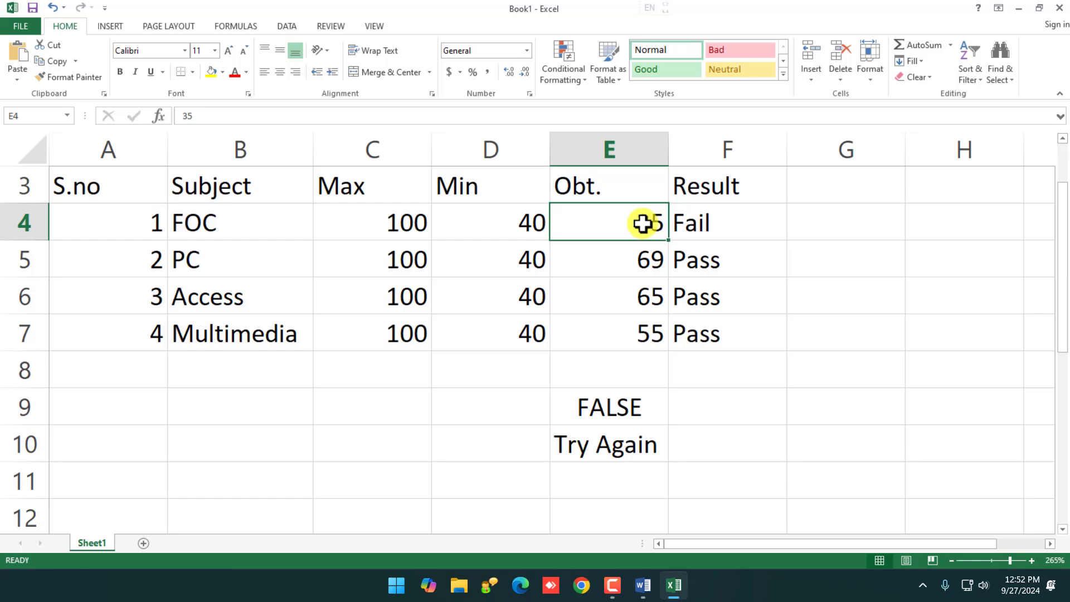
{"action": "left_click_drag", "start_coordinate": [628, 219], "coordinate": [633, 332]}
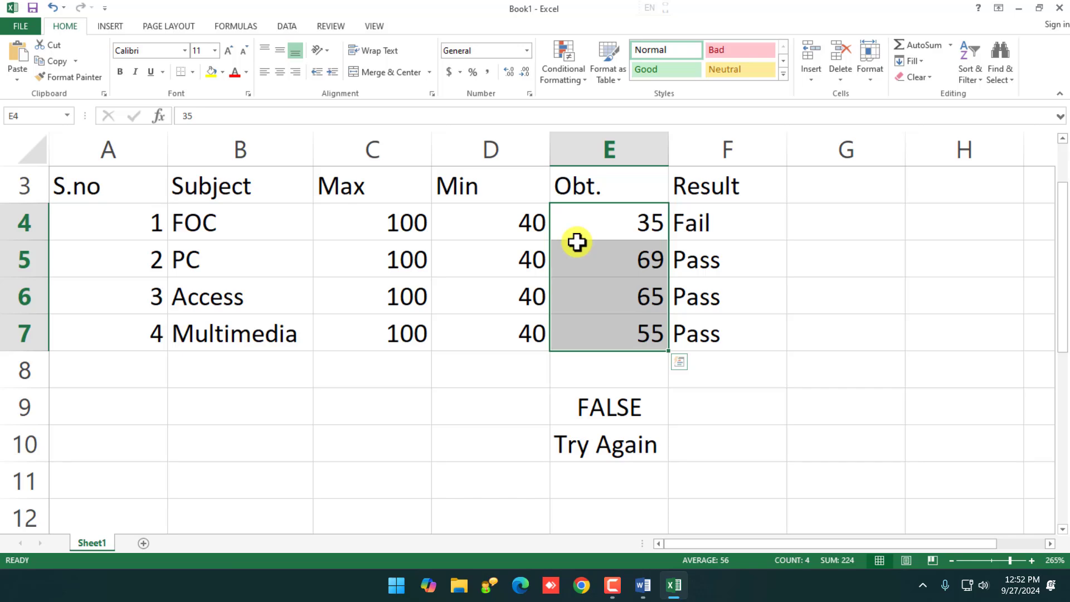
- Set the obtained marks for FOC in E4 to 65
{"action": "left_click", "coordinate": [616, 227]}
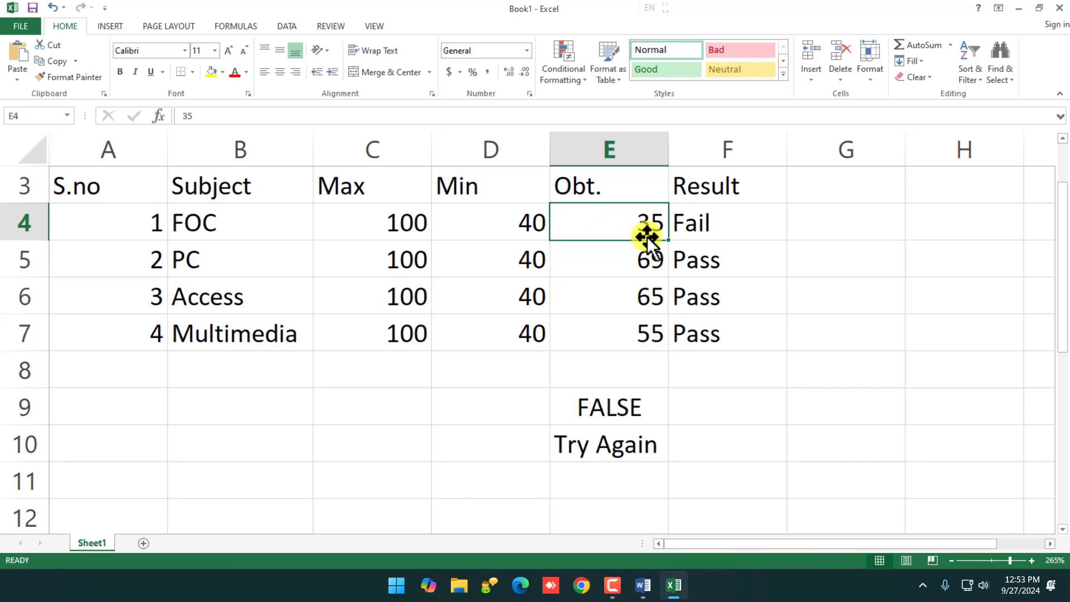
{"action": "type", "text": "65"}
{"action": "key", "text": "Return"}
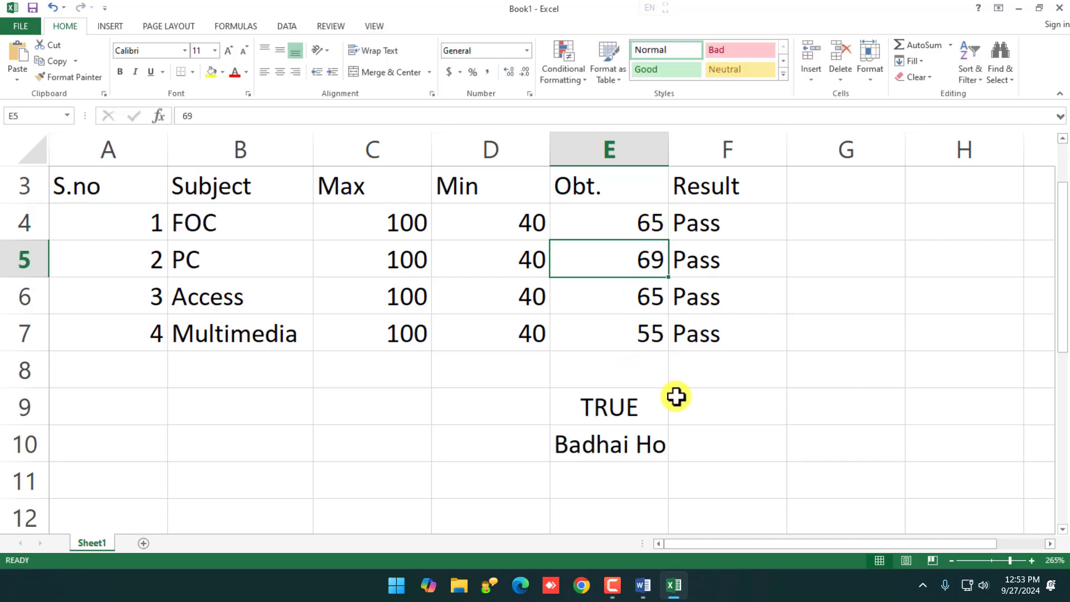
- Examine the IF formula for the Multimedia result in F7 and the message formula in E10
{"action": "left_click", "coordinate": [627, 411]}
{"action": "double_click", "coordinate": [688, 335]}
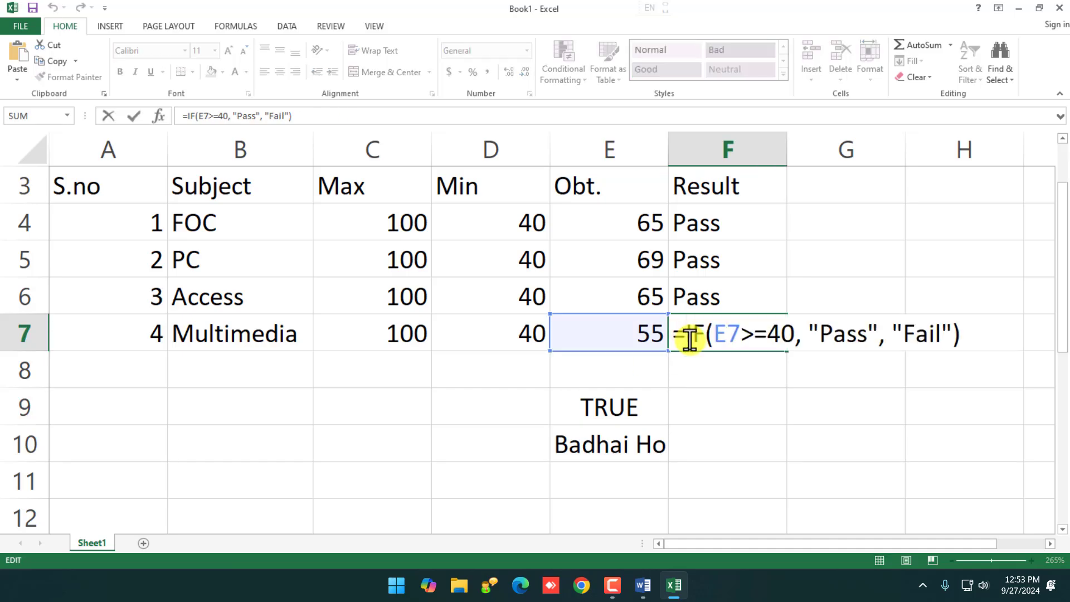
{"action": "key", "text": "Return"}
{"action": "double_click", "coordinate": [706, 334]}
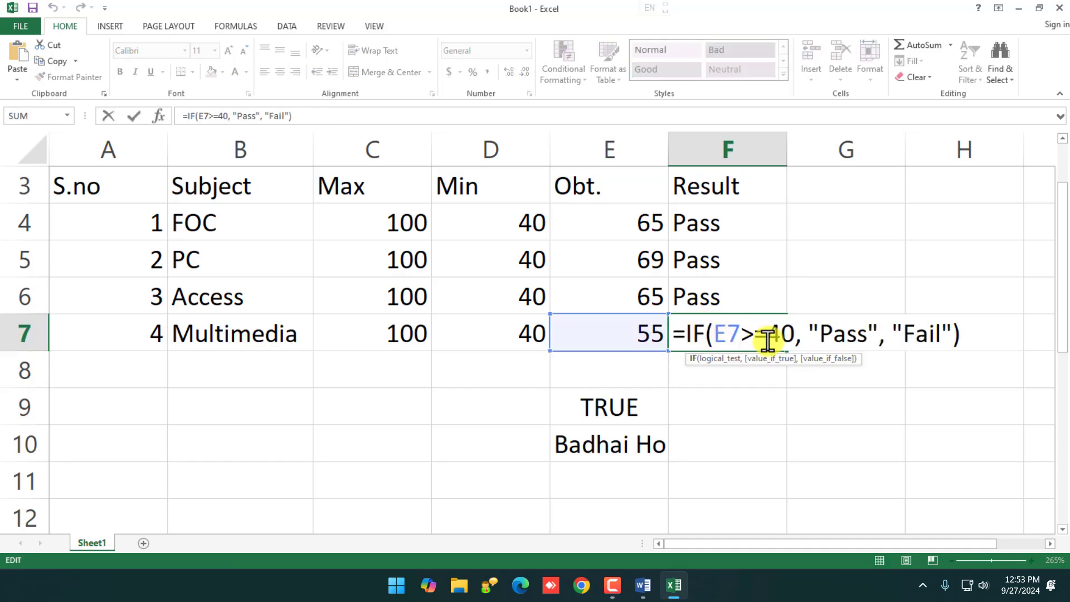
{"action": "key", "text": "Return"}
{"action": "double_click", "coordinate": [594, 437]}
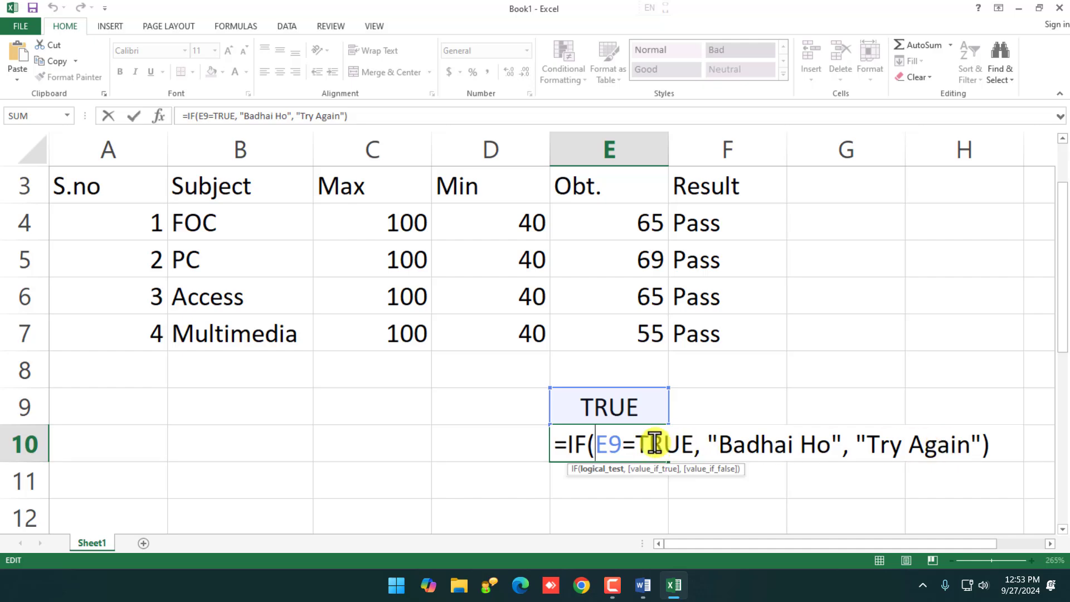
{"action": "key", "text": "Return"}
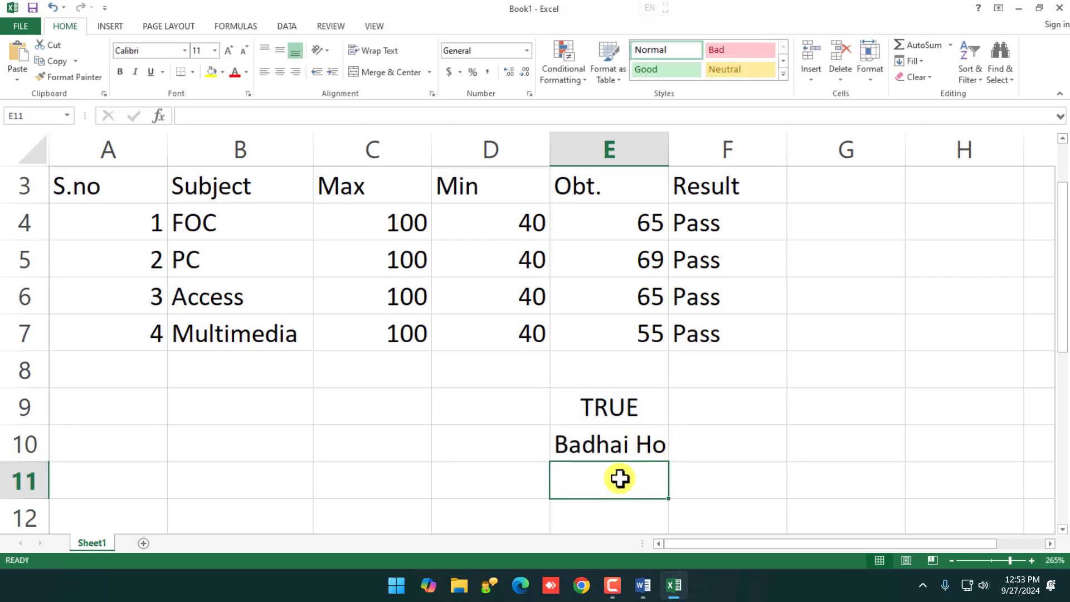
- Enter India in D12 and USA in E12 below the marksheet
{"action": "scroll", "coordinate": [620, 478], "scroll_direction": "down", "scroll_amount": 1}
{"action": "left_click", "coordinate": [524, 410]}
{"action": "type", "text": "I"}
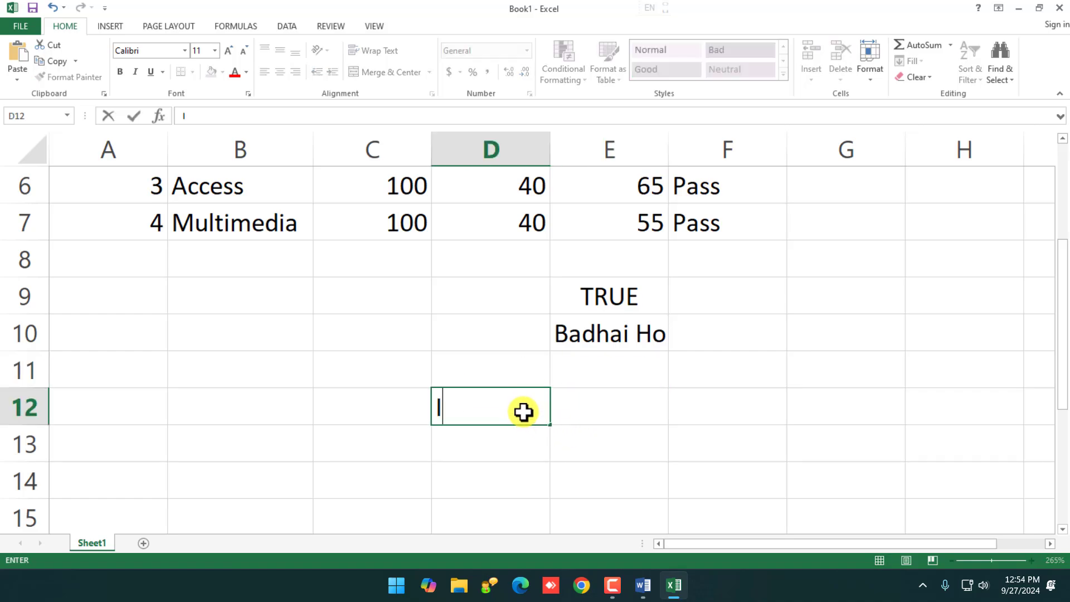
{"action": "type", "text": "ndia"}
{"action": "key", "text": "Tab"}
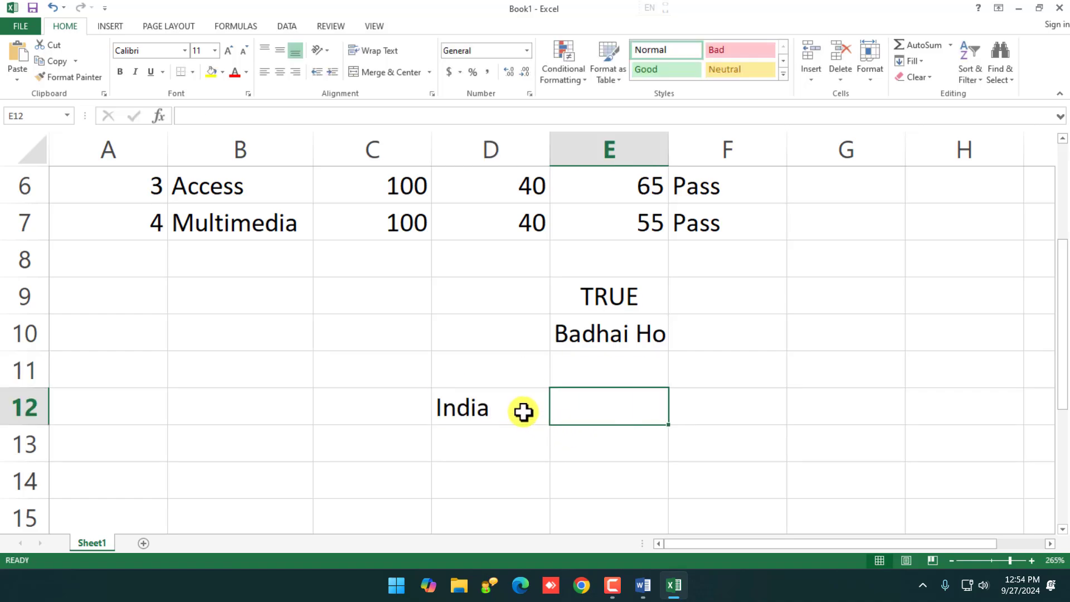
{"action": "type", "text": "USA"}
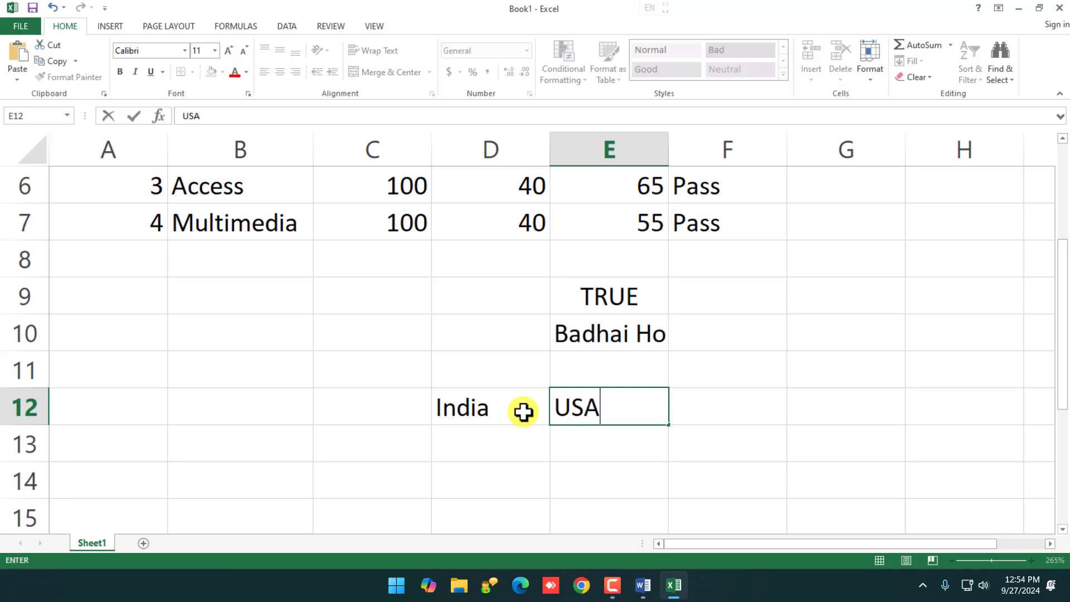
{"action": "key", "text": "Tab"}
{"action": "scroll", "coordinate": [702, 407], "scroll_direction": "right", "scroll_amount": 2}
{"action": "type", "text": "="}
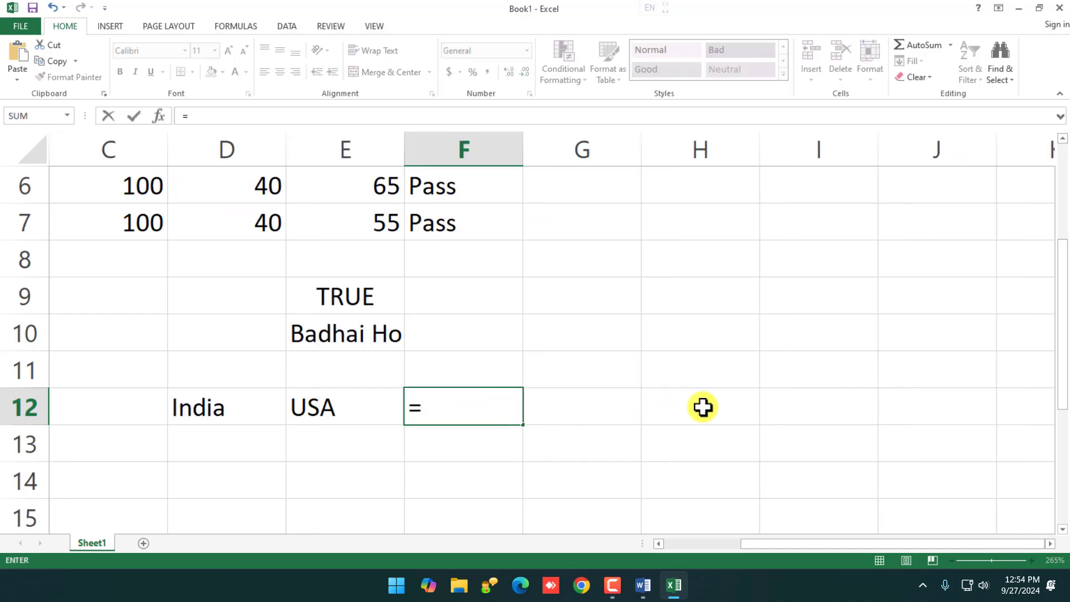
{"action": "key", "text": "Left"}
{"action": "key", "text": "Escape"}
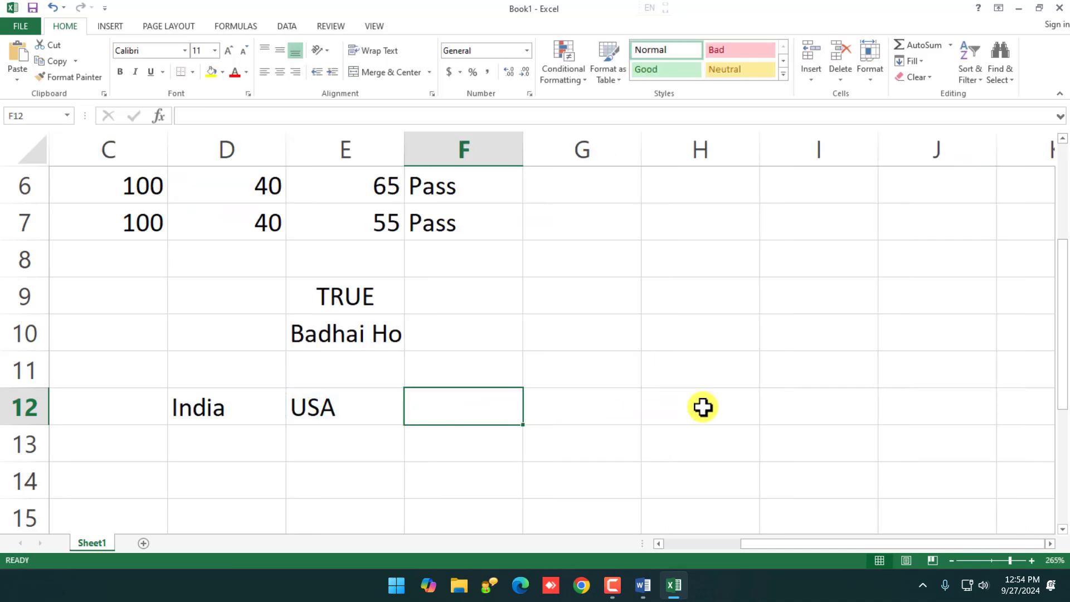
{"action": "key", "text": "Right"}
{"action": "key", "text": "Left"}
{"action": "key", "text": "Left"}
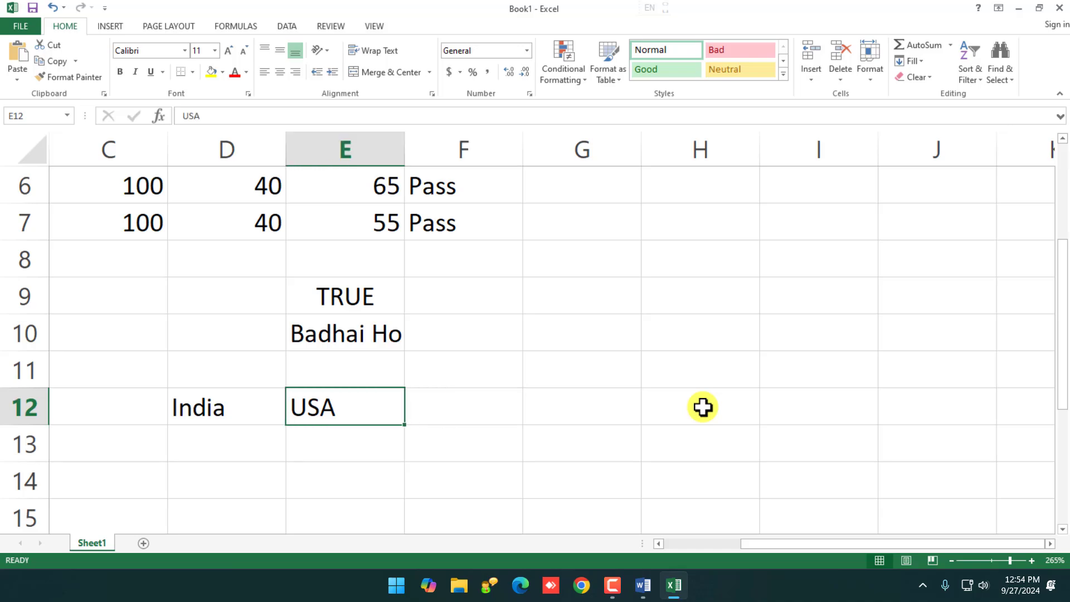
- Re-enter the country names in row 12 as USA in E12 and lowercase india in D12
{"action": "type", "text": "usa"}
{"action": "key", "text": "Return"}
{"action": "key", "text": "Up"}
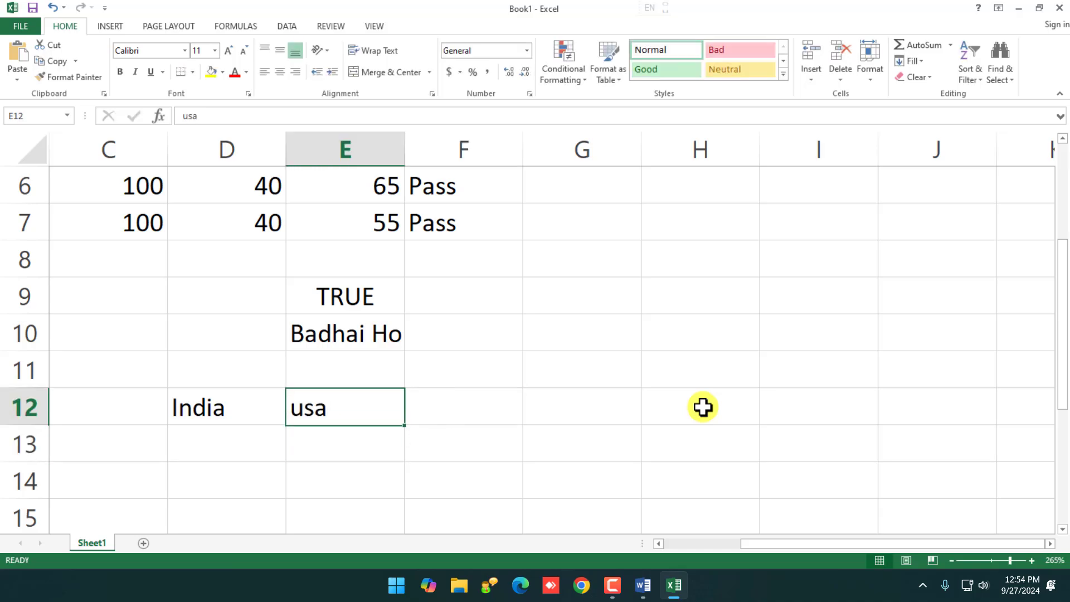
{"action": "type", "text": "USA"}
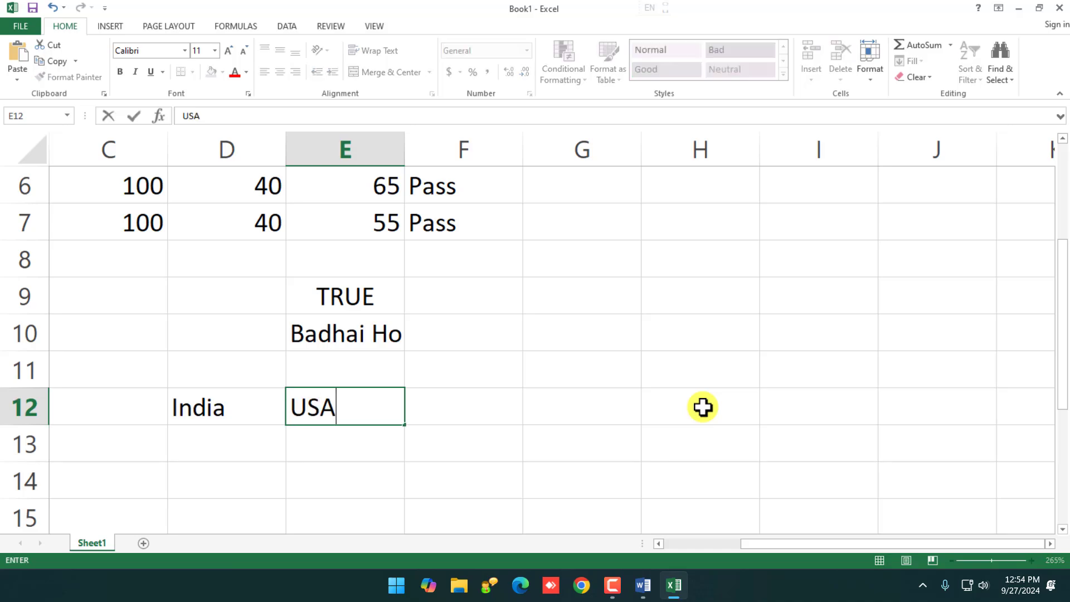
{"action": "key", "text": "Left"}
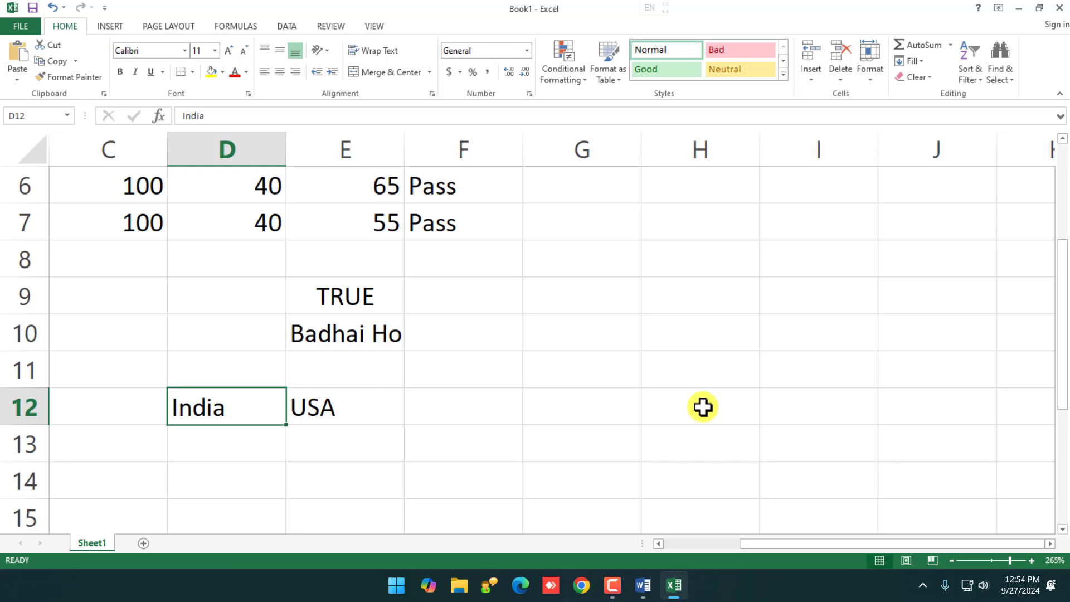
{"action": "type", "text": "india"}
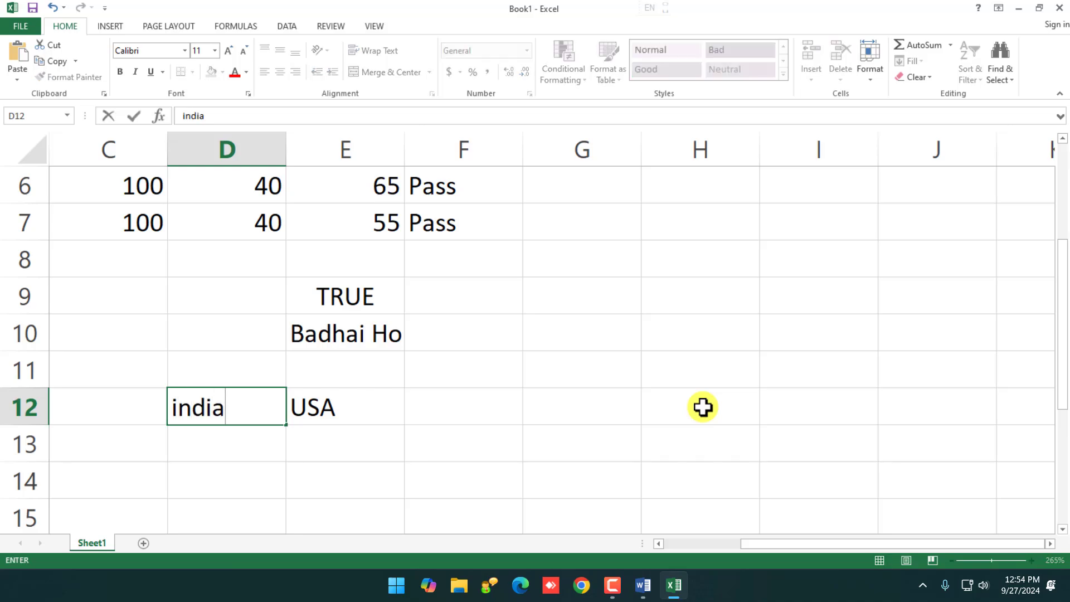
{"action": "key", "text": "Right"}
- Enter the formula =or(d12="india", e12="india") in F12 to test whether either country cell contains india
{"action": "key", "text": "Right"}
{"action": "type", "text": "=o"}
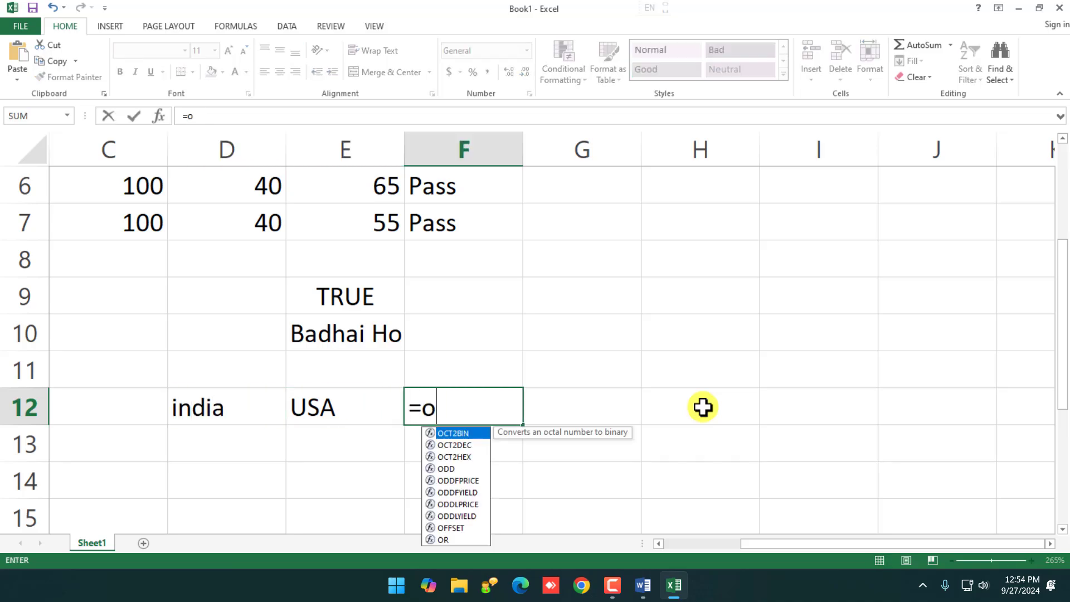
{"action": "type", "text": "r("}
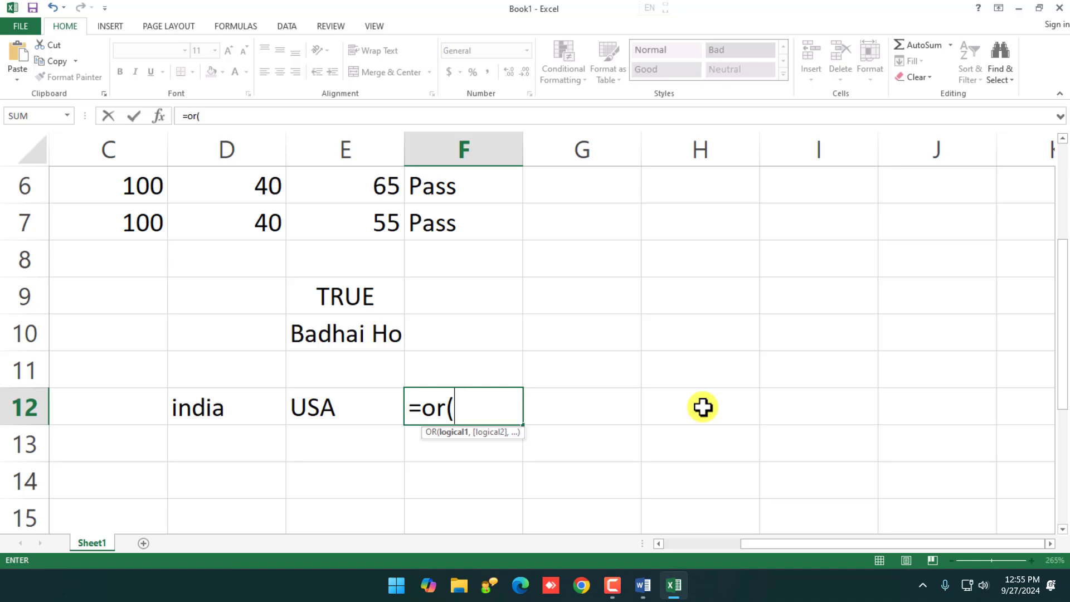
{"action": "type", "text": "d12="}
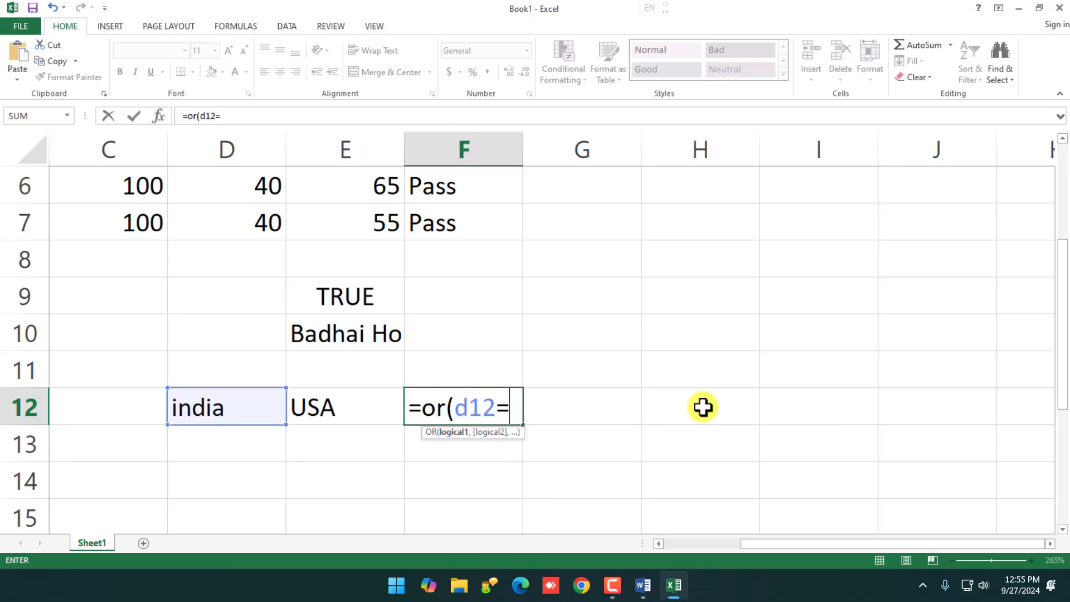
{"action": "type", "text": "\""}
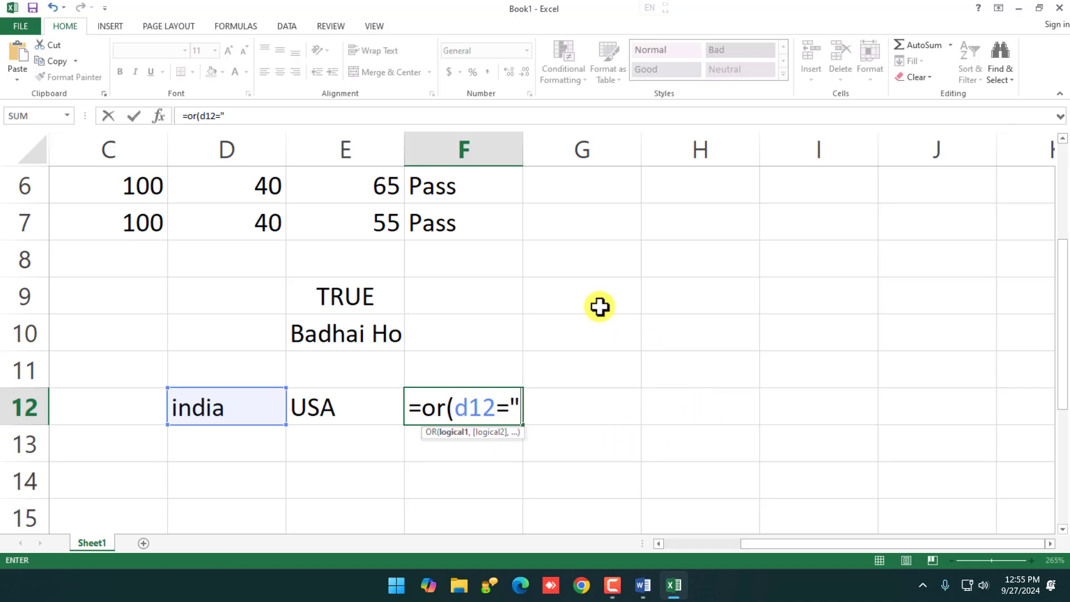
{"action": "type", "text": "india\""}
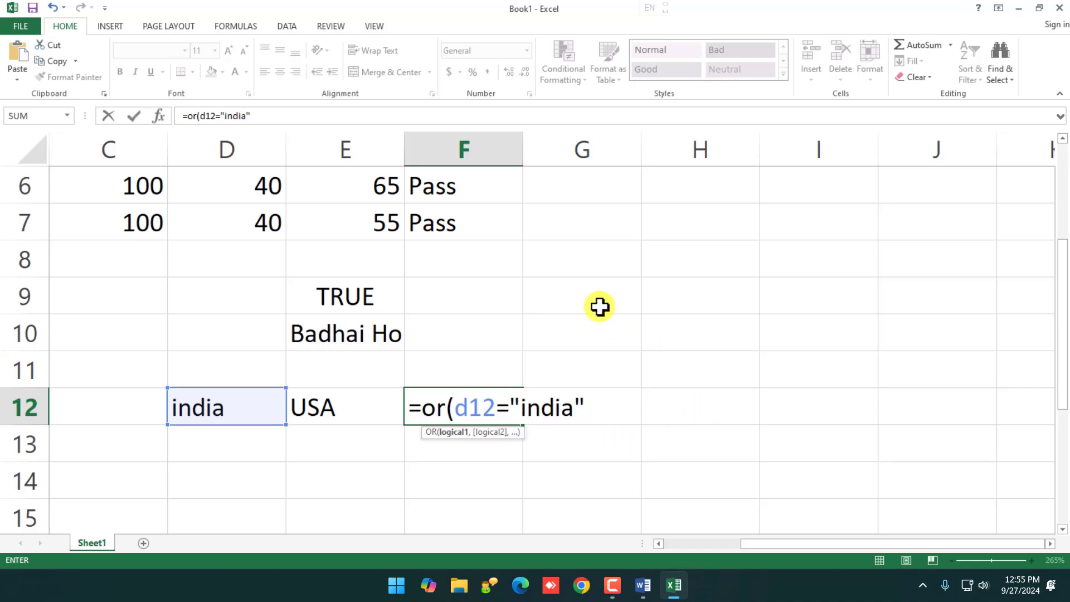
{"action": "type", "text": ","}
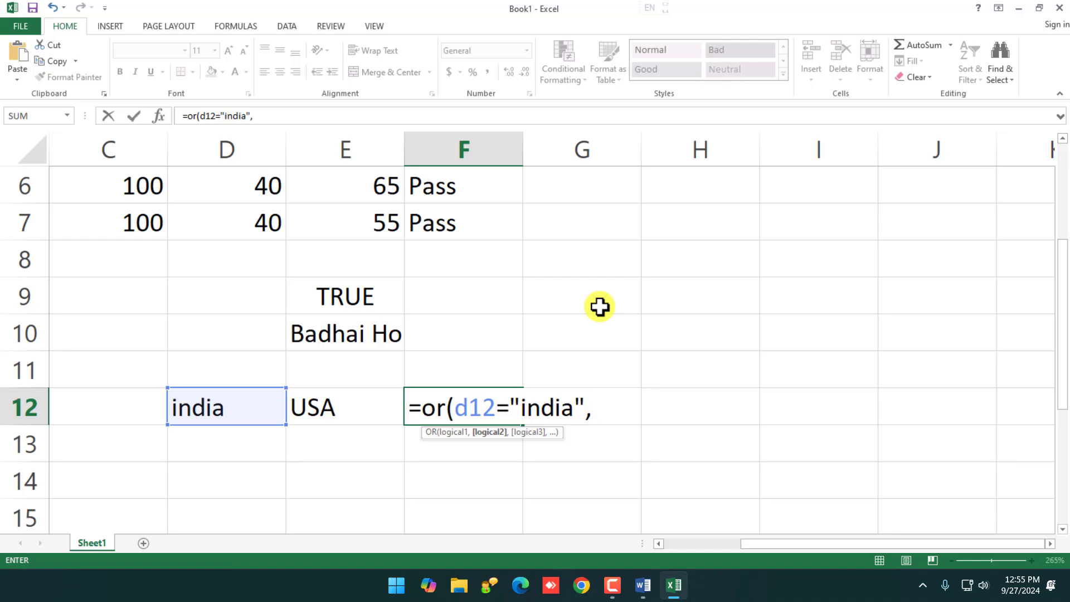
{"action": "type", "text": " e"}
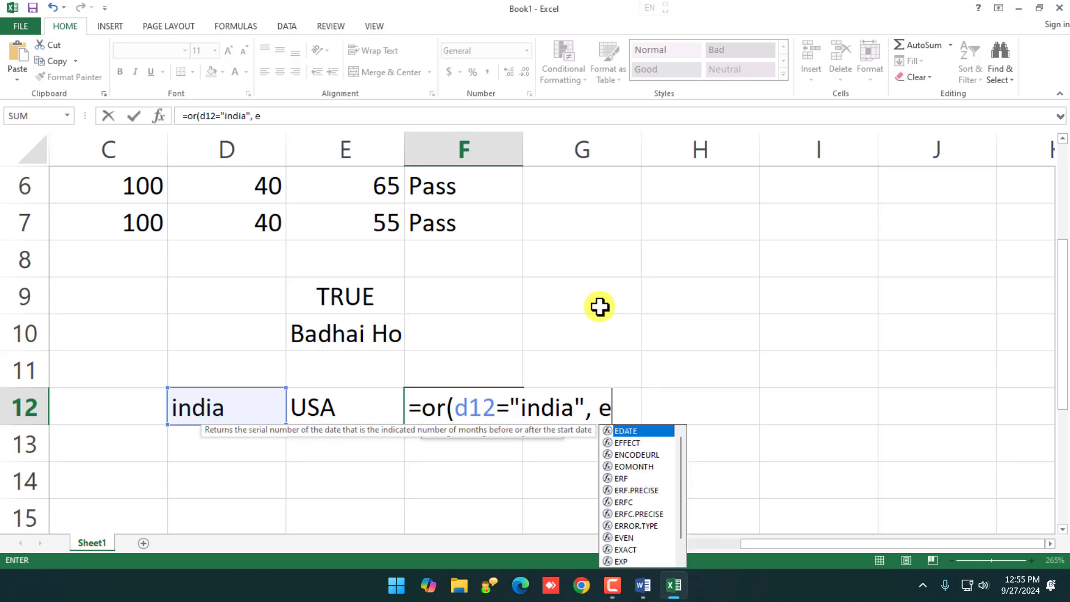
{"action": "type", "text": "12=\""}
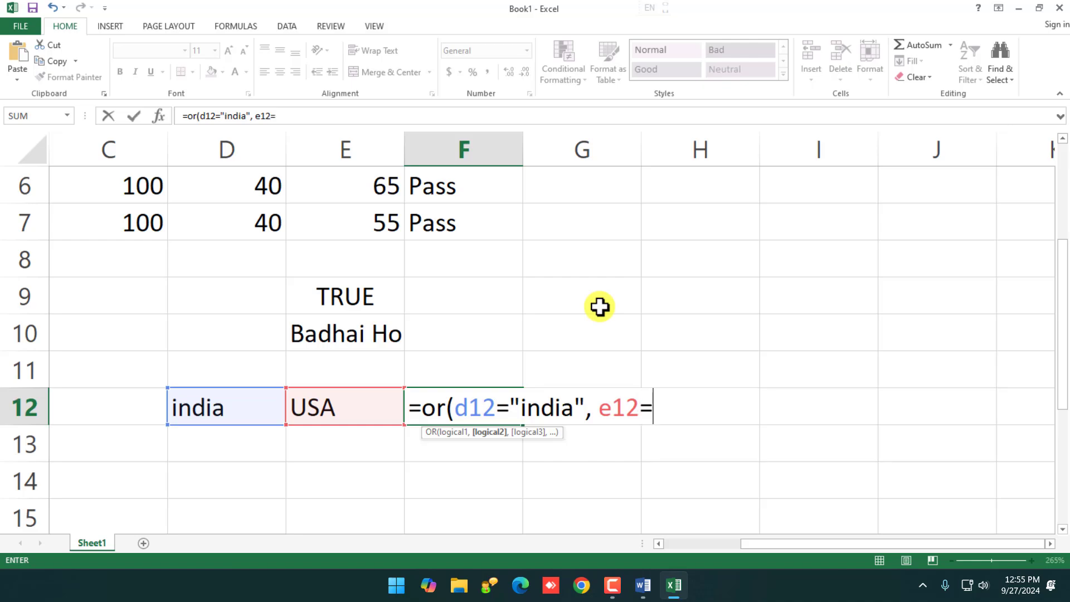
{"action": "type", "text": "india\""}
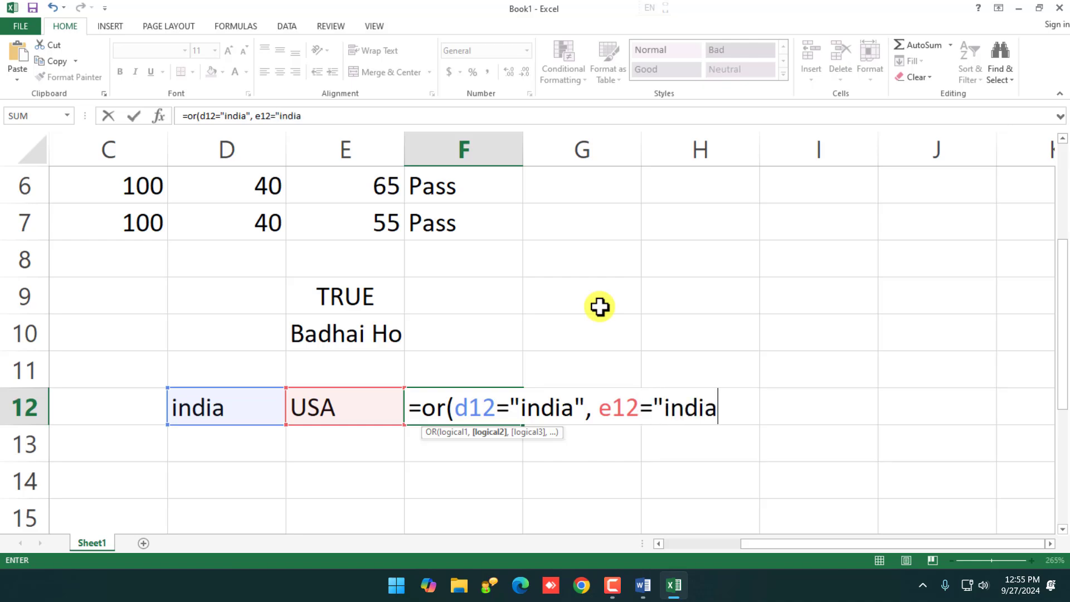
{"action": "type", "text": ")"}
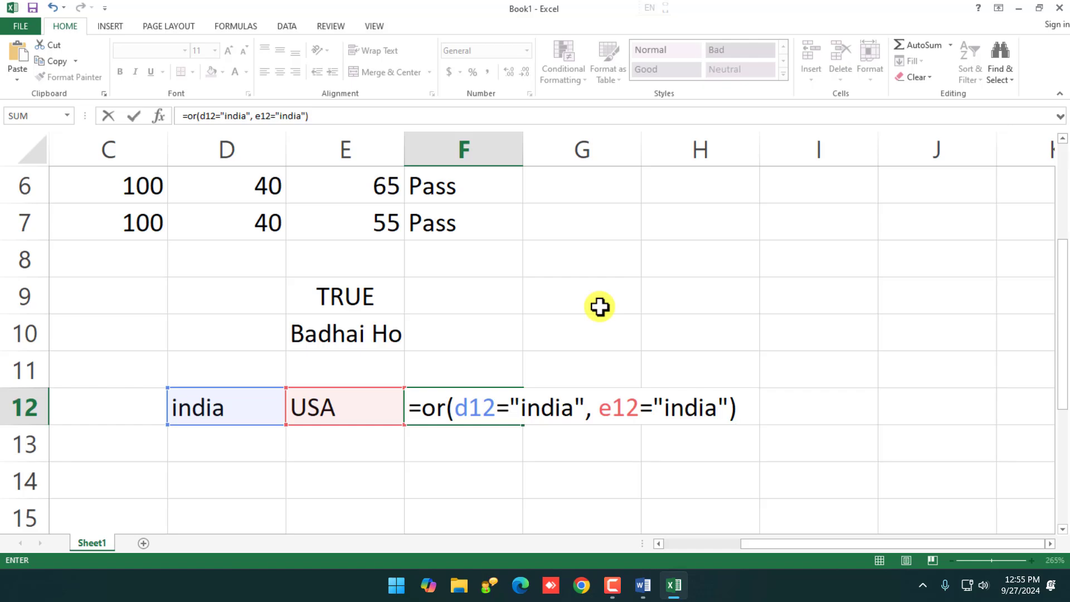
{"action": "key", "text": "Return"}
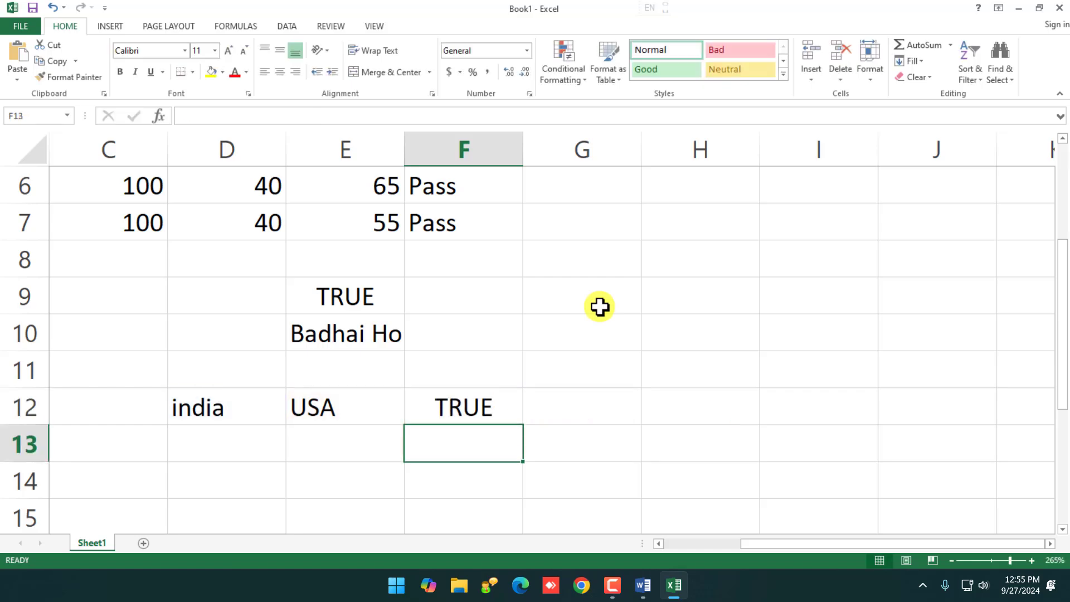
- Set the second country in E12 to india to test the OR formula
{"action": "left_click", "coordinate": [471, 409]}
{"action": "left_click", "coordinate": [362, 408]}
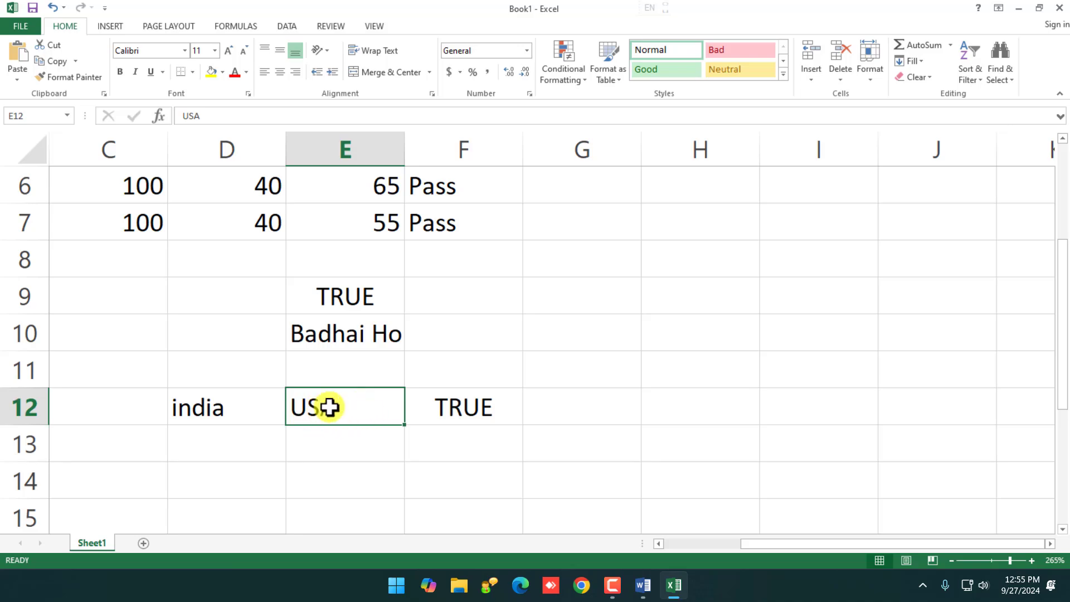
{"action": "type", "text": "india"}
{"action": "key", "text": "Return"}
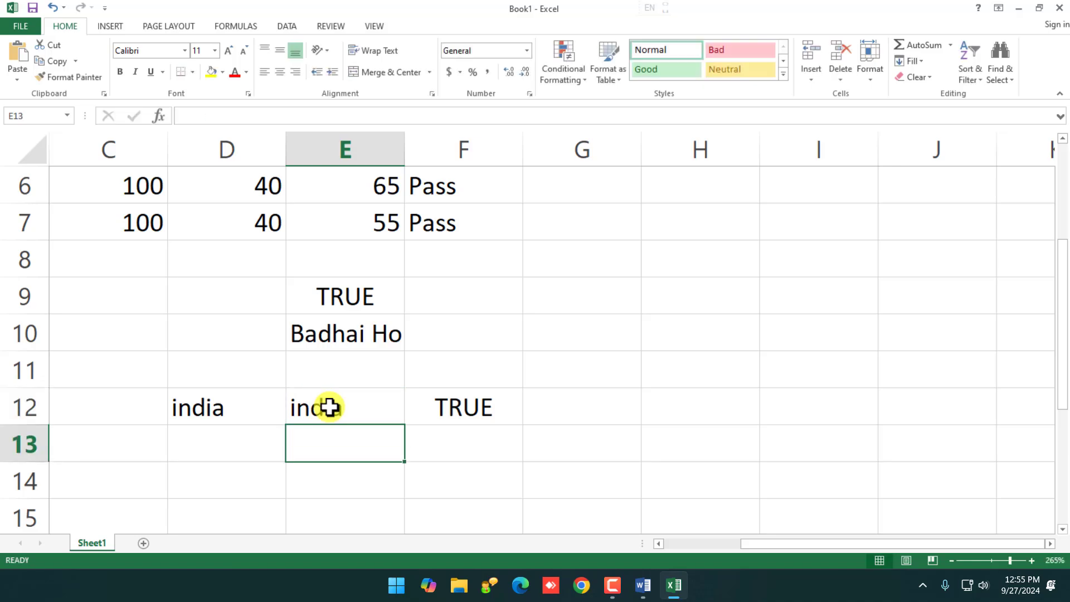
- Change the second country in E12 to lowercase usa
{"action": "left_click", "coordinate": [330, 407]}
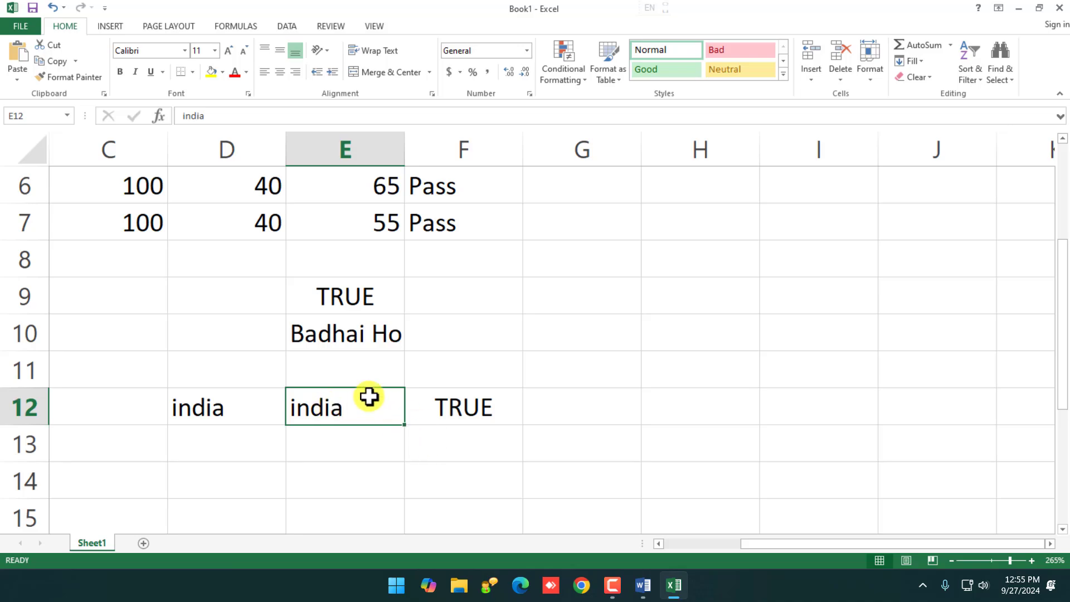
{"action": "type", "text": "usa"}
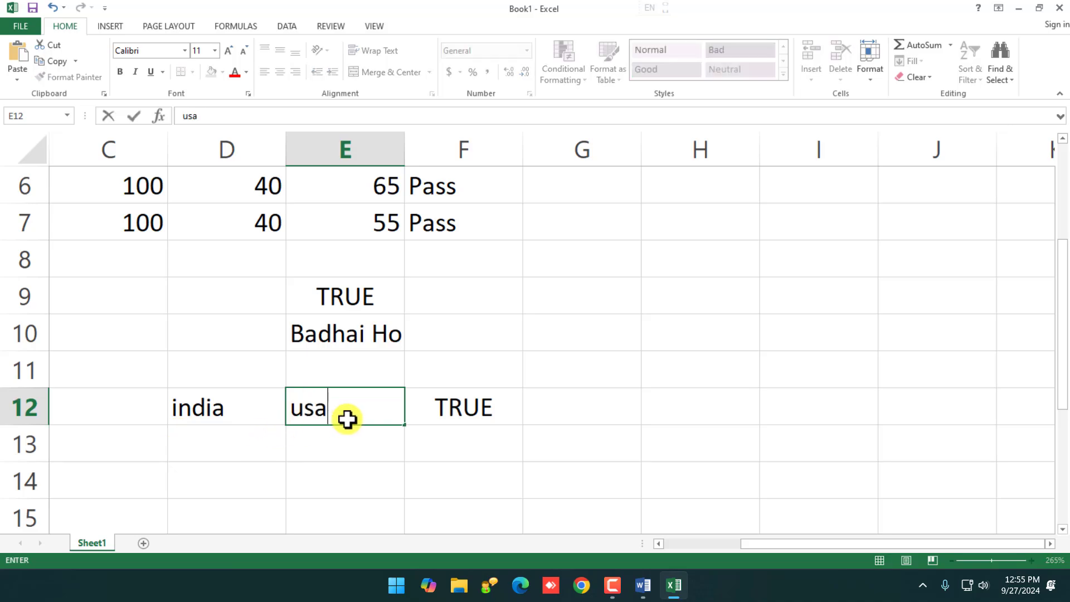
{"action": "key", "text": "Return"}
{"action": "left_click", "coordinate": [348, 419]}
- Set the first country in D12 to USA and inspect the OR formula in F12
{"action": "key", "text": "Left"}
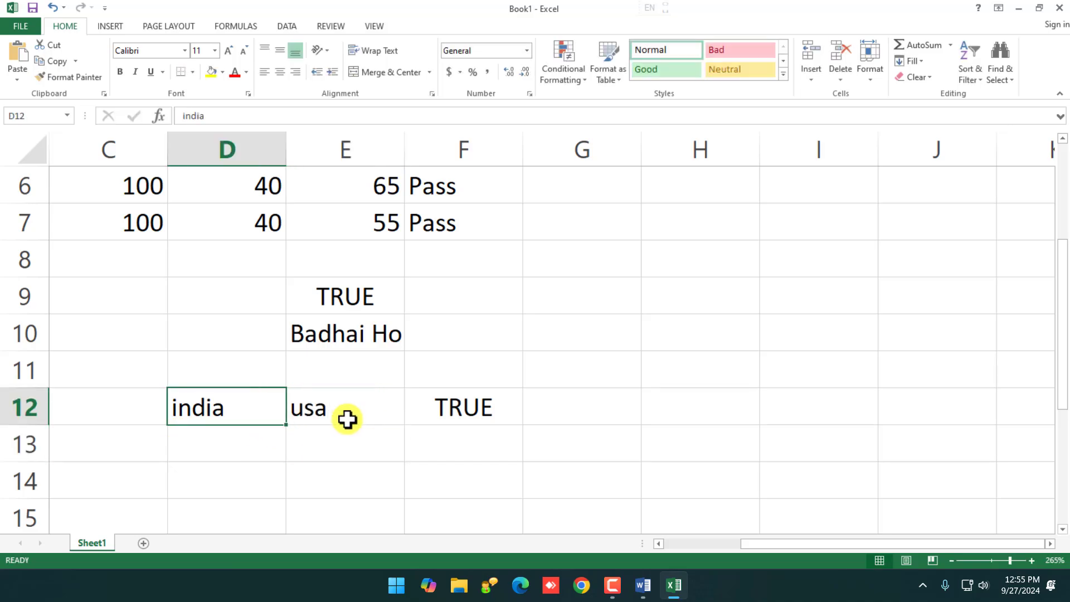
{"action": "type", "text": "USA"}
{"action": "key", "text": "Return"}
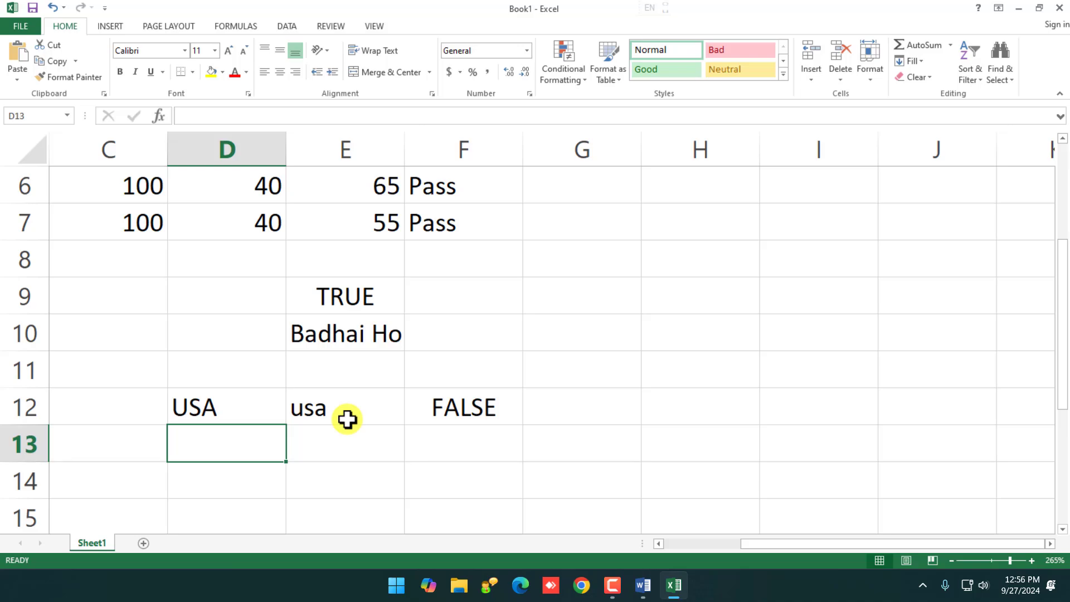
{"action": "key", "text": "Up"}
{"action": "key", "text": "Right"}
{"action": "key", "text": "Right"}
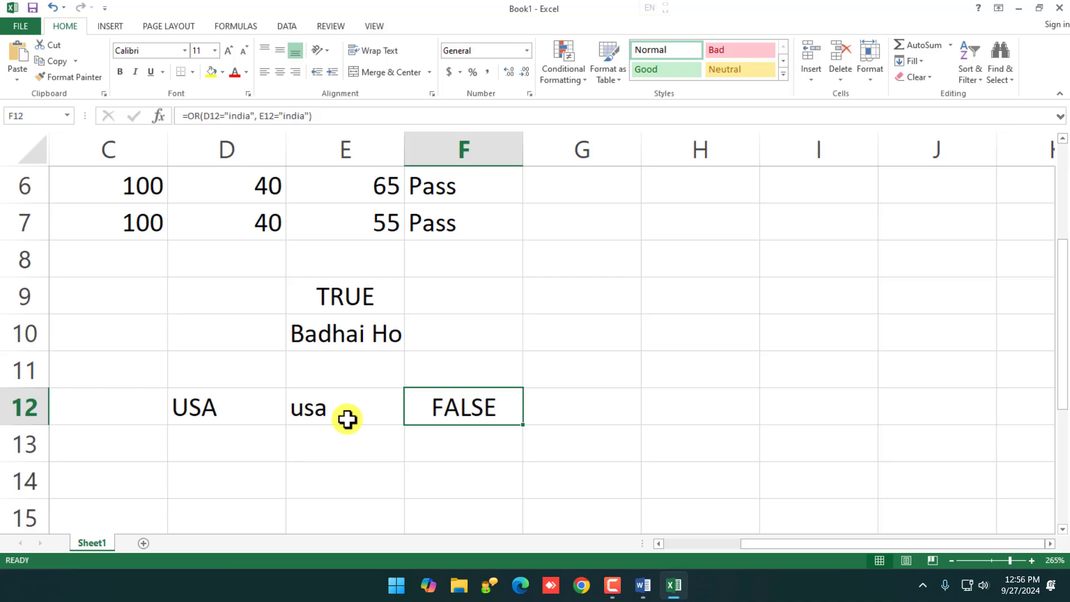
{"action": "double_click", "coordinate": [433, 407]}
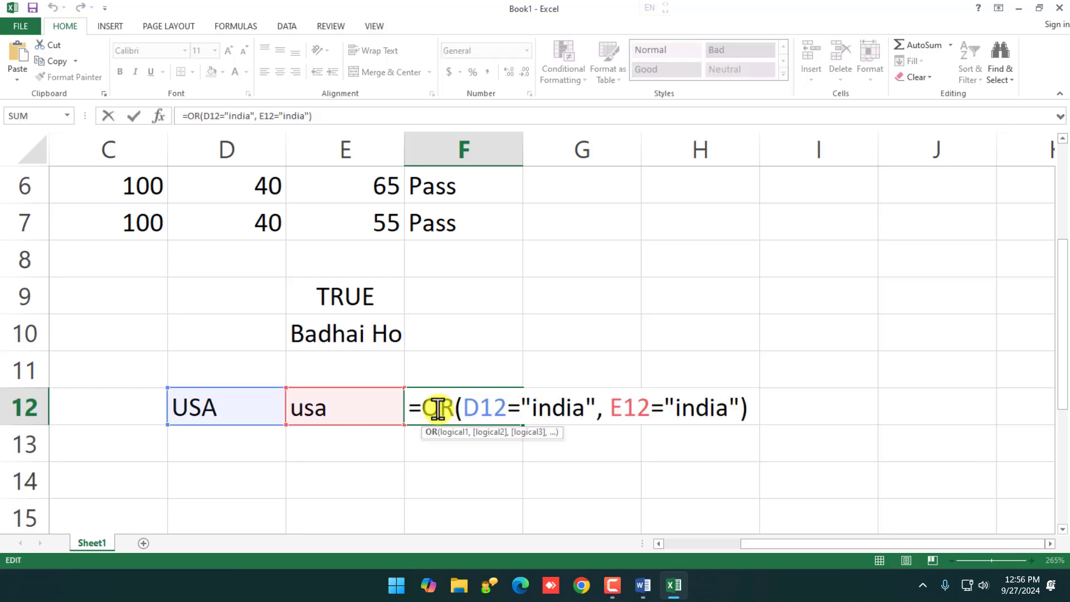
{"action": "key", "text": "Return"}
- Set the first country in D12 to india
{"action": "key", "text": "Left"}
{"action": "key", "text": "Left"}
{"action": "key", "text": "Up"}
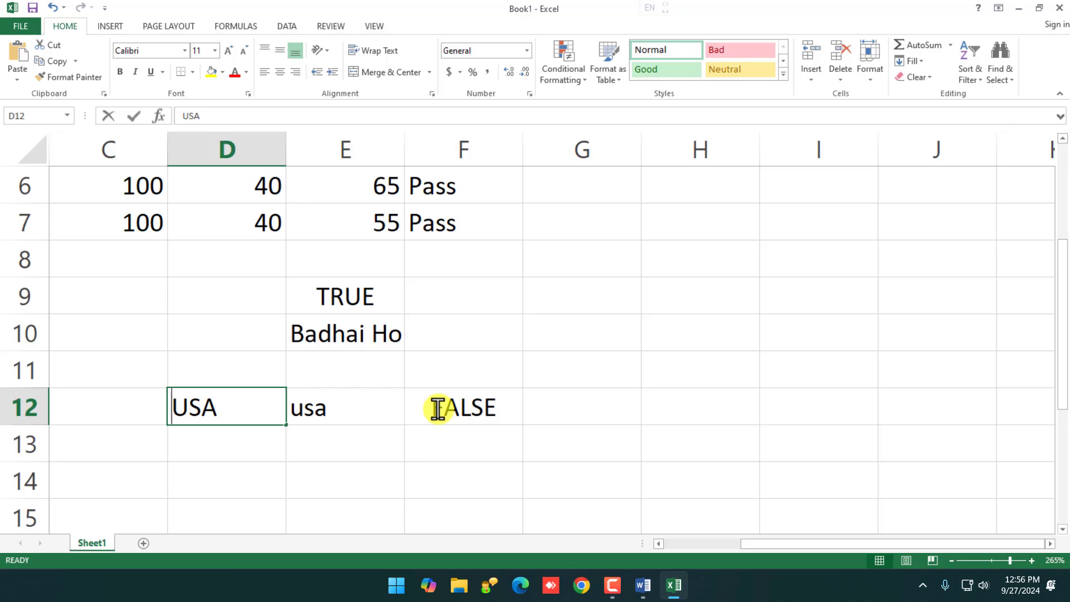
{"action": "type", "text": "india"}
{"action": "key", "text": "Return"}
{"action": "key", "text": "Up"}
{"action": "key", "text": "Up"}
{"action": "key", "text": "Right"}
{"action": "key", "text": "Right"}
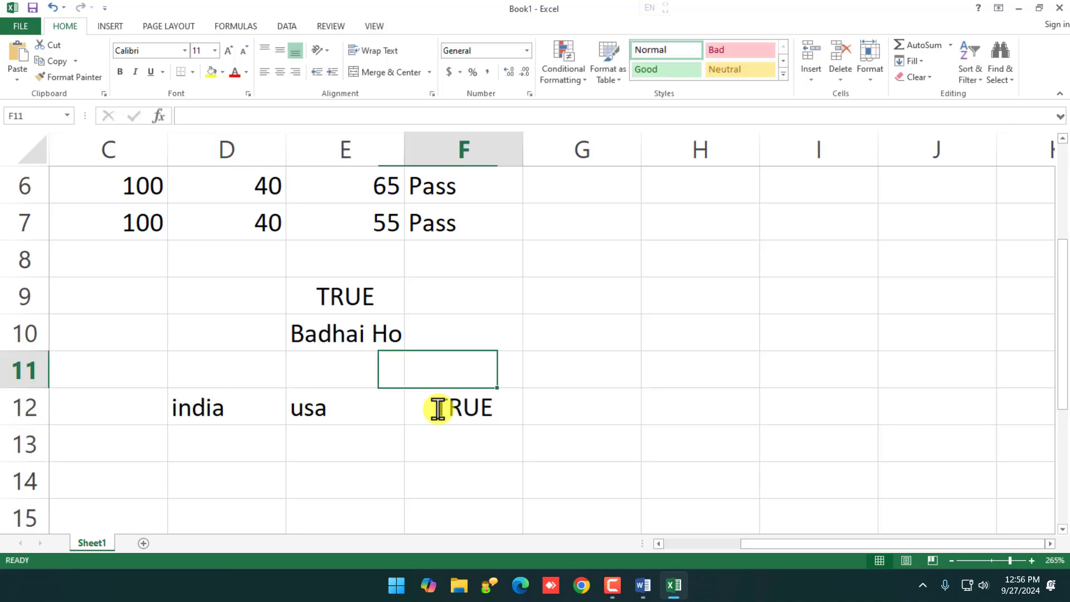
- Examine the TRUE condition in E10's IF formula and the first country condition in F12's OR formula
{"action": "left_click", "coordinate": [438, 409]}
{"action": "double_click", "coordinate": [372, 336]}
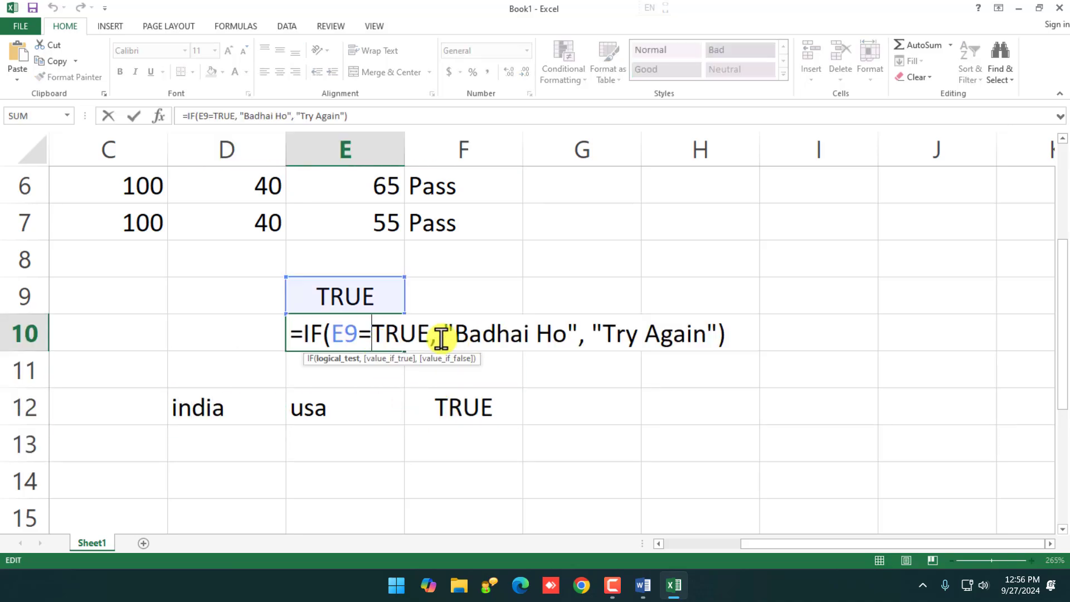
{"action": "left_click_drag", "start_coordinate": [372, 335], "coordinate": [427, 332]}
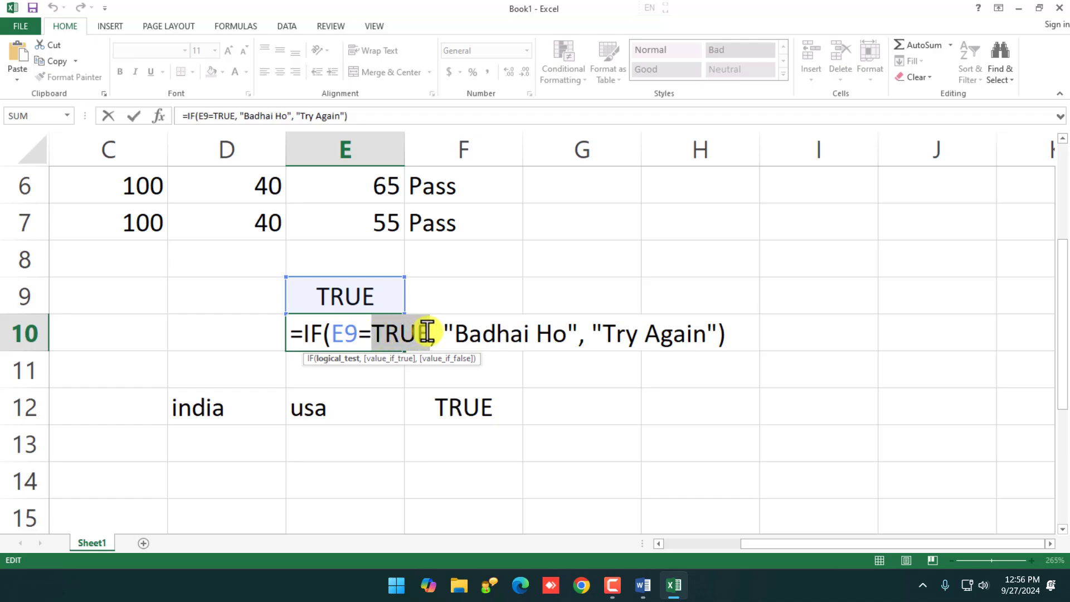
{"action": "key", "text": "Return"}
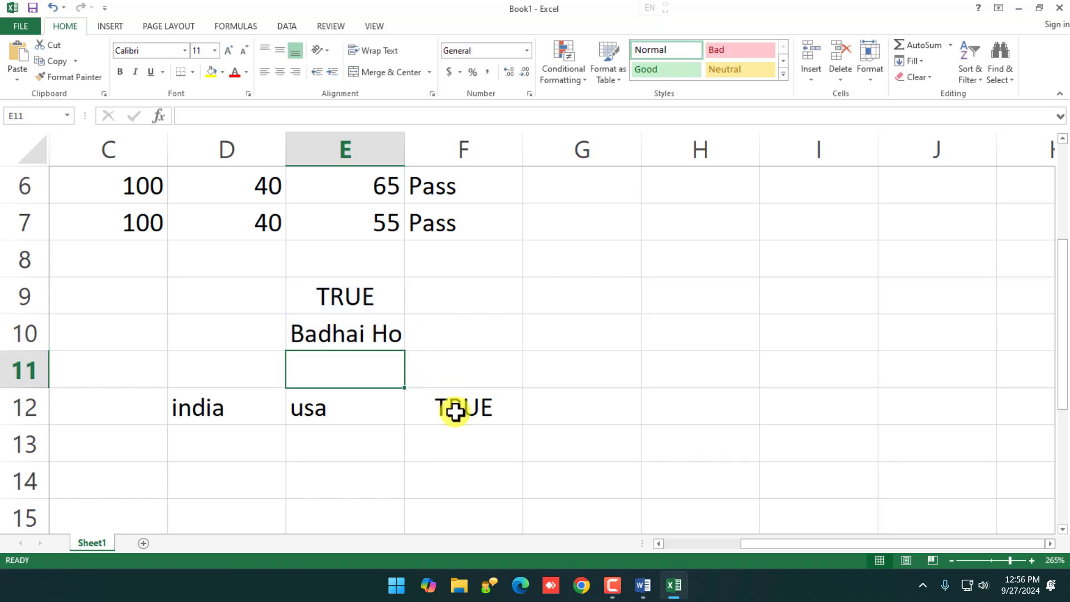
{"action": "double_click", "coordinate": [455, 412]}
{"action": "left_click_drag", "start_coordinate": [538, 410], "coordinate": [570, 407]}
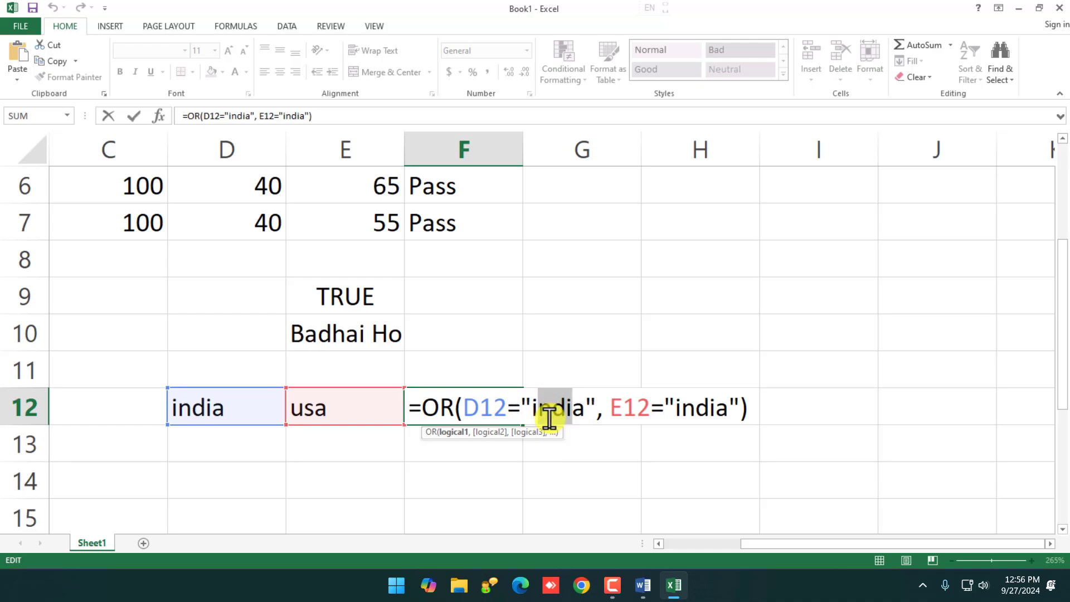
{"action": "key", "text": "Return"}
- Review the mark conditions in E9's AND formula and compare them with the quoted "india" text in F12's OR formula
{"action": "double_click", "coordinate": [379, 294]}
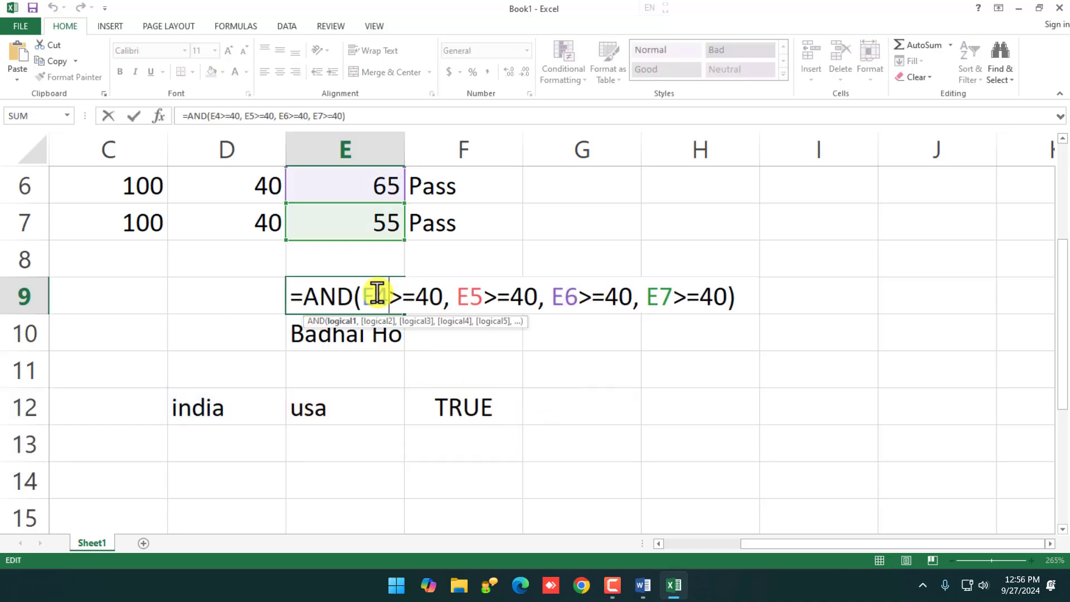
{"action": "left_click_drag", "start_coordinate": [363, 296], "coordinate": [720, 298]}
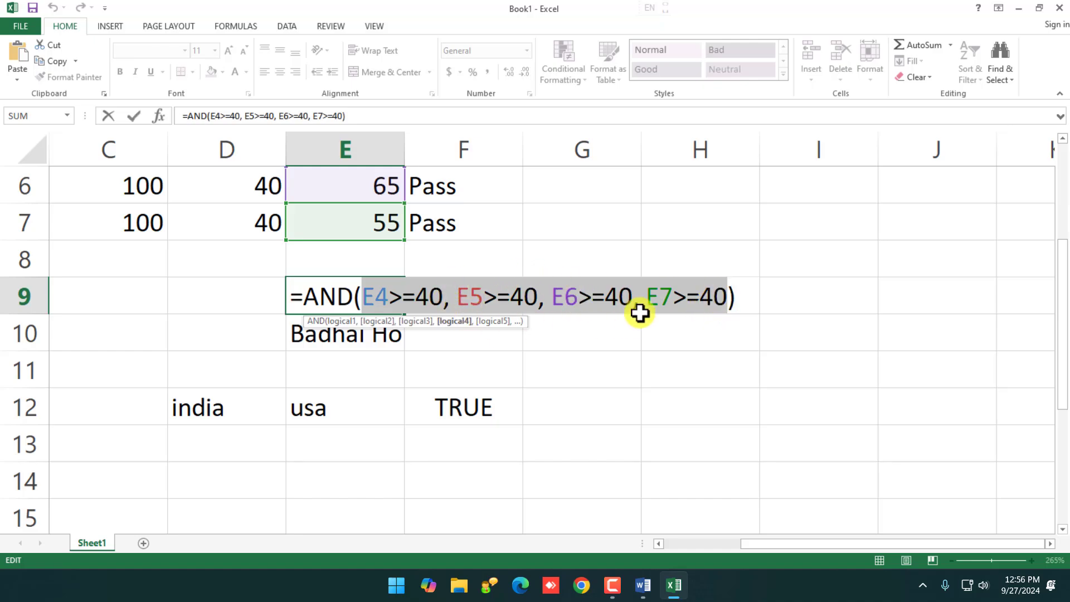
{"action": "key", "text": "Return"}
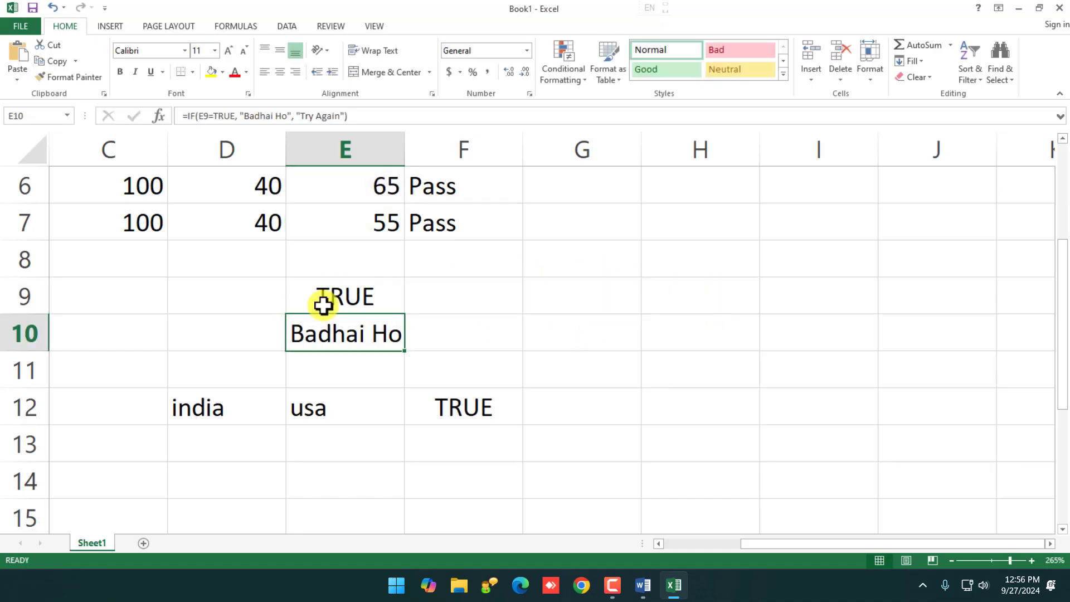
{"action": "left_click", "coordinate": [323, 305]}
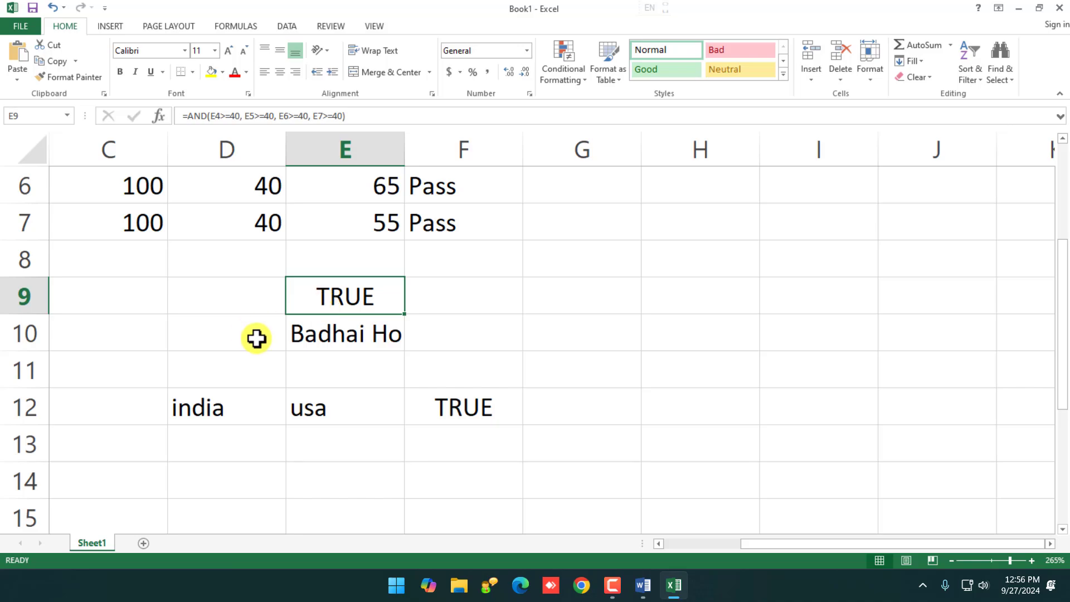
{"action": "left_click", "coordinate": [205, 404]}
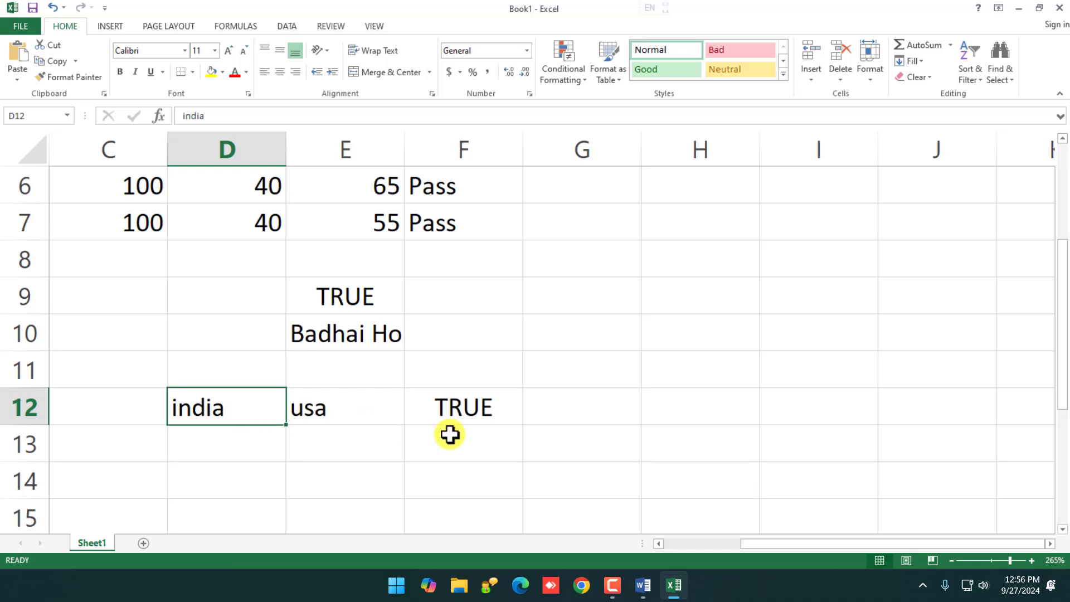
{"action": "double_click", "coordinate": [466, 415]}
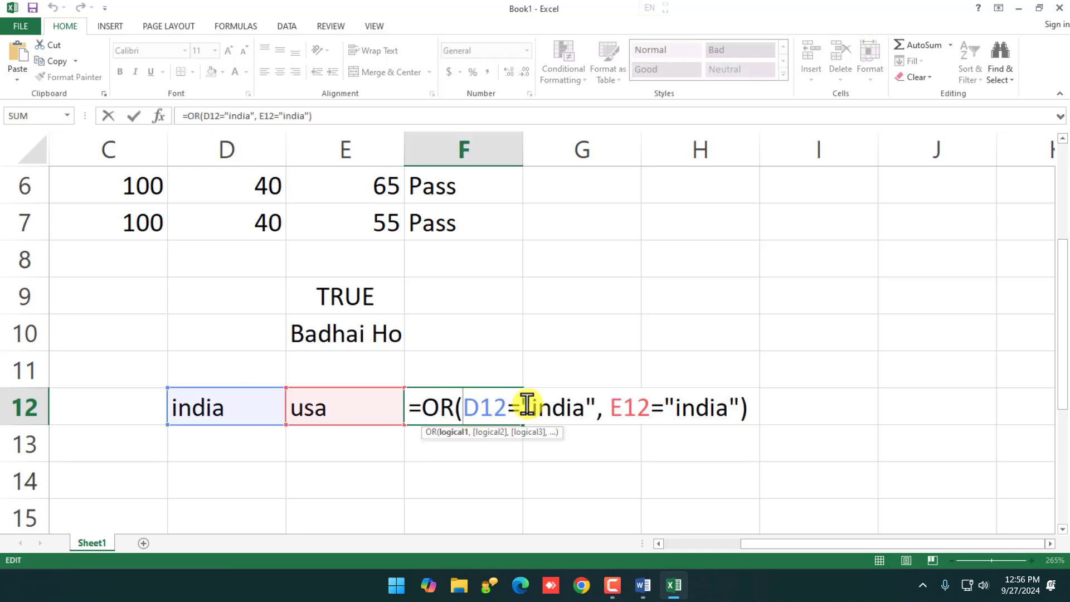
{"action": "left_click_drag", "start_coordinate": [524, 406], "coordinate": [587, 405]}
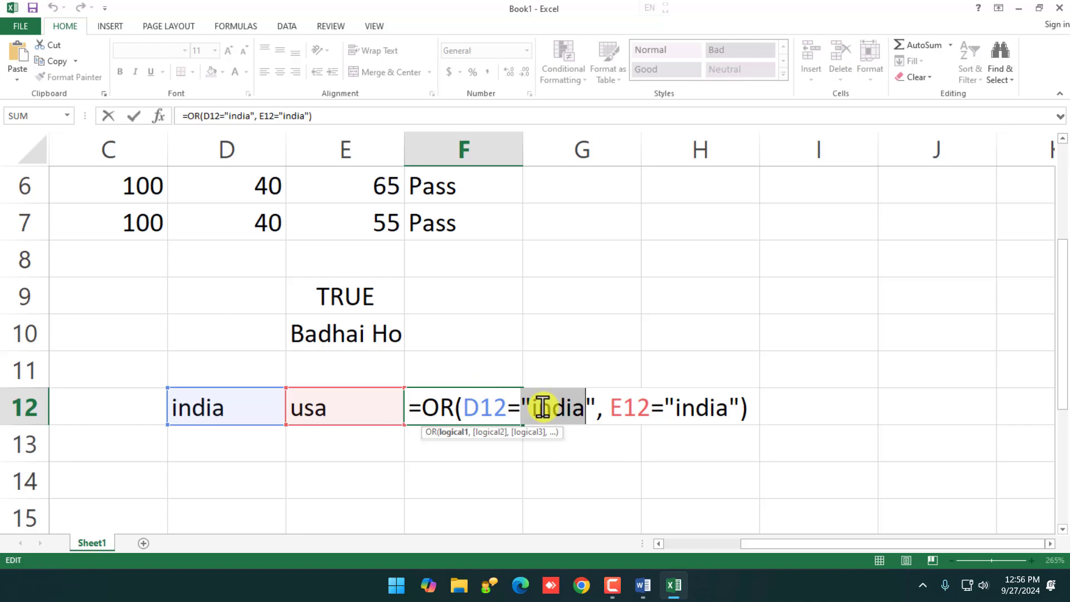
{"action": "left_click_drag", "start_coordinate": [535, 408], "coordinate": [586, 407]}
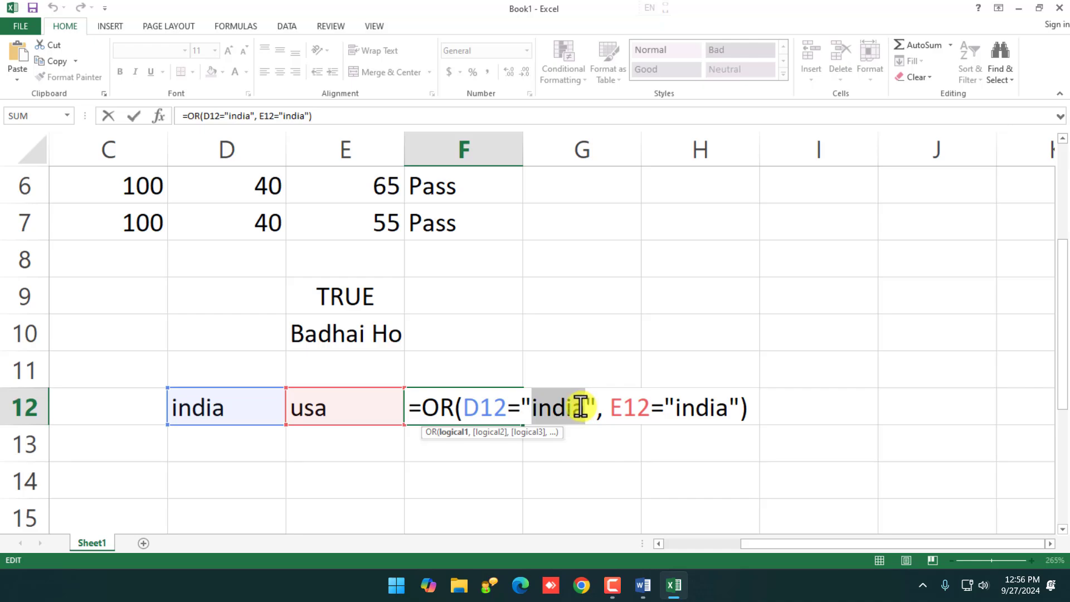
{"action": "key", "text": "Return"}
- Enter 18 in cell E14 as the test value for a NOT example
{"action": "scroll", "coordinate": [370, 429], "scroll_direction": "down", "scroll_amount": 1}
{"action": "left_click", "coordinate": [352, 368]}
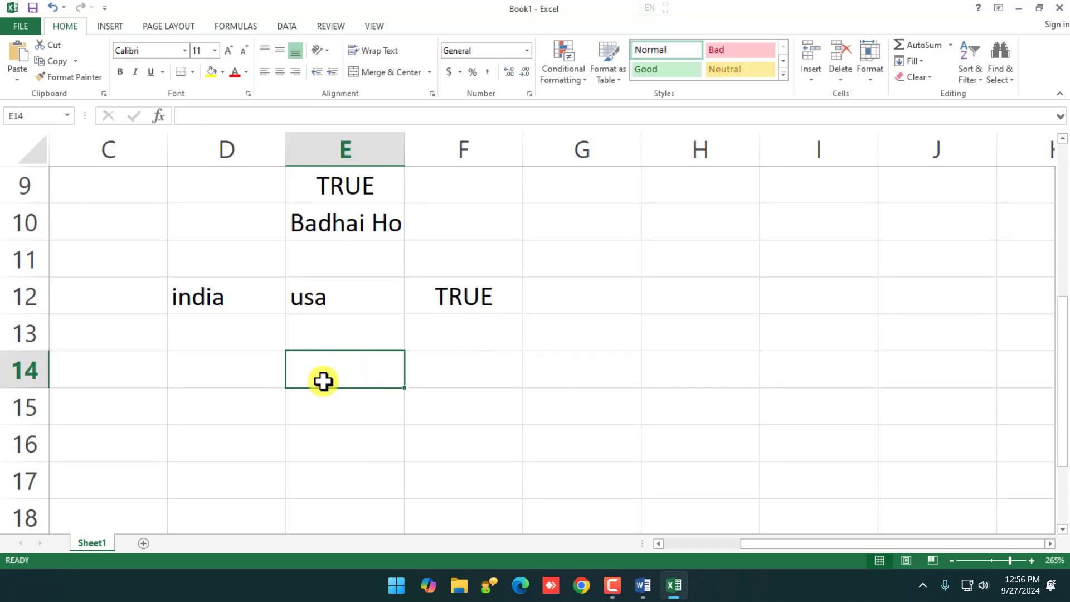
{"action": "left_click", "coordinate": [457, 372]}
{"action": "key", "text": "Left"}
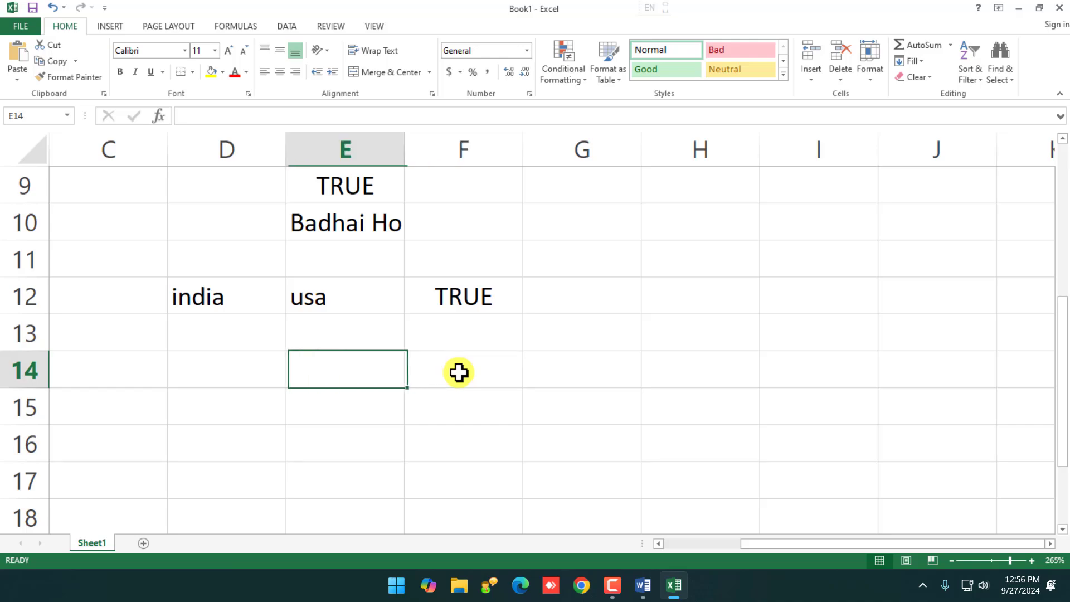
{"action": "type", "text": "18"}
- Enter the formula =NOT(E14>=18) in cell F14
{"action": "left_click", "coordinate": [458, 372]}
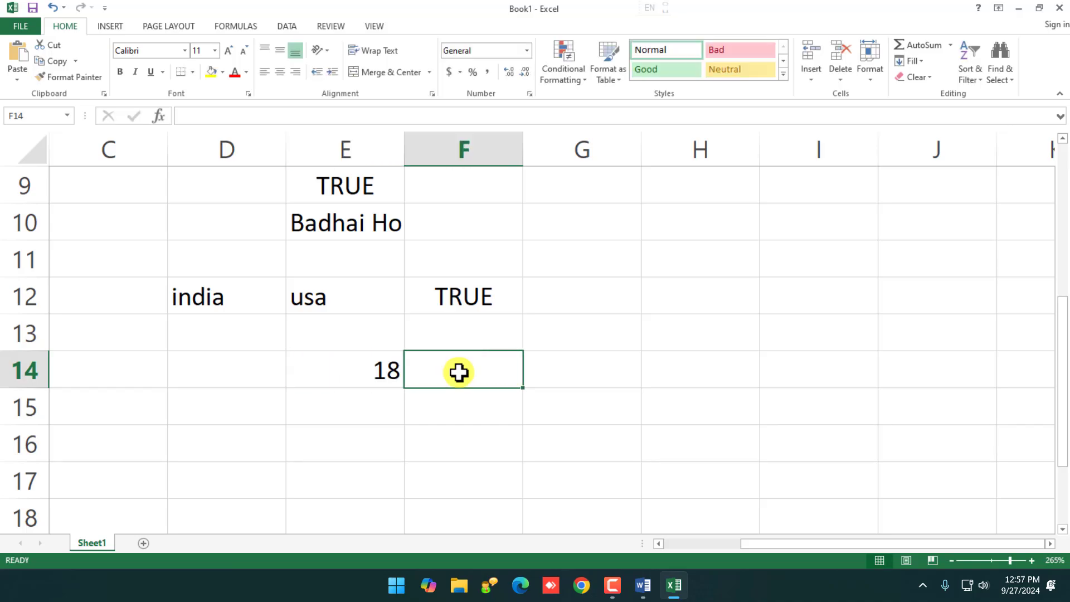
{"action": "type", "text": "=not"}
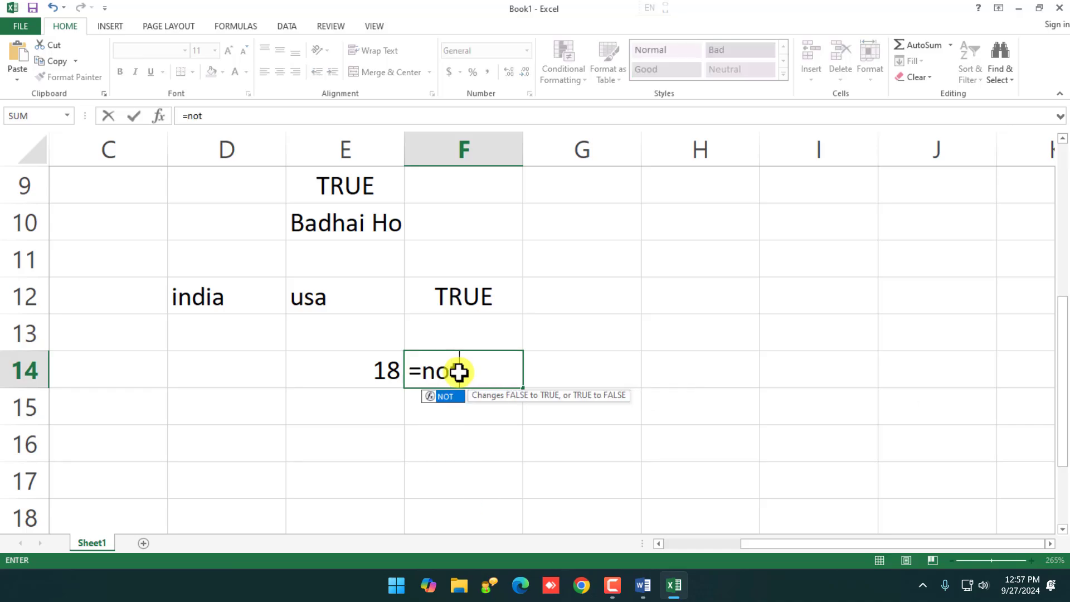
{"action": "type", "text": "("}
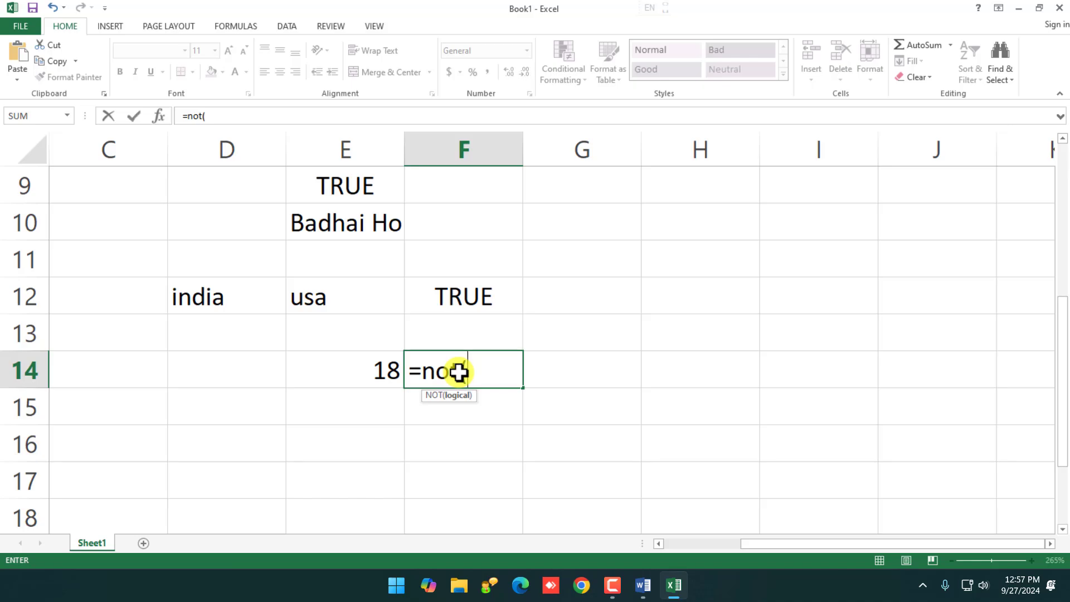
{"action": "type", "text": "e14>"}
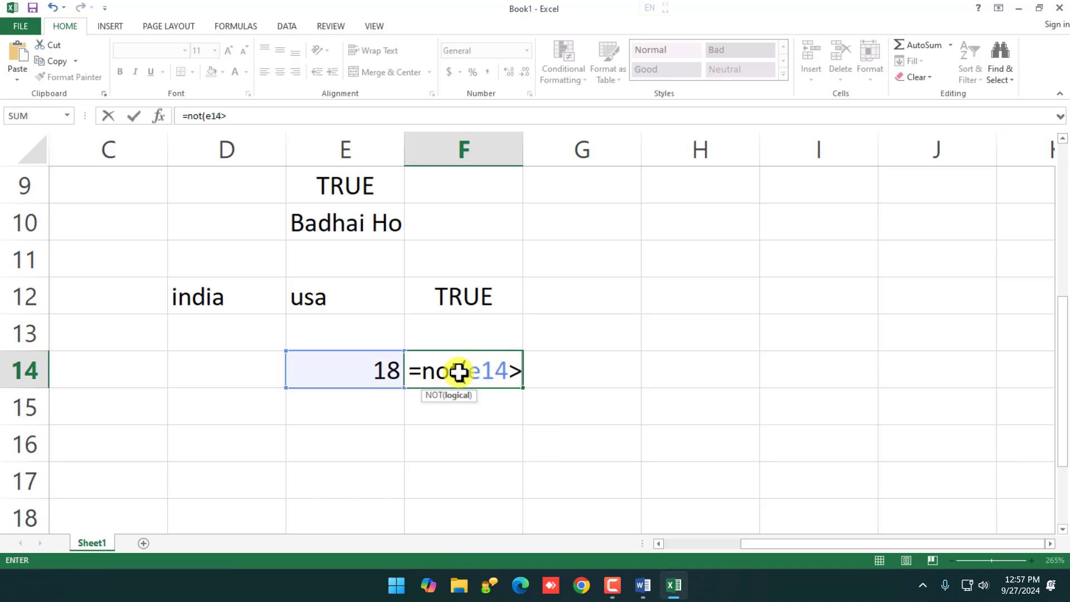
{"action": "type", "text": "=40"}
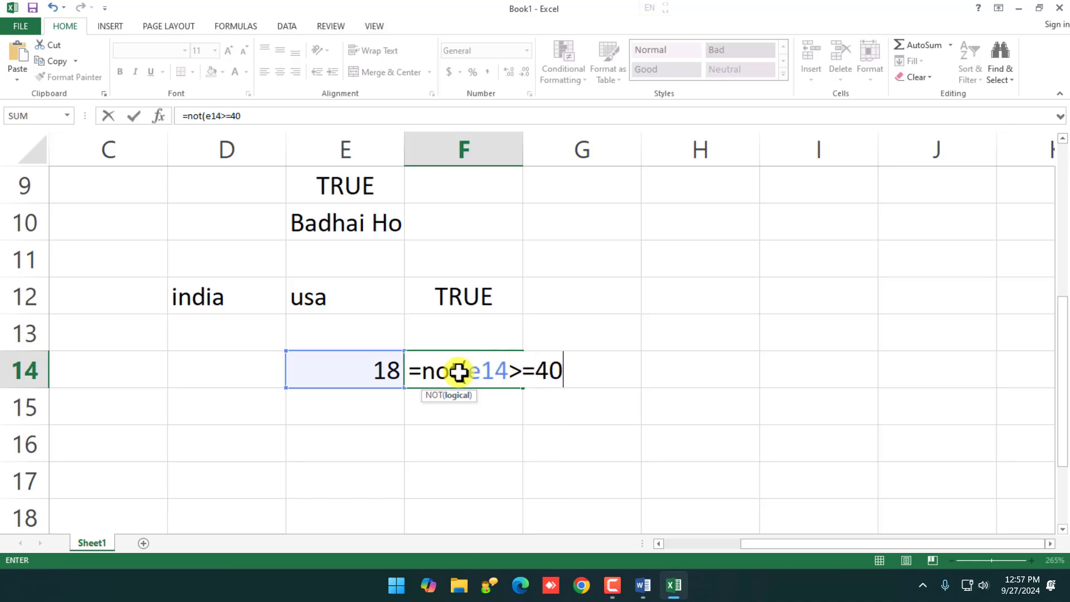
{"action": "key", "text": "BackSpace"}
{"action": "key", "text": "BackSpace"}
{"action": "type", "text": "19"}
{"action": "key", "text": "BackSpace"}
{"action": "type", "text": "8)"}
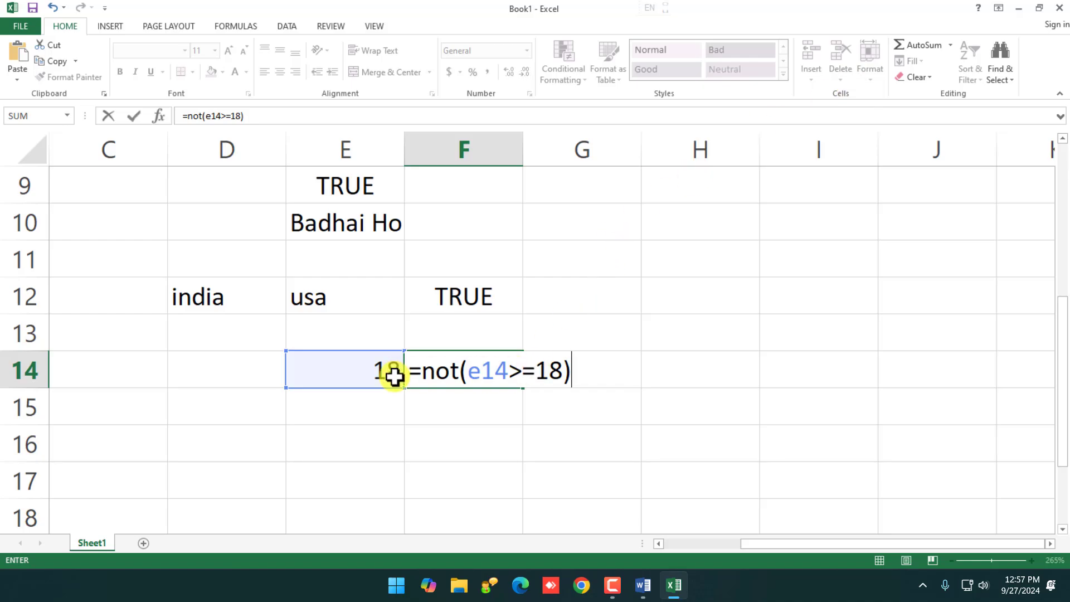
{"action": "key", "text": "Return"}
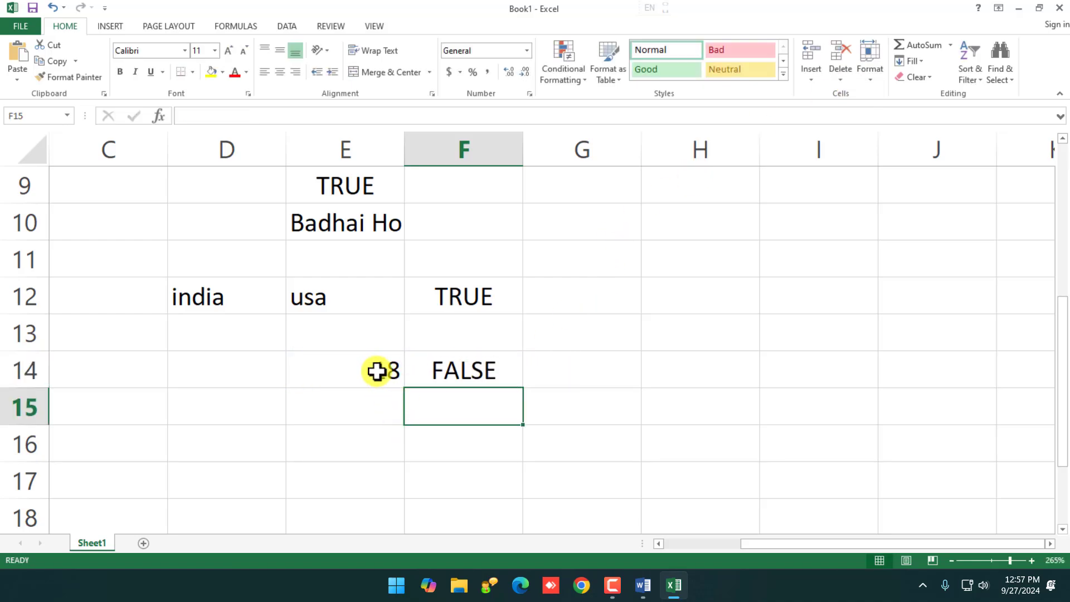
- Inspect the NOT function name in F14's formula and set the test value in E14 to 17
{"action": "double_click", "coordinate": [477, 369]}
{"action": "left_click_drag", "start_coordinate": [429, 370], "coordinate": [466, 370]}
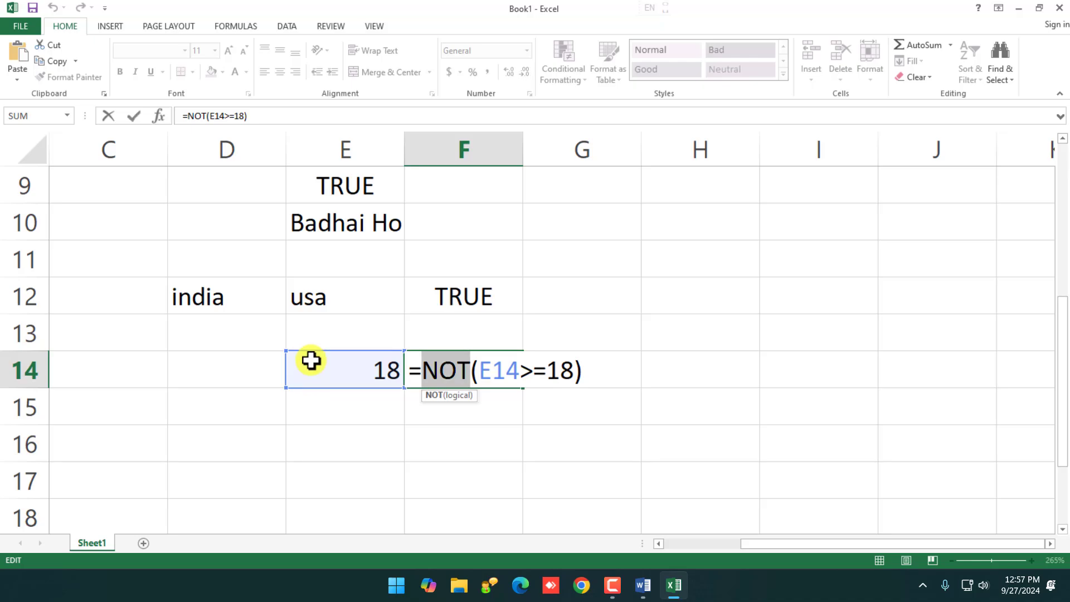
{"action": "key", "text": "Return"}
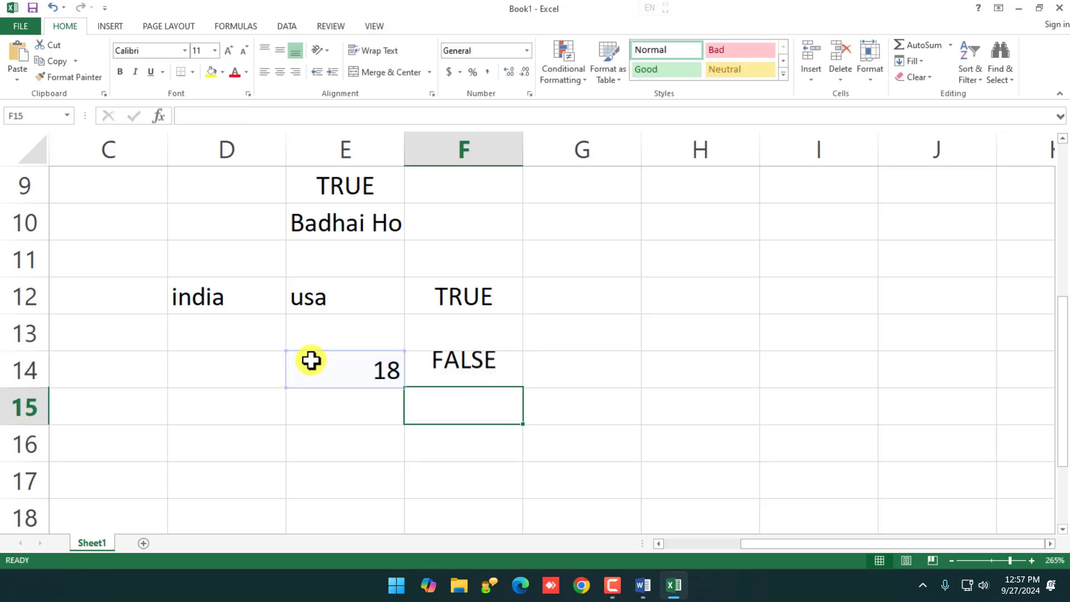
{"action": "left_click", "coordinate": [315, 365]}
{"action": "type", "text": "17"}
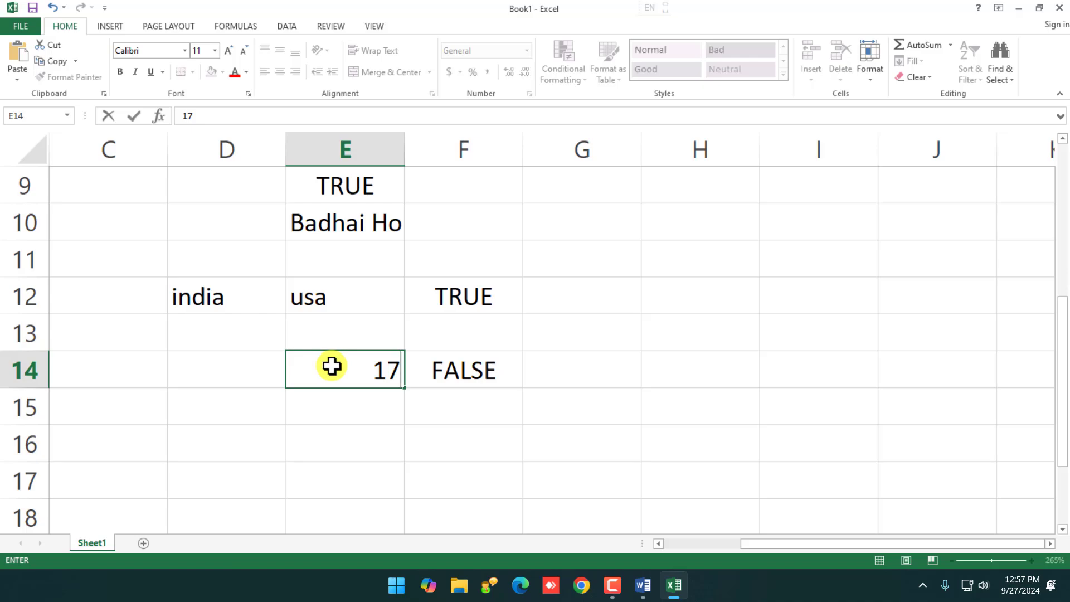
{"action": "key", "text": "Return"}
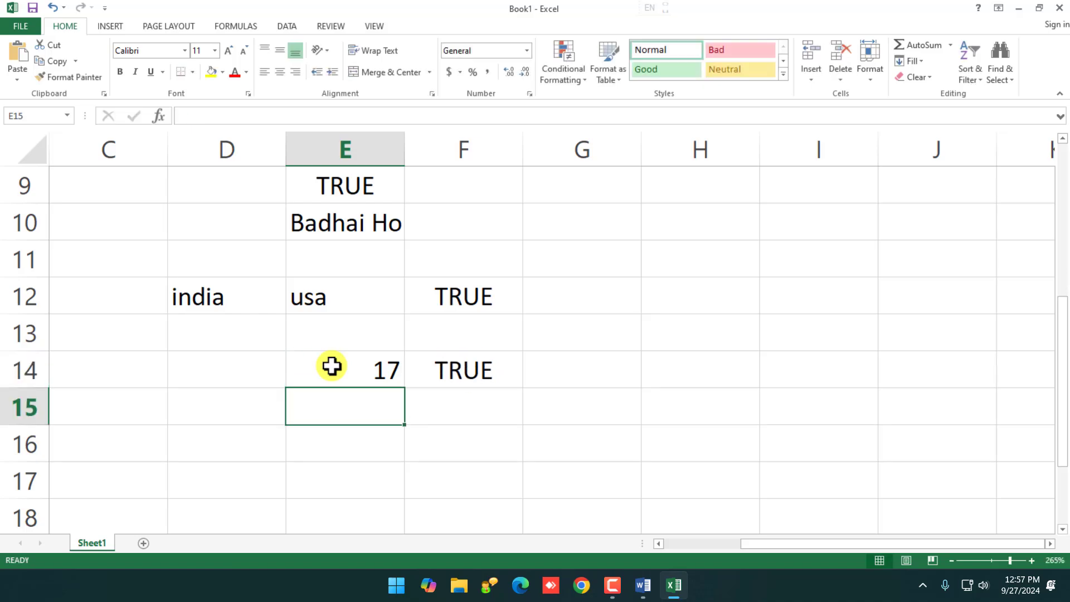
- Check the E14 reference in F14's NOT formula and set the test value in E14 to 58
{"action": "double_click", "coordinate": [507, 360]}
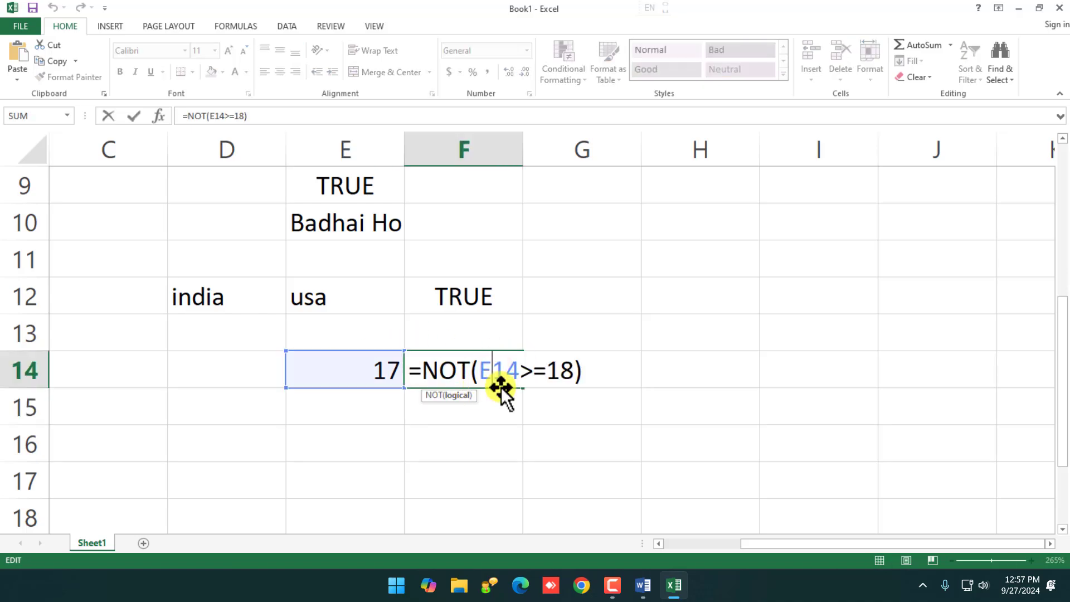
{"action": "left_click_drag", "start_coordinate": [480, 377], "coordinate": [529, 375]}
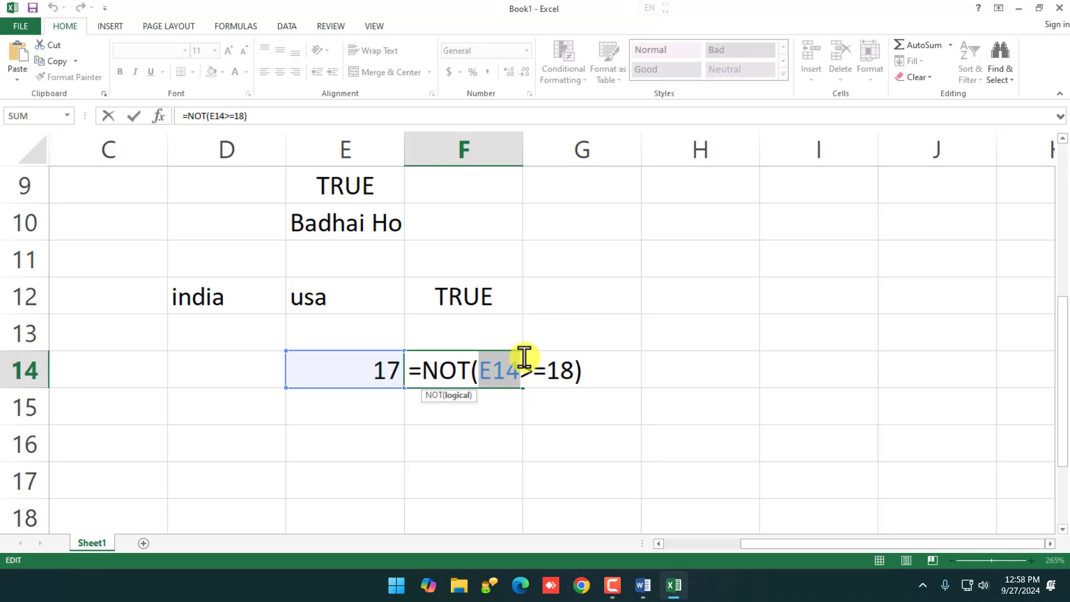
{"action": "key", "text": "Return"}
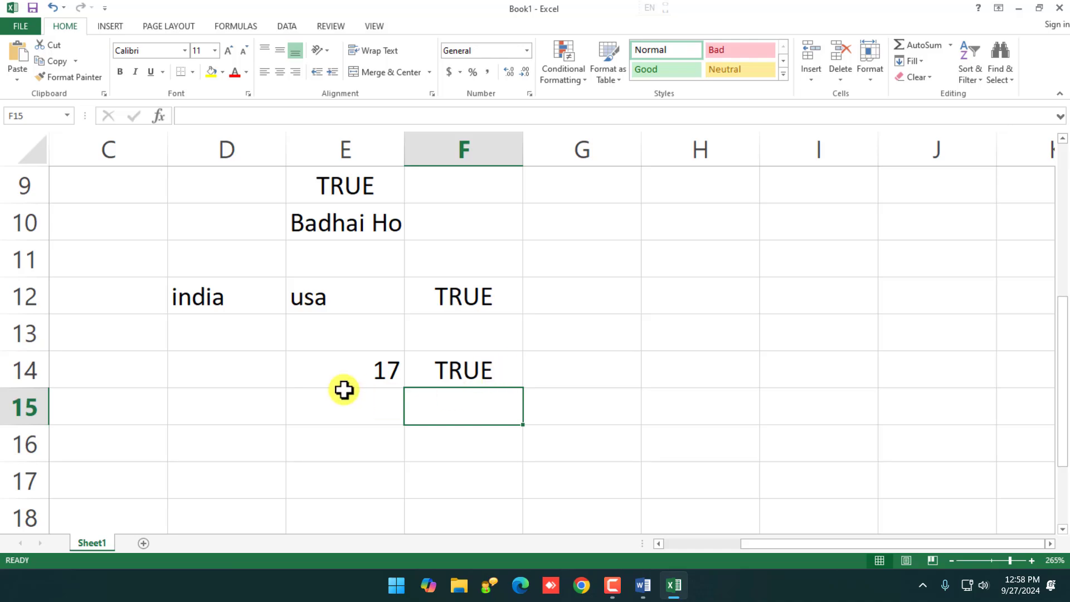
{"action": "double_click", "coordinate": [358, 370]}
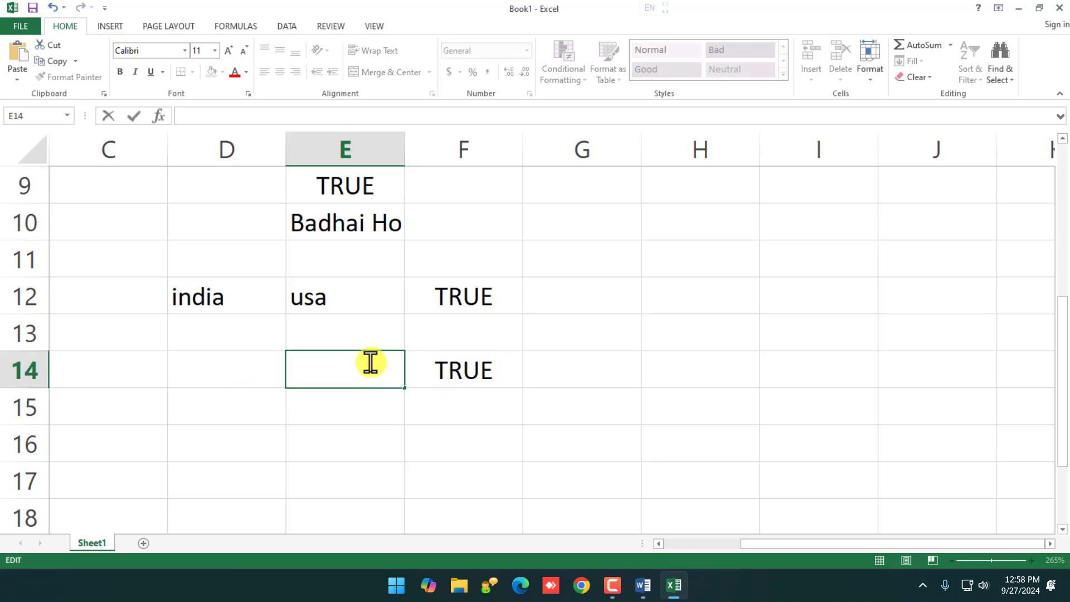
{"action": "type", "text": "58"}
{"action": "key", "text": "Return"}
- Examine the E14>=18 condition inside the NOT formula in F14, leaving the formula as it is
{"action": "double_click", "coordinate": [466, 368]}
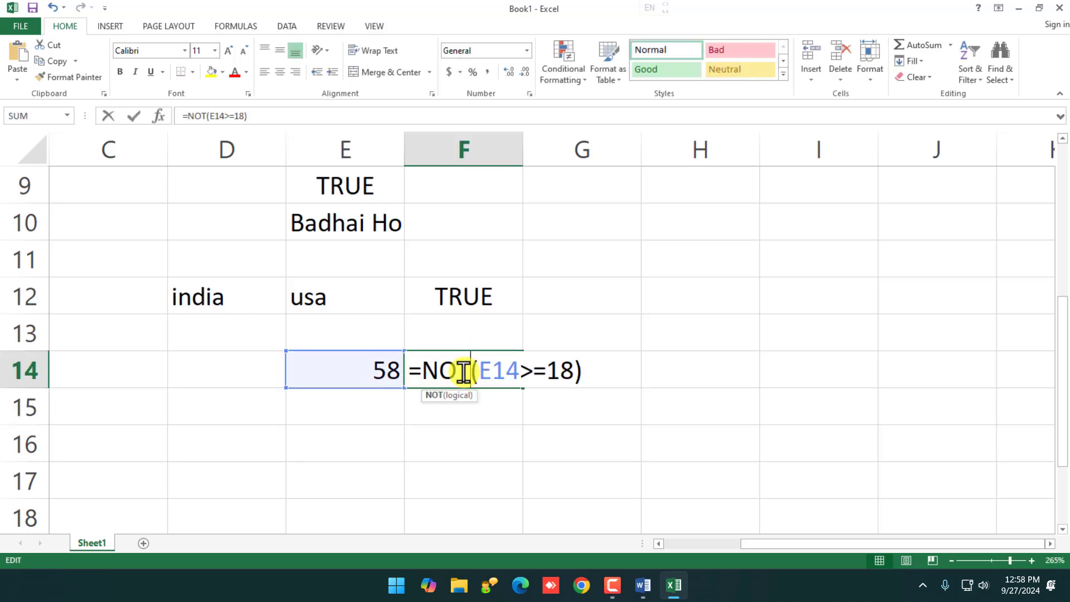
{"action": "left_click_drag", "start_coordinate": [478, 372], "coordinate": [567, 374]}
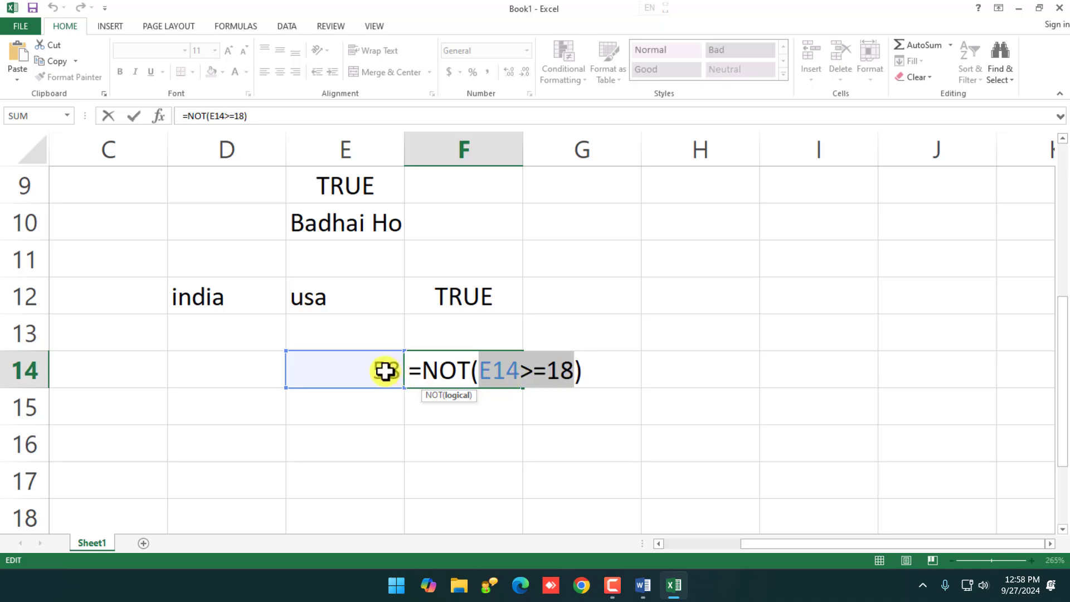
{"action": "key", "text": "Return"}
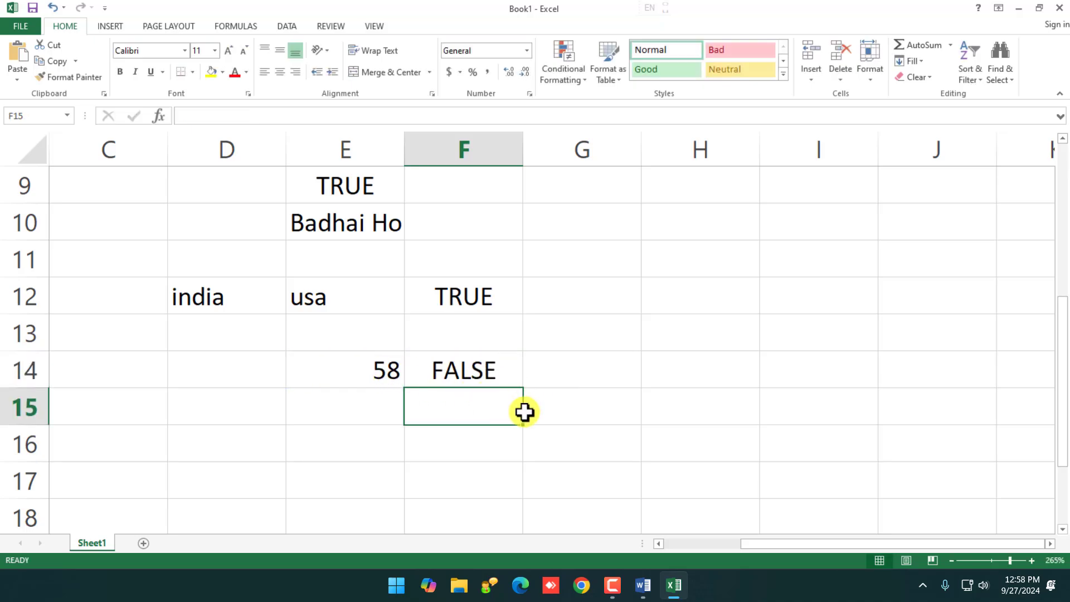
{"action": "left_click", "coordinate": [459, 362]}
{"action": "double_click", "coordinate": [459, 363]}
{"action": "left_click_drag", "start_coordinate": [481, 370], "coordinate": [573, 370]}
{"action": "left_click", "coordinate": [576, 374]}
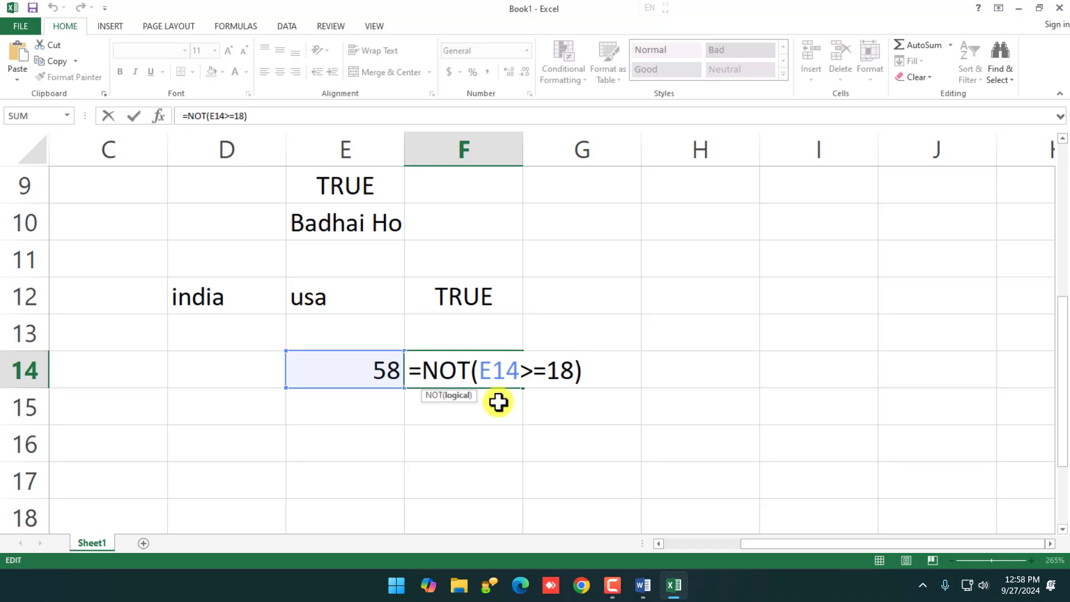
{"action": "key", "text": "Return"}
- Switch to the Logical Function document in Word and place the text cursor in the OR line
{"action": "scroll", "coordinate": [485, 519], "scroll_direction": "up", "scroll_amount": 2}
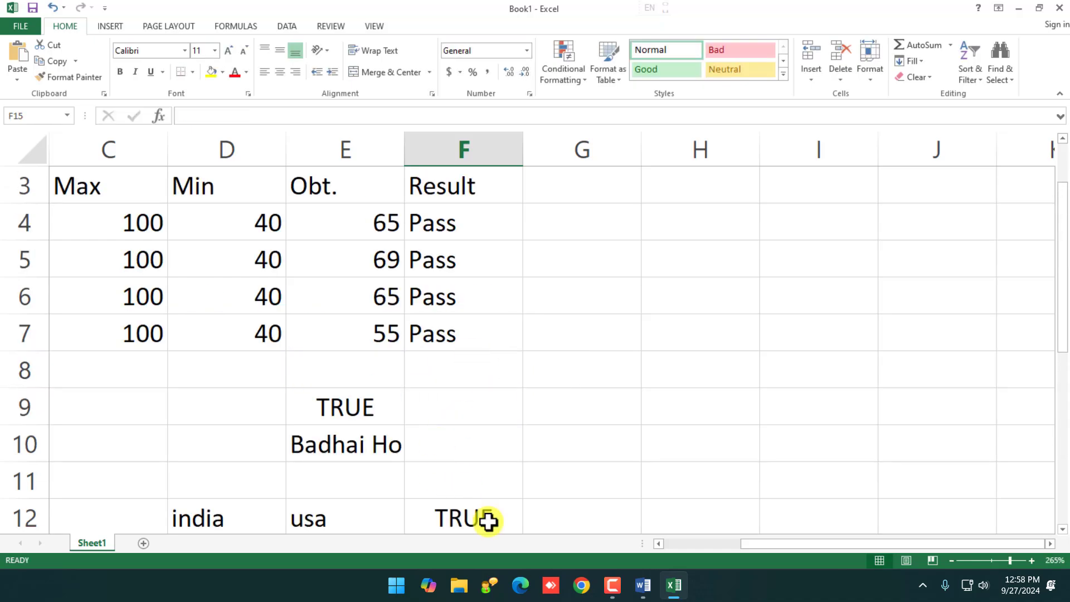
{"action": "left_click", "coordinate": [643, 585]}
{"action": "left_click", "coordinate": [388, 322]}
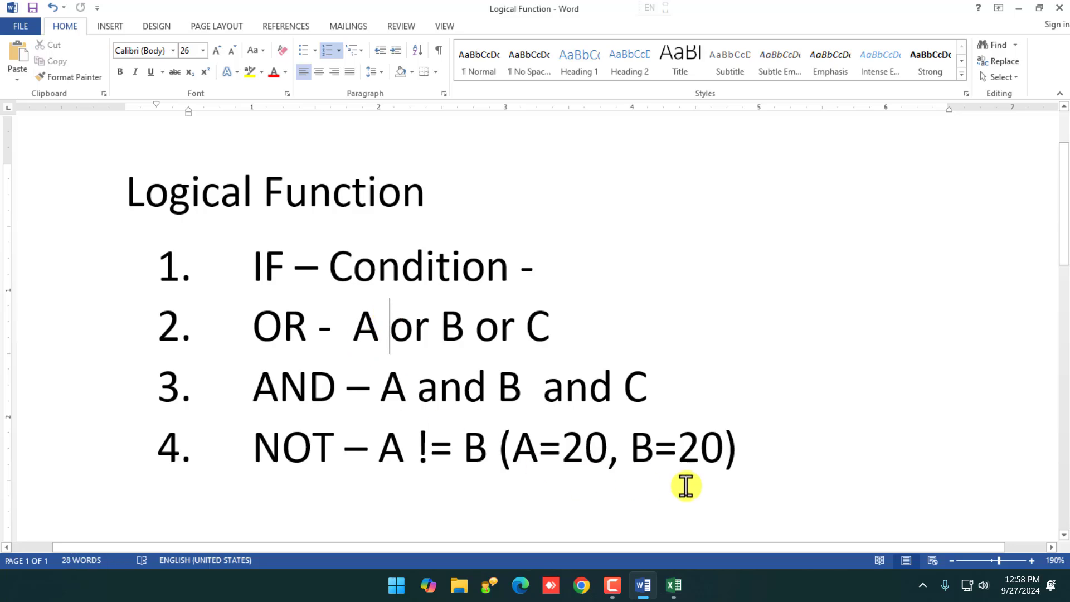
- Highlight the Logical Function heading and its four list items in the document to review them, then clear the selection
{"action": "left_click_drag", "start_coordinate": [750, 449], "coordinate": [65, 173]}
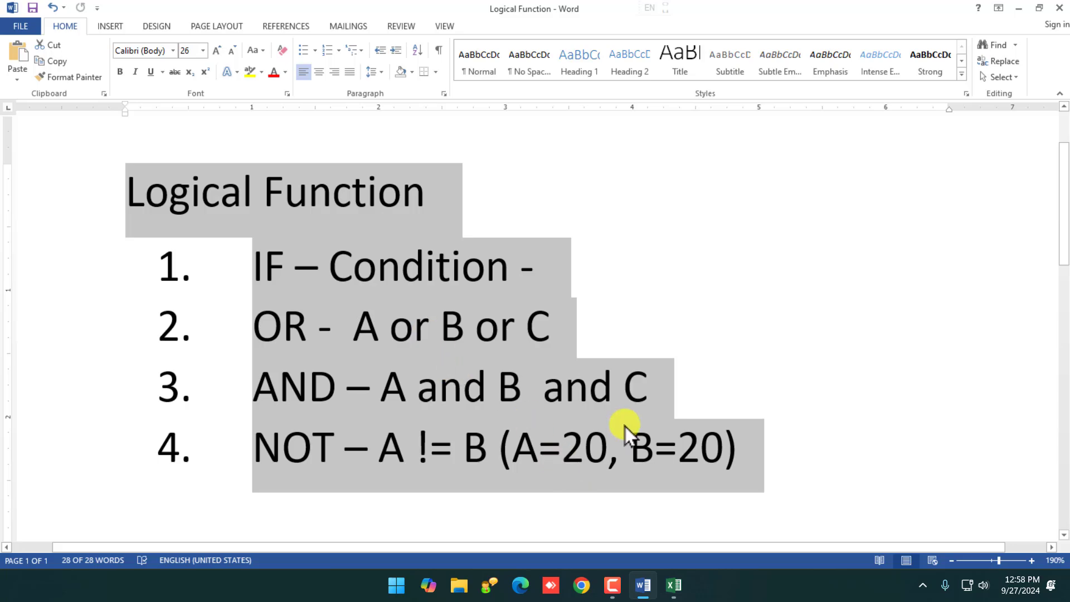
{"action": "left_click", "coordinate": [631, 446]}
{"action": "left_click_drag", "start_coordinate": [776, 458], "coordinate": [115, 201]}
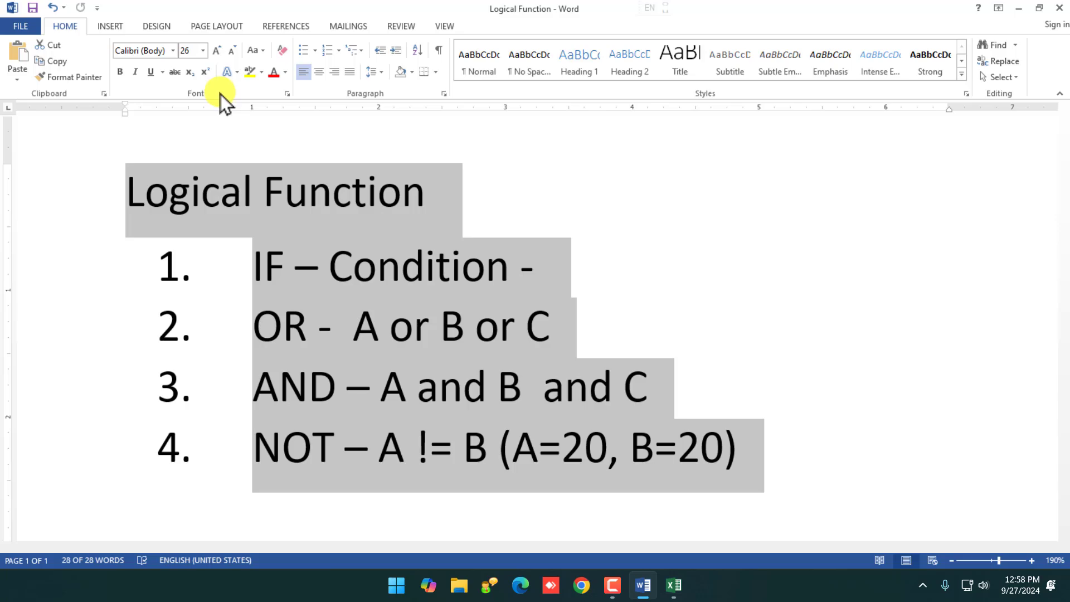
{"action": "left_click", "coordinate": [761, 403]}
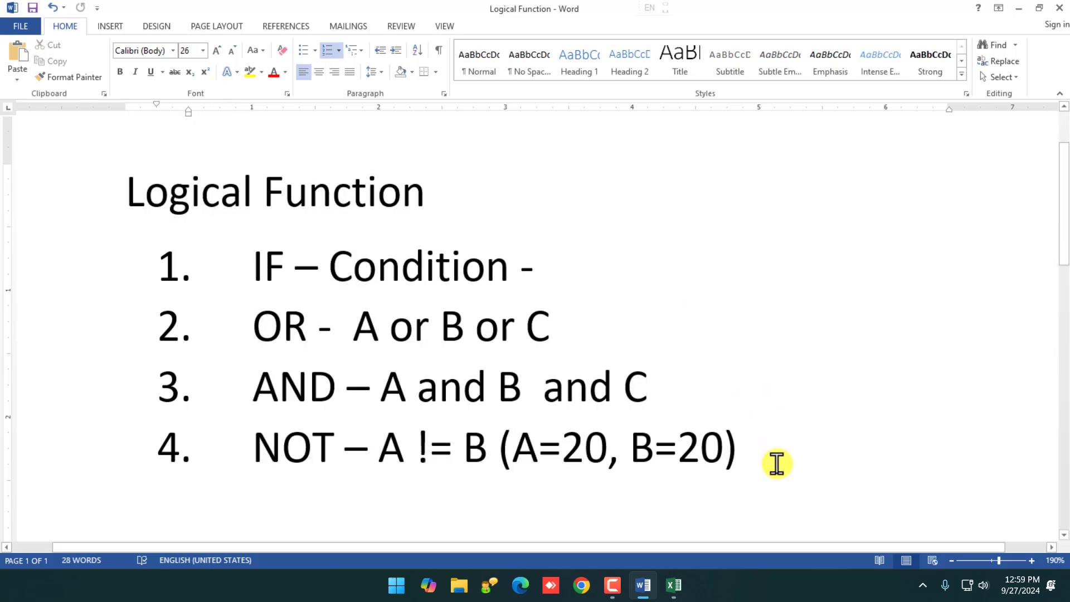
- Switch to the Book1 workbook in Excel and examine the arguments of F4's IF formula, keeping the formula as it is
{"action": "left_click", "coordinate": [675, 583]}
{"action": "scroll", "coordinate": [513, 423], "scroll_direction": "up", "scroll_amount": 1}
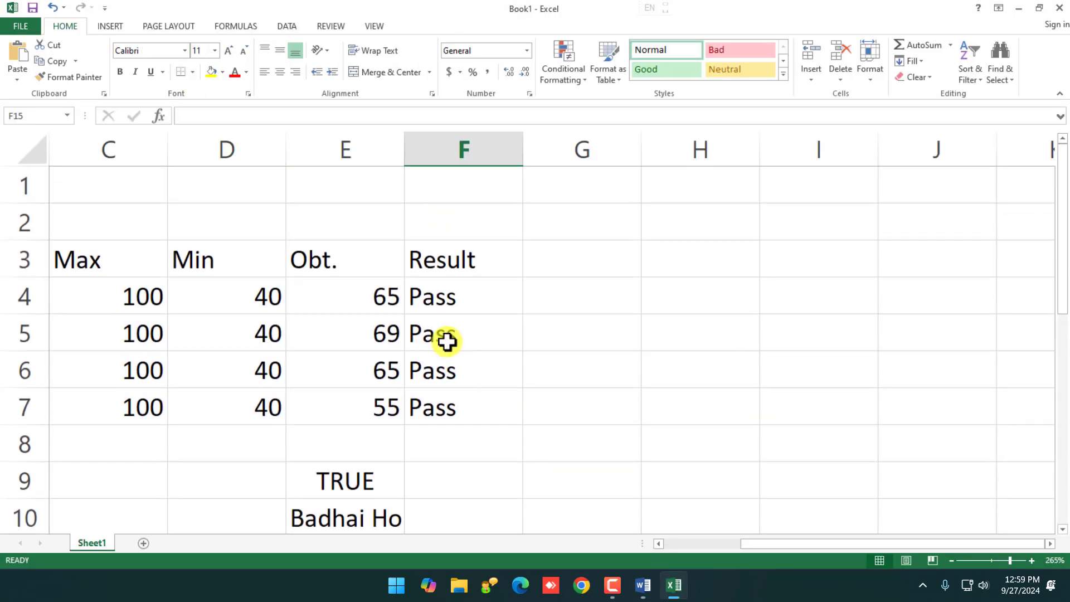
{"action": "double_click", "coordinate": [449, 303]}
{"action": "left_click_drag", "start_coordinate": [411, 295], "coordinate": [691, 295]}
{"action": "left_click", "coordinate": [690, 299]}
{"action": "type", "text": ")"}
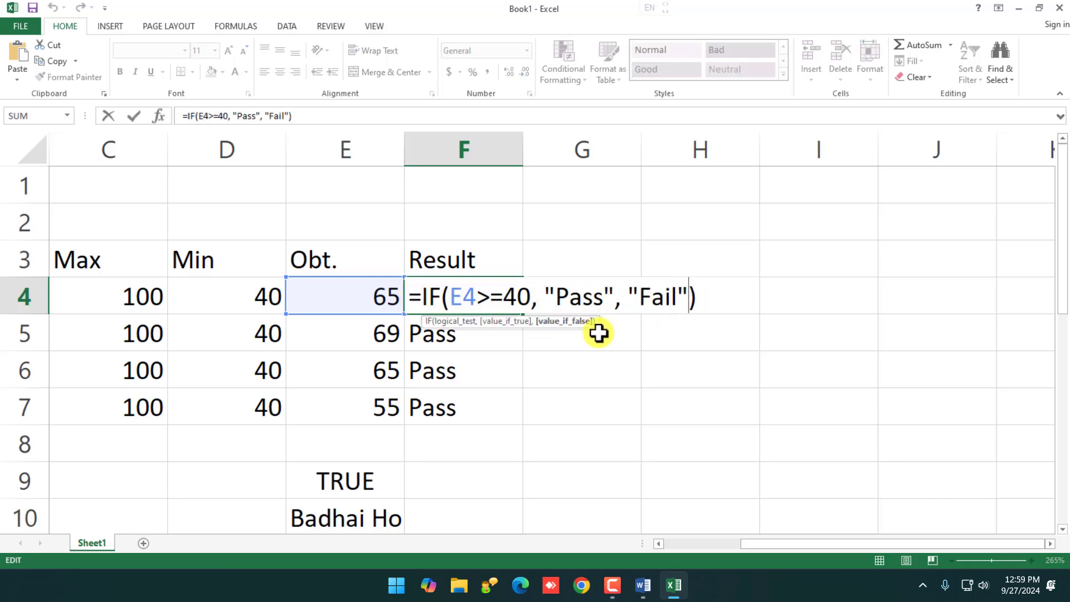
{"action": "key", "text": "Return"}
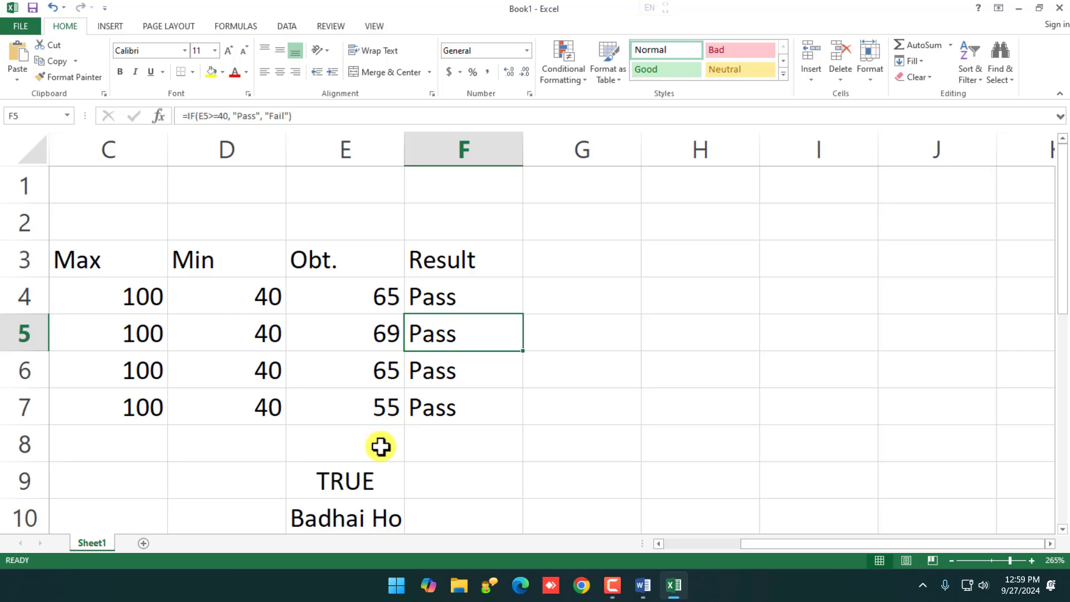
- Open the AND formula in E9 and highlight its four >=40 conditions for review
{"action": "left_click", "coordinate": [375, 507]}
{"action": "scroll", "coordinate": [377, 498], "scroll_direction": "down", "scroll_amount": 2}
{"action": "double_click", "coordinate": [377, 305]}
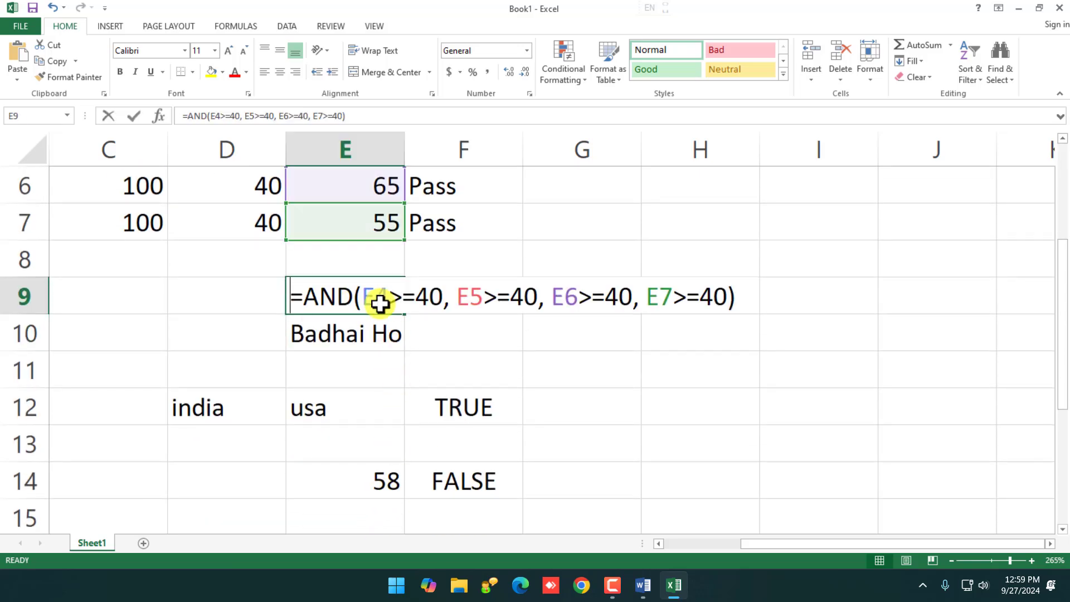
{"action": "left_click_drag", "start_coordinate": [369, 300], "coordinate": [729, 299]}
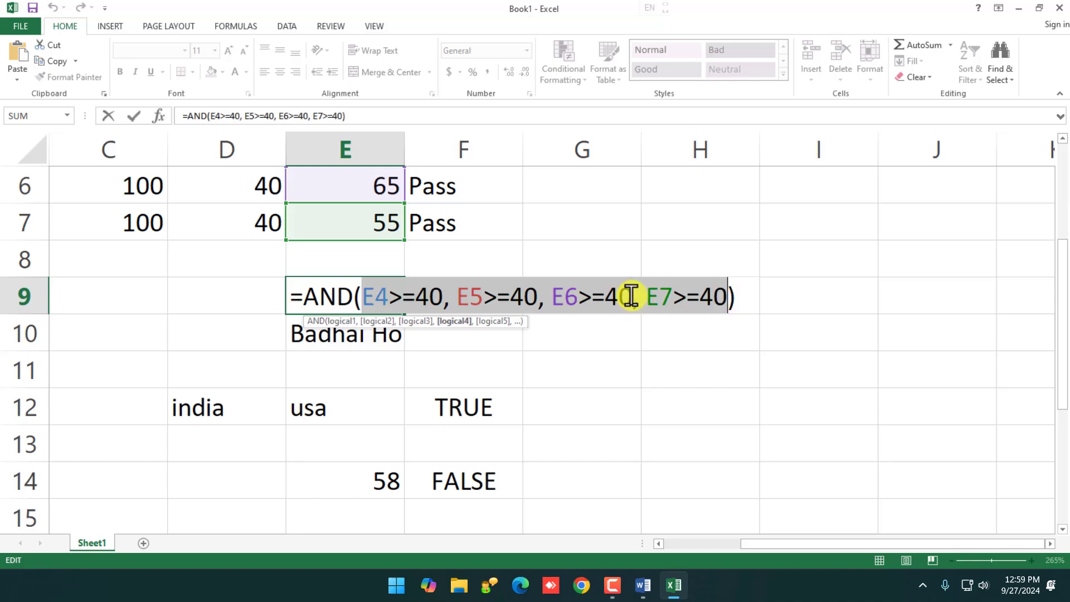